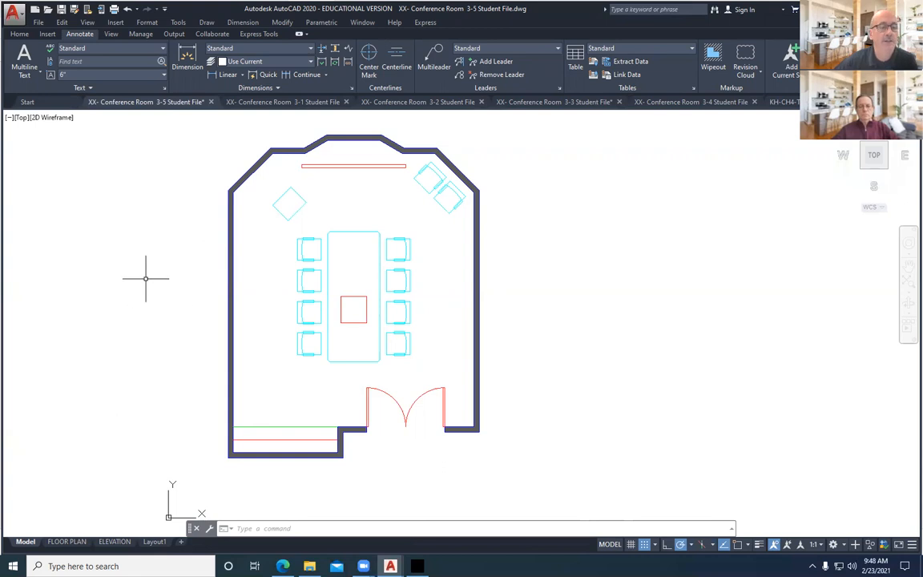
# Step: Switch to the Conference Room 3-1 drawing and show its model space
pyautogui.click(390, 566)
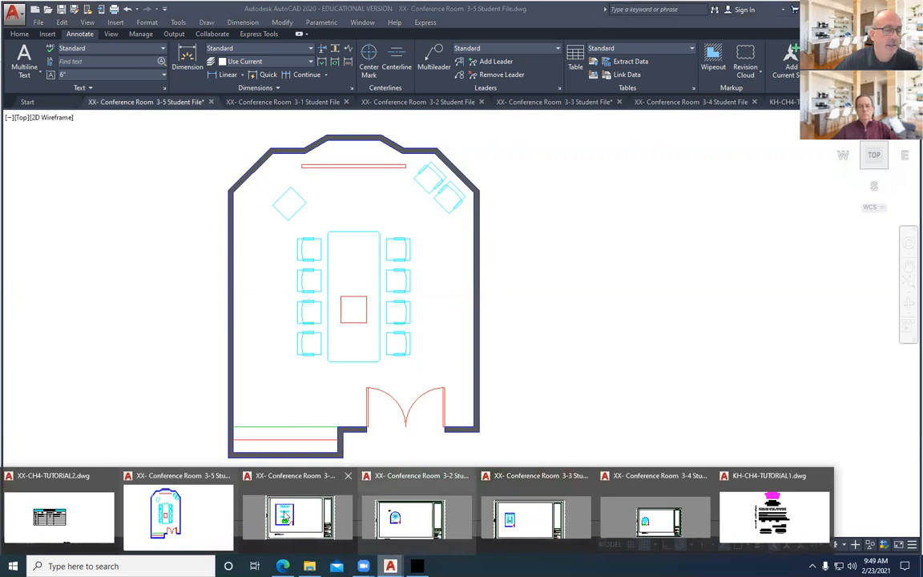
pyautogui.click(291, 524)
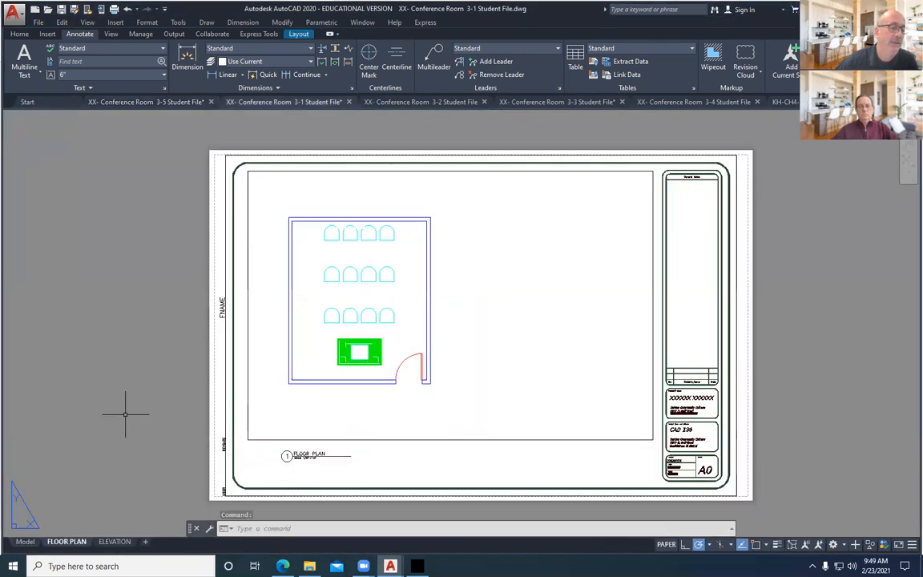
pyautogui.click(25, 542)
pyautogui.moveTo(354, 315); pyautogui.dragTo(357, 238, button='middle')
# Step: Copy the entire rectangular room with its furniture and door, using its outer lower-left corner, caught with object snap, as the base point
pyautogui.click(290, 131)
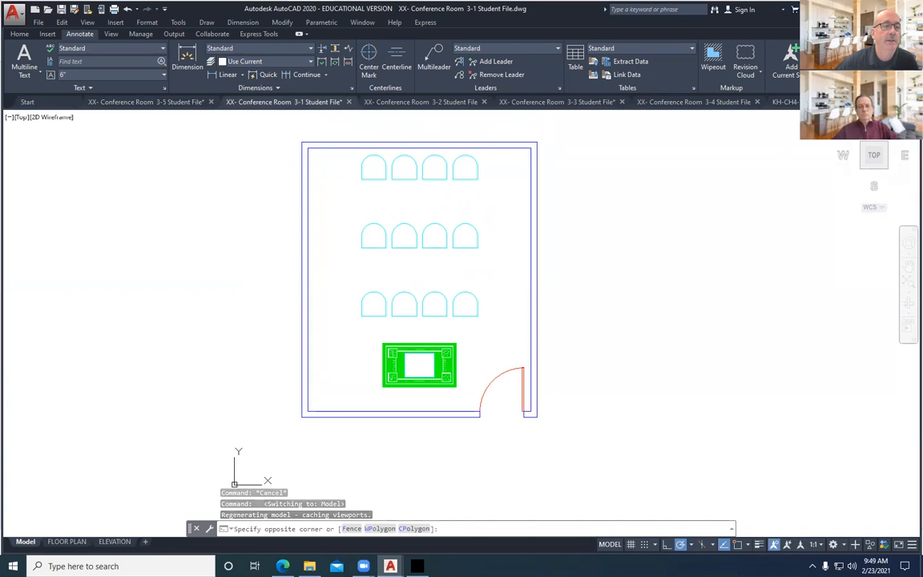
pyautogui.click(549, 423)
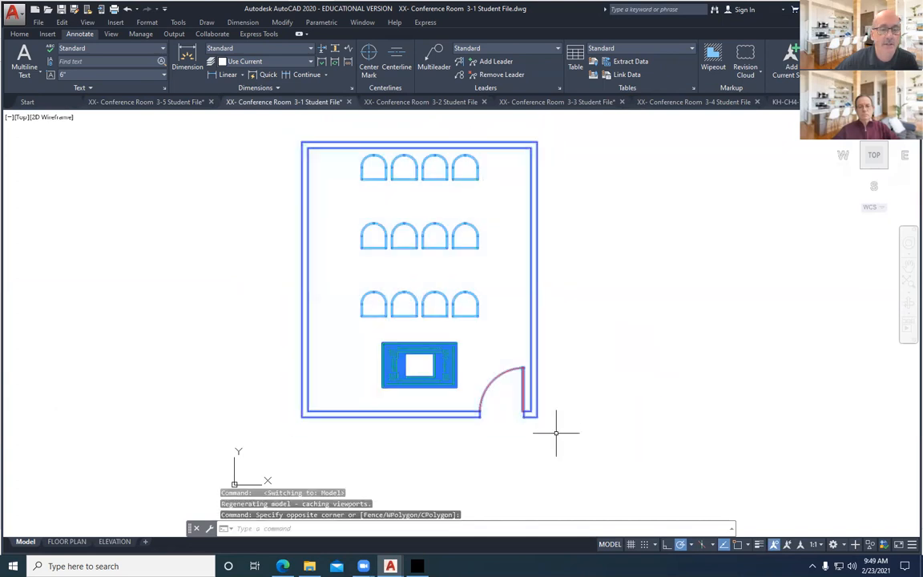
pyautogui.click(57, 24)
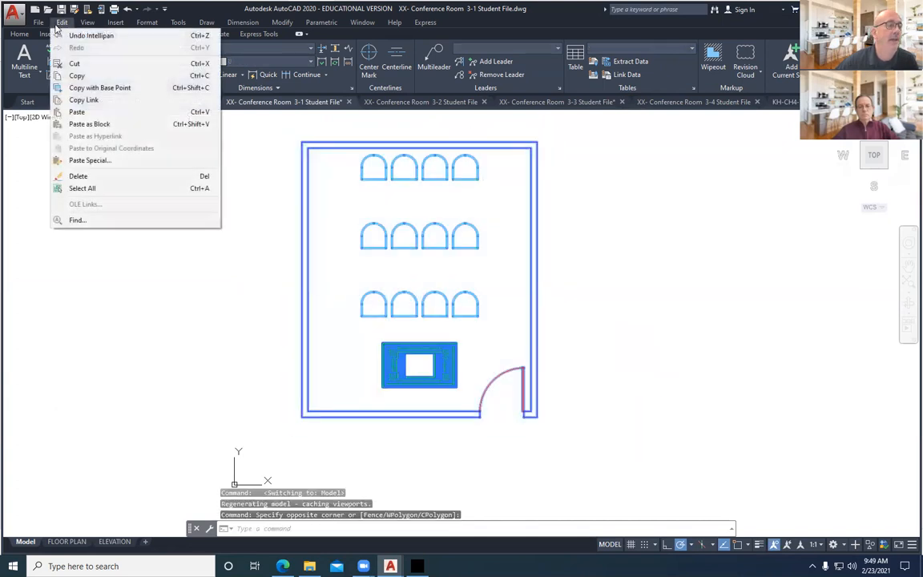
pyautogui.click(84, 90)
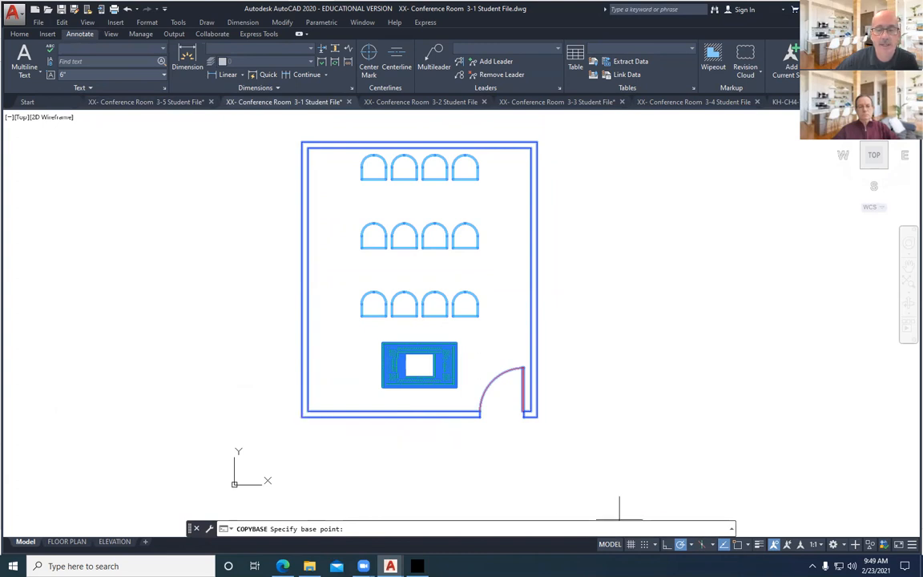
pyautogui.click(737, 545)
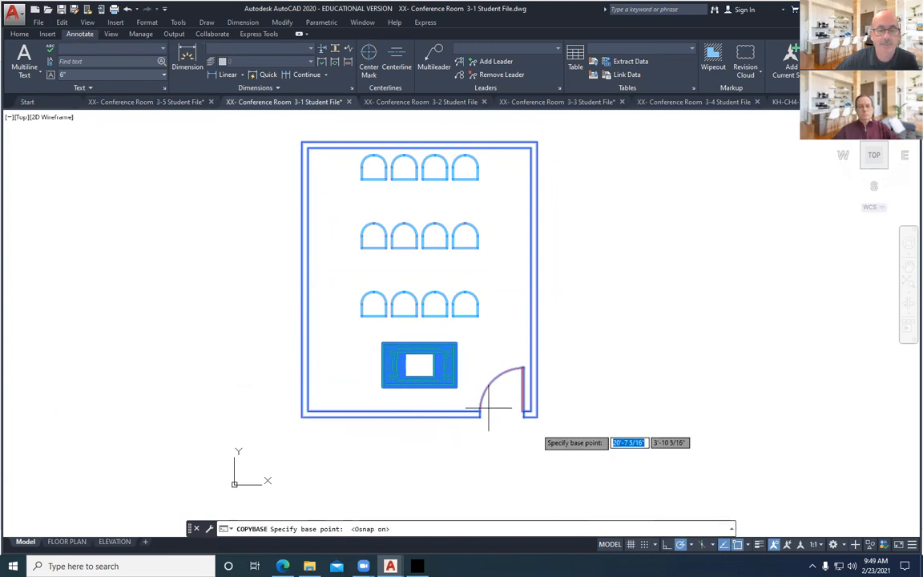
pyautogui.click(303, 417)
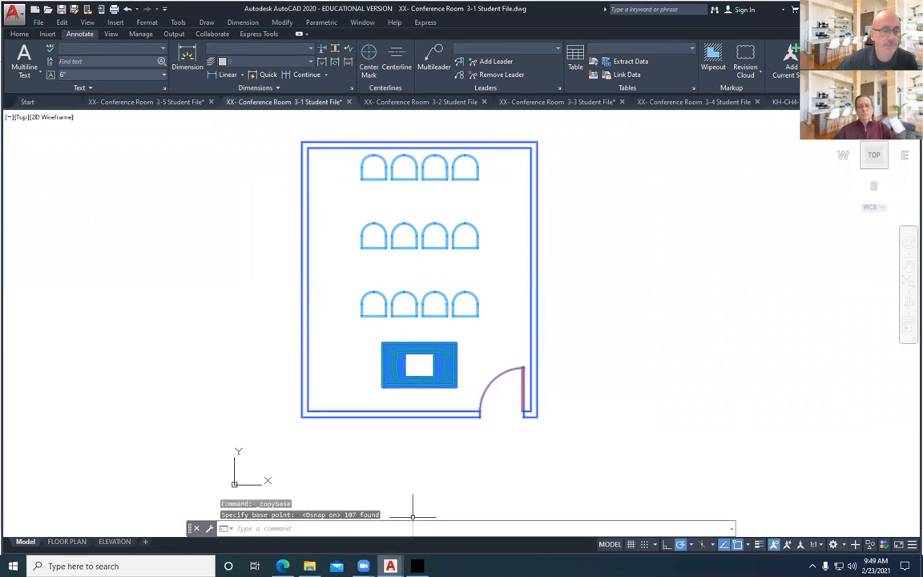
# Step: Paste the copied room into the Conference Room 3-5 drawing, about 45' to the right of the existing room's outer lower-left corner and level with it
pyautogui.moveTo(390, 566)
pyautogui.click(206, 530)
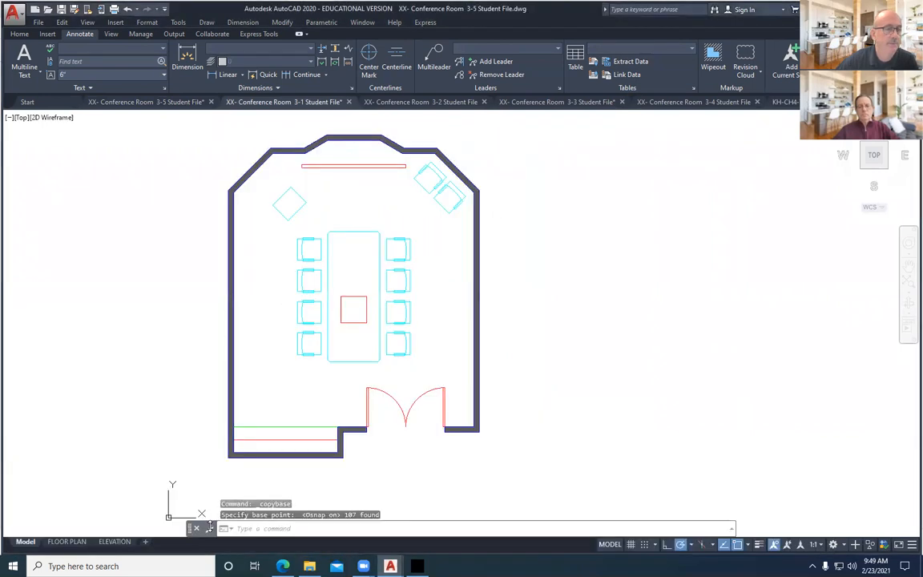
pyautogui.moveTo(350, 390); pyautogui.dragTo(279, 332, button='middle')
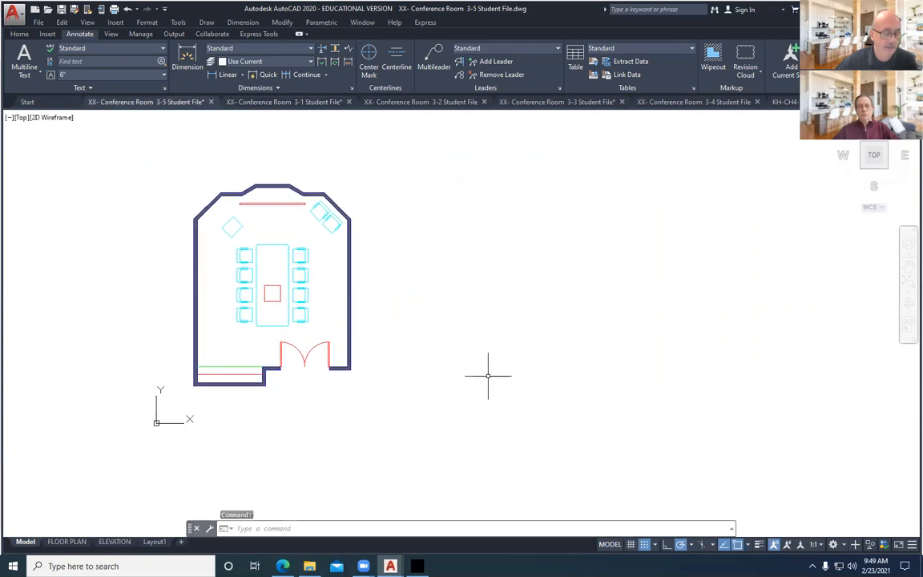
pyautogui.hotkey('ctrl', 'v')
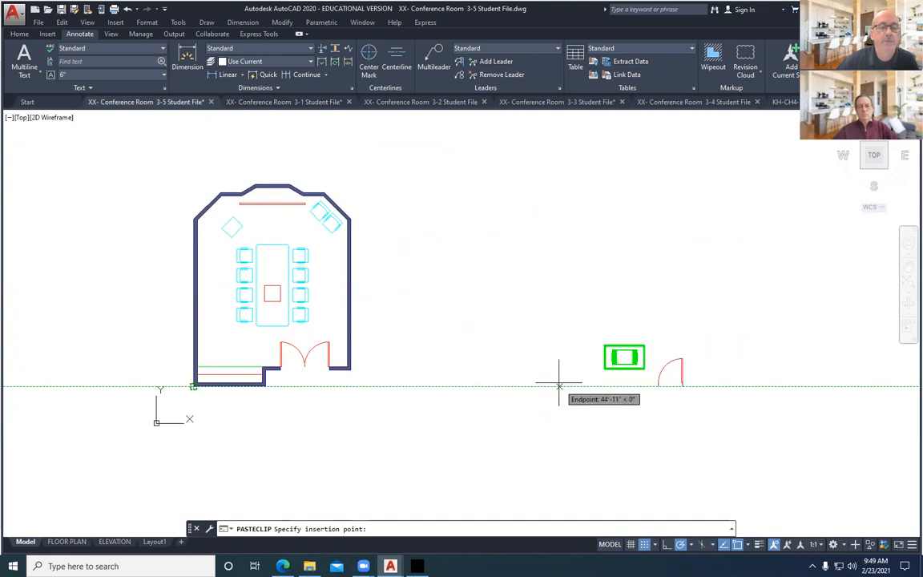
pyautogui.click(567, 385)
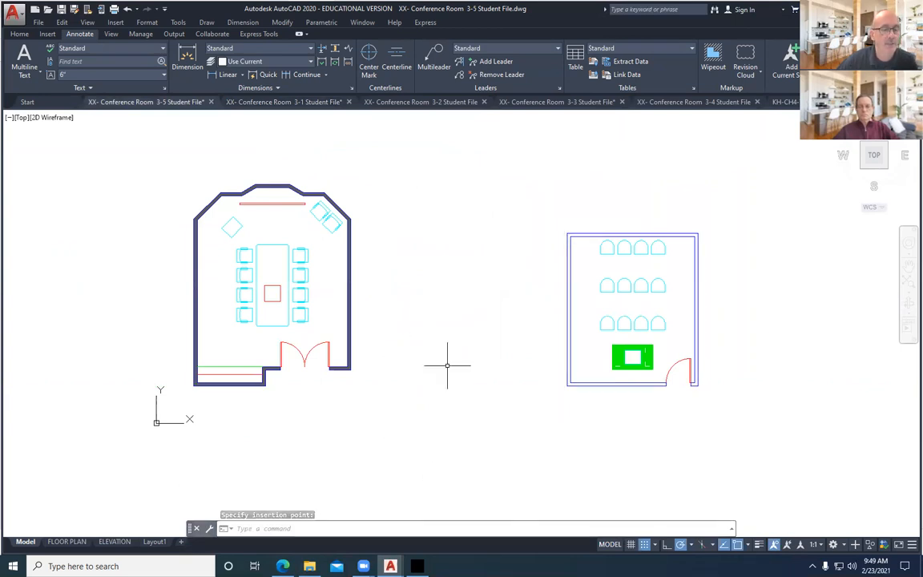
# Step: Switch to the Conference Room 3-2 drawing, enter the floor plan viewport's model space and return to paper space
pyautogui.moveTo(391, 566)
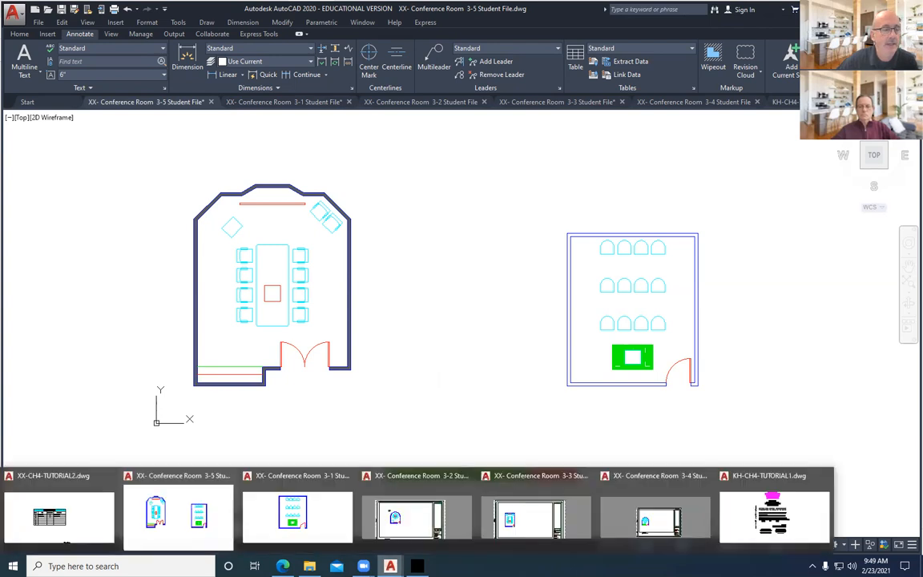
pyautogui.click(399, 516)
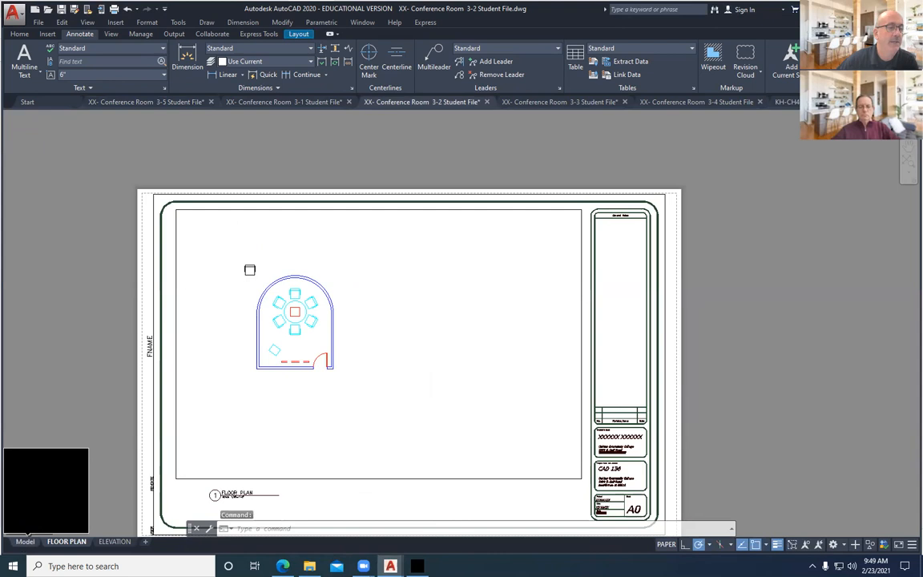
pyautogui.moveTo(309, 402); pyautogui.dragTo(317, 358, button='middle')
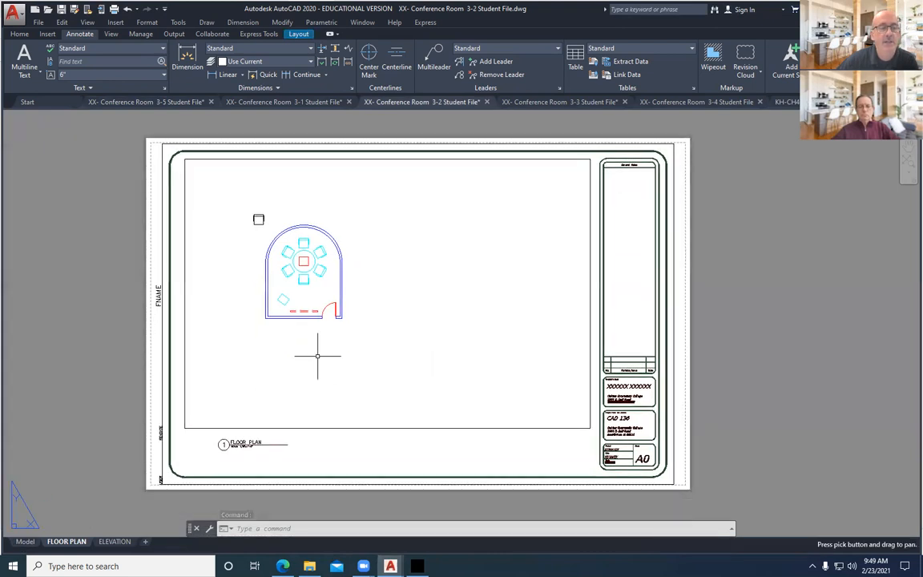
pyautogui.doubleClick(303, 344)
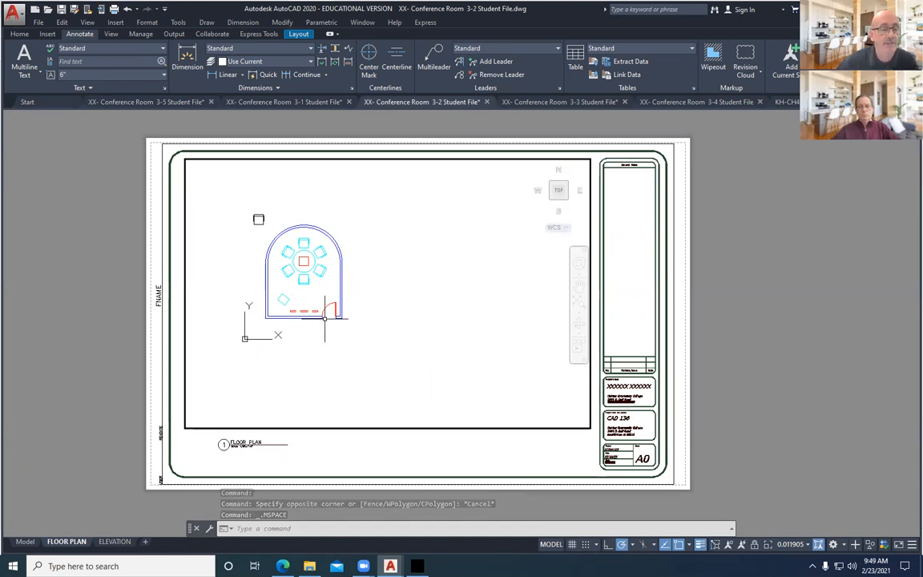
pyautogui.doubleClick(362, 435)
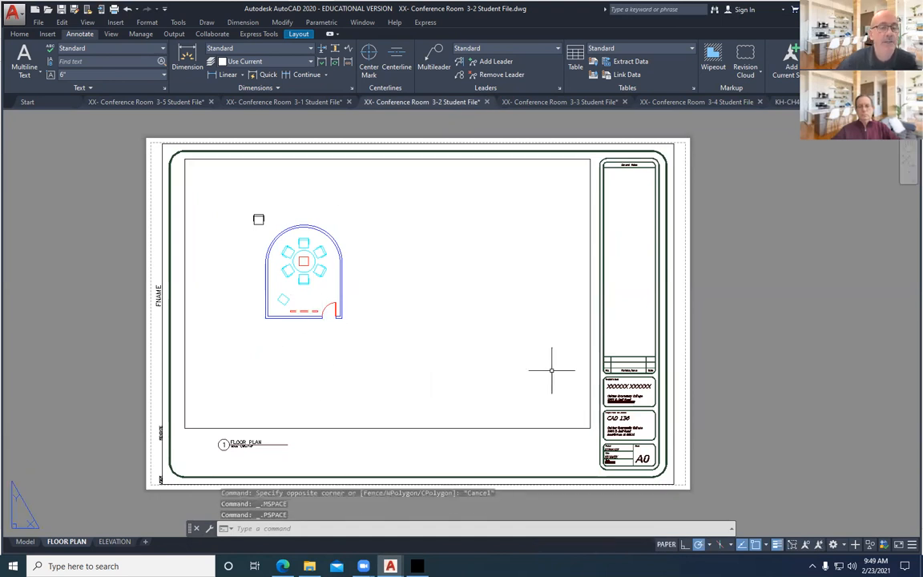
# Step: Set the TILEMODE variable to 1 to go from the layout to model space
pyautogui.write('t')
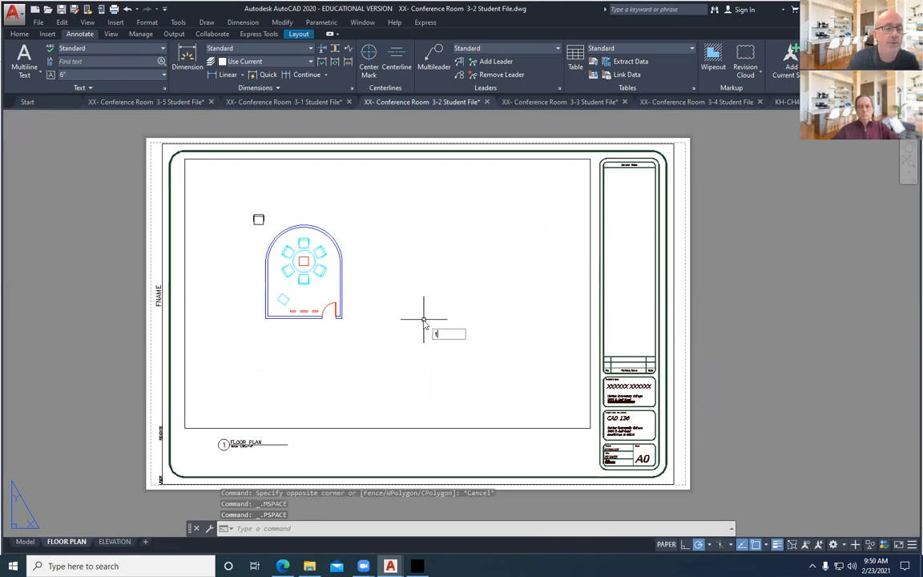
pyautogui.write('ilemo')
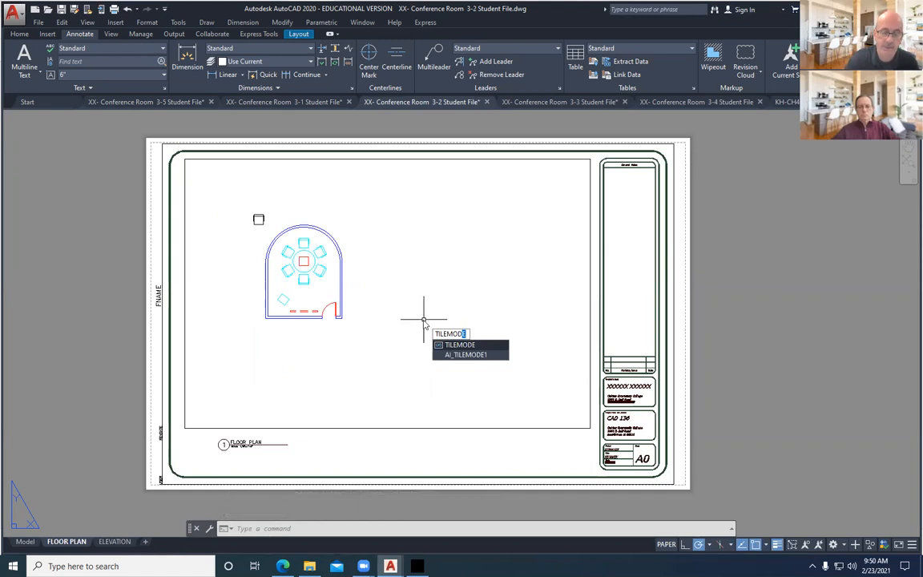
pyautogui.press('Return')
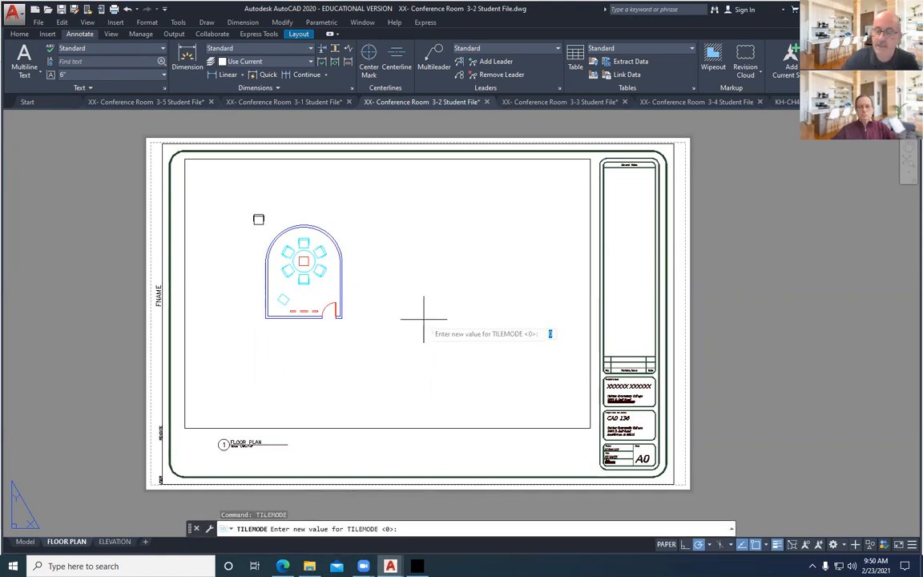
pyautogui.press('Return')
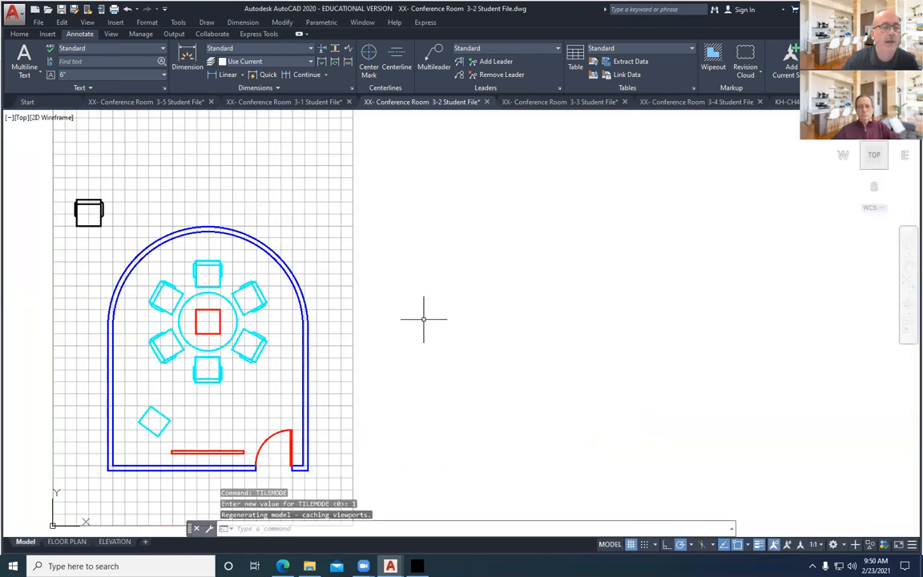
# Step: Demonstrate the toggle by setting TILEMODE to 0 for the layout and back to 1 for model space
pyautogui.press('Return')
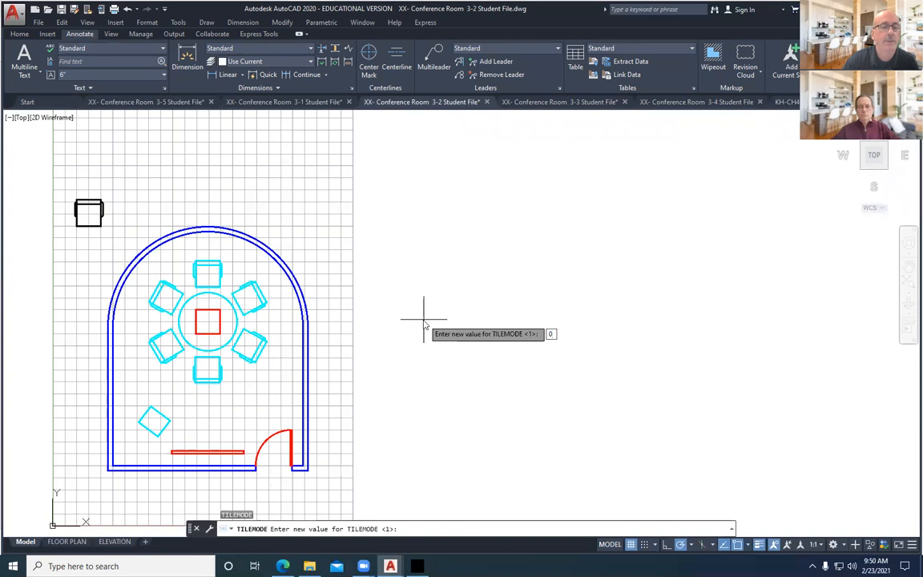
pyautogui.press('Return')
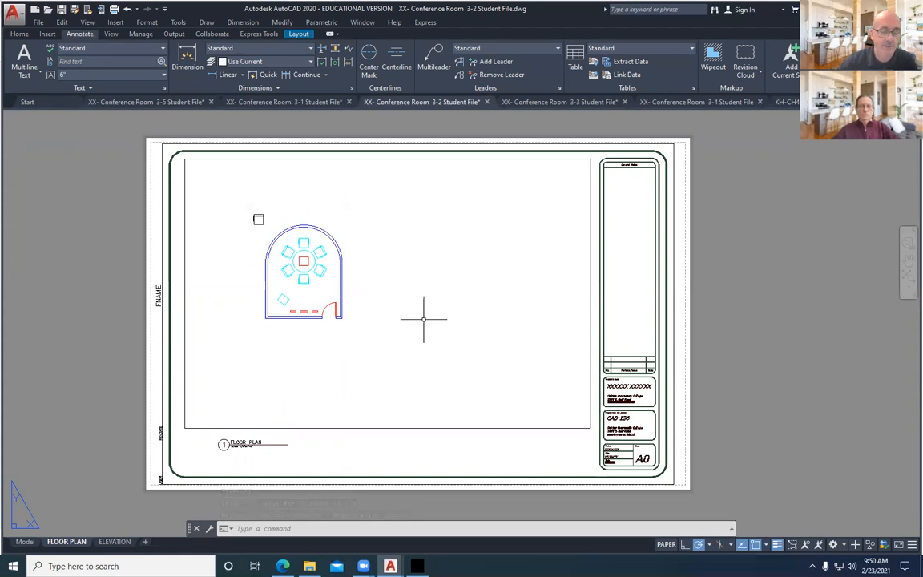
pyautogui.press('Return')
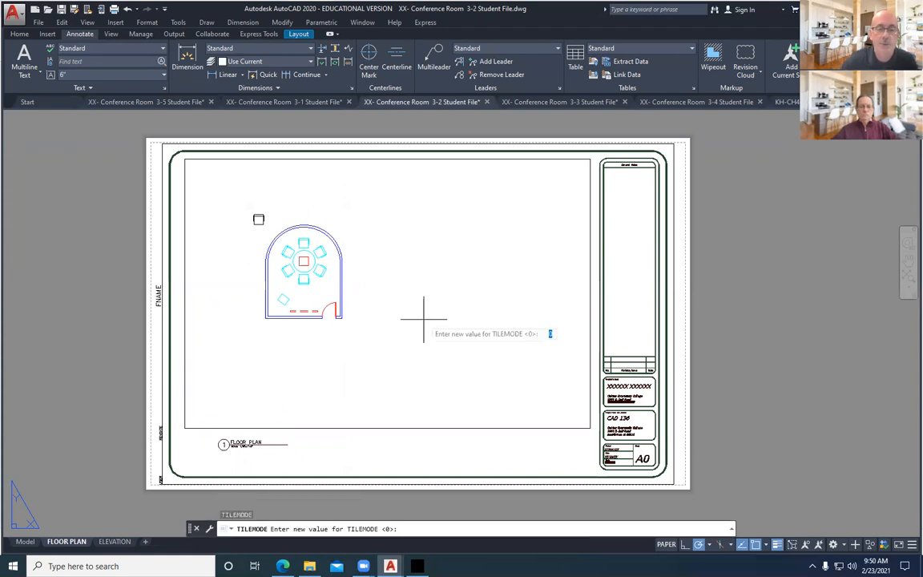
pyautogui.press('Return')
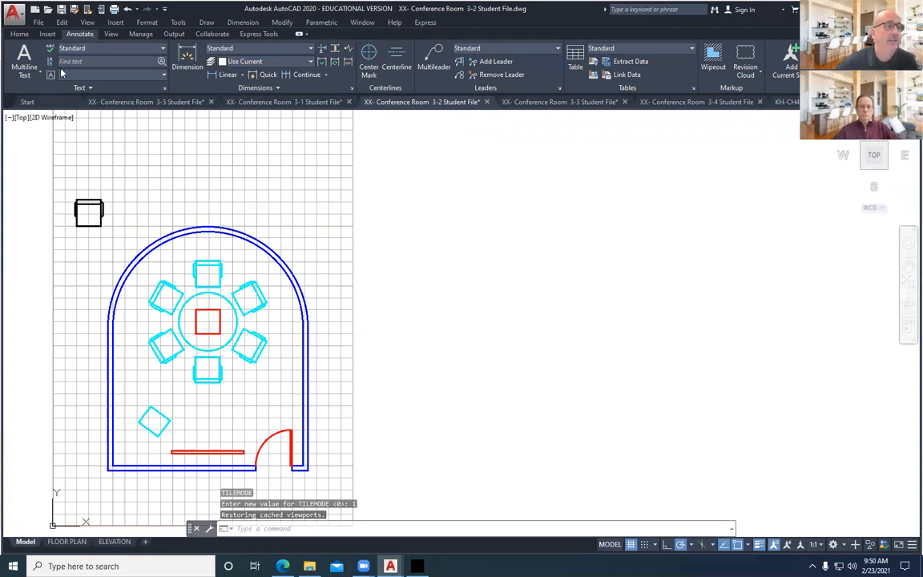
# Step: Copy the arched room, its furniture and the loose chair outside it, with the room's outer lower-left corner as the base point
pyautogui.click(62, 23)
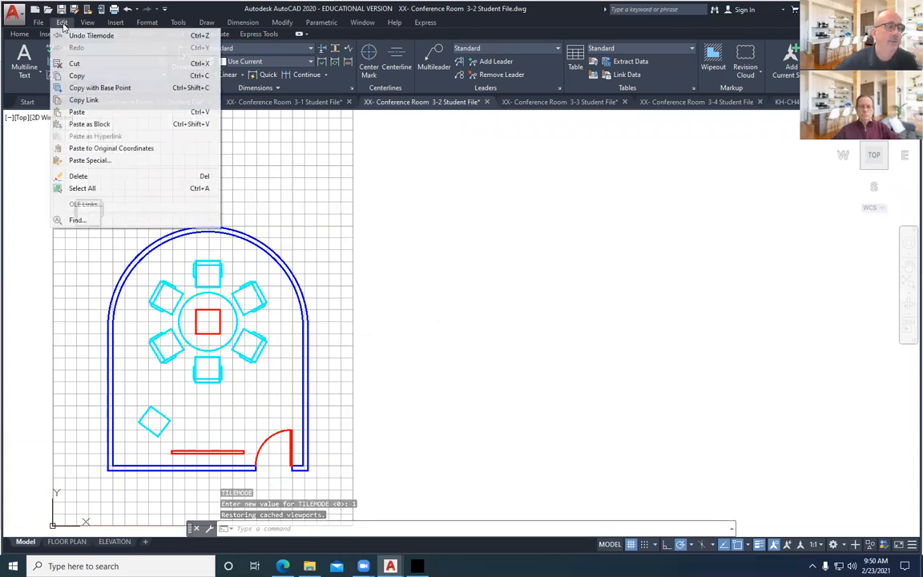
pyautogui.click(83, 88)
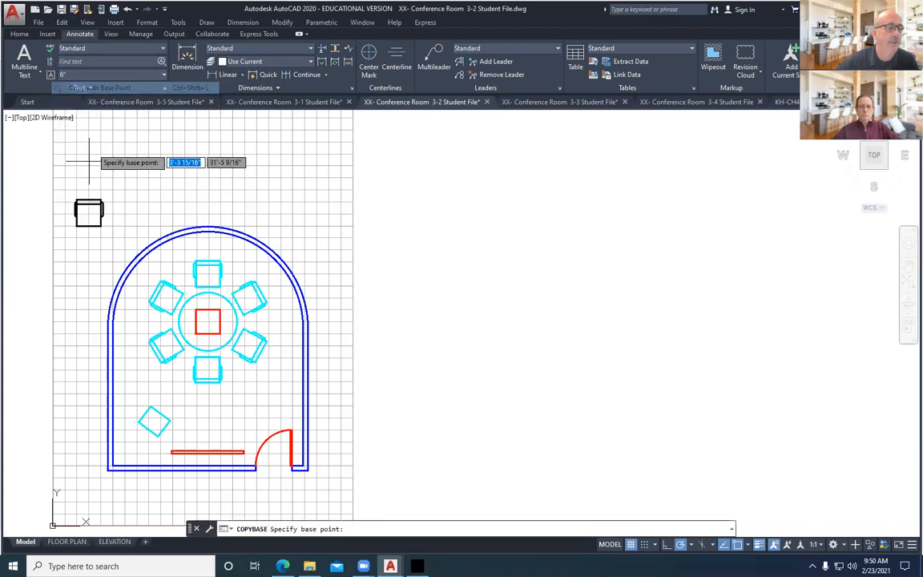
pyautogui.click(109, 471)
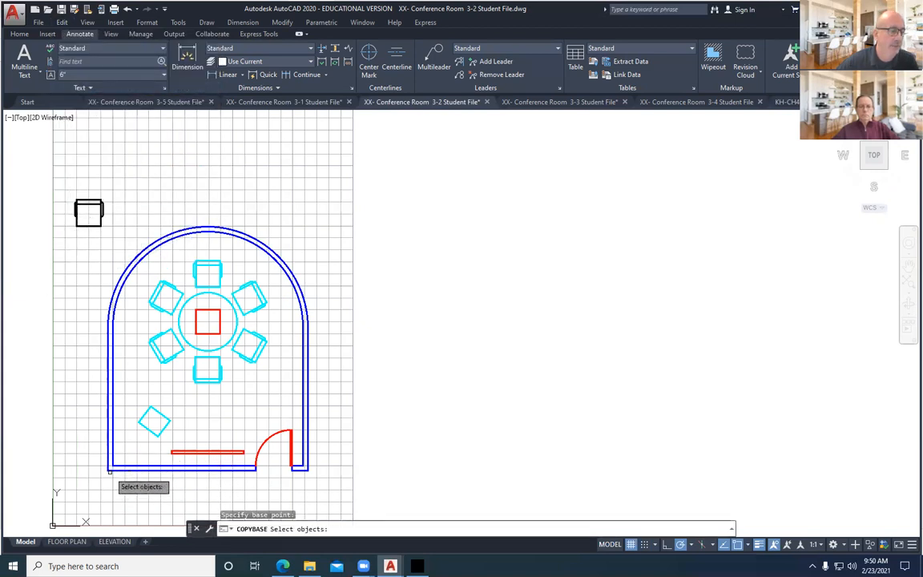
pyautogui.click(375, 199)
pyautogui.click(64, 478)
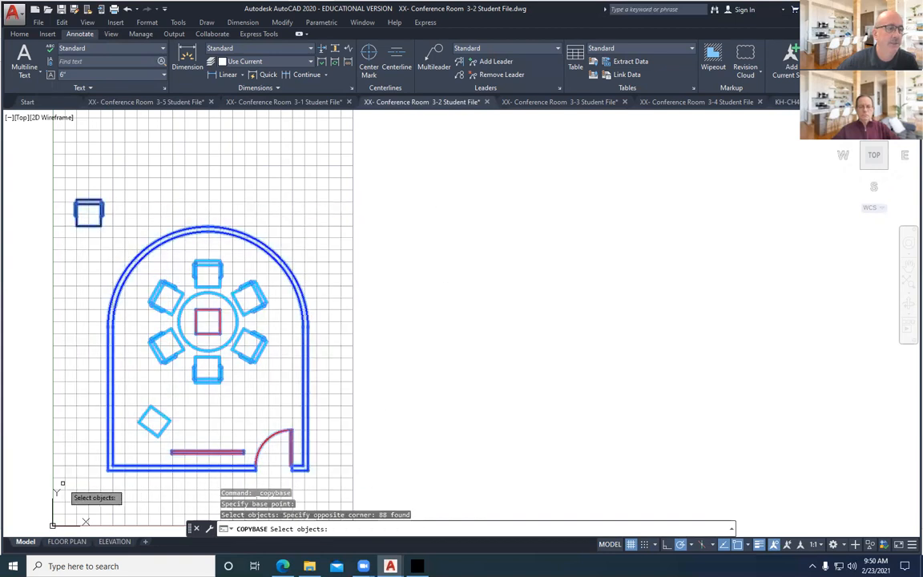
pyautogui.click(35, 163)
pyautogui.click(121, 234)
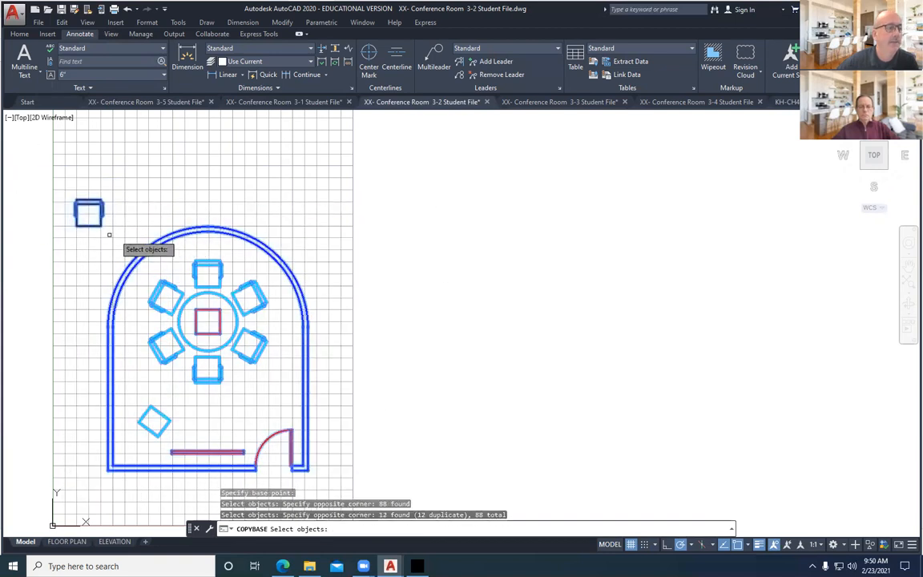
pyautogui.press('Return')
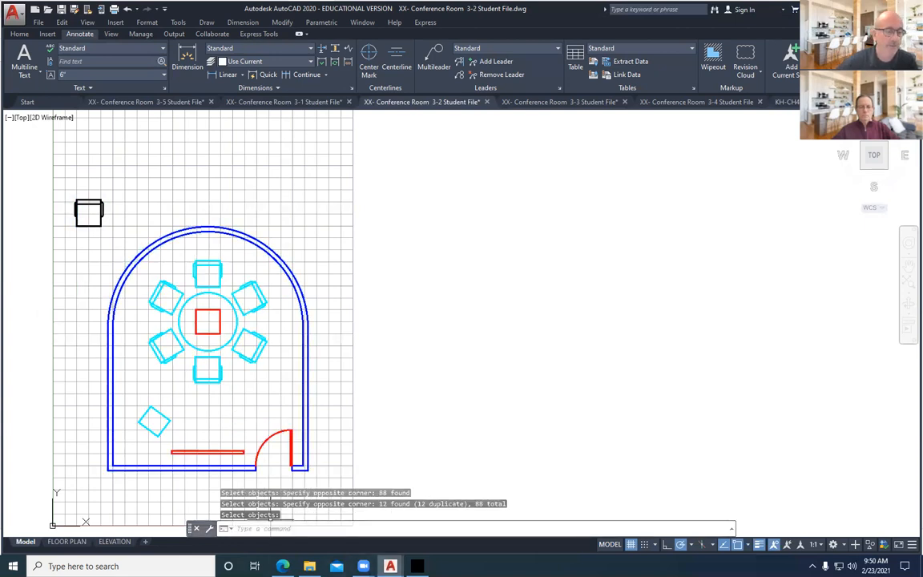
# Step: Paste the arched room into the Conference Room 3-5 drawing, about 23' right of the rectangular room and aligned with its bottom wall
pyautogui.moveTo(390, 566)
pyautogui.click(165, 511)
pyautogui.moveTo(468, 381)
pyautogui.mouseDown(button='middle')
pyautogui.moveTo(295, 371)
pyautogui.moveTo(233, 395)
pyautogui.mouseUp(button='middle')
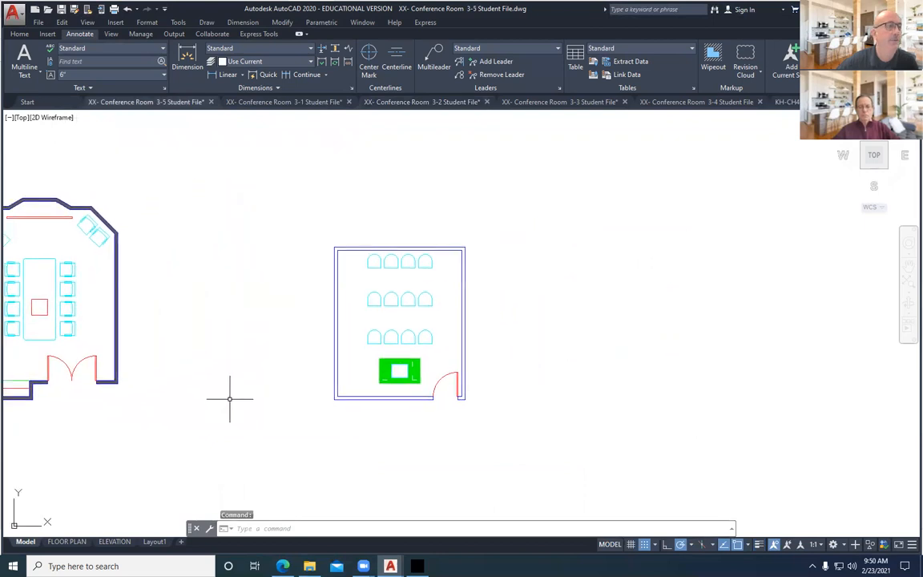
pyautogui.rightClick(215, 278)
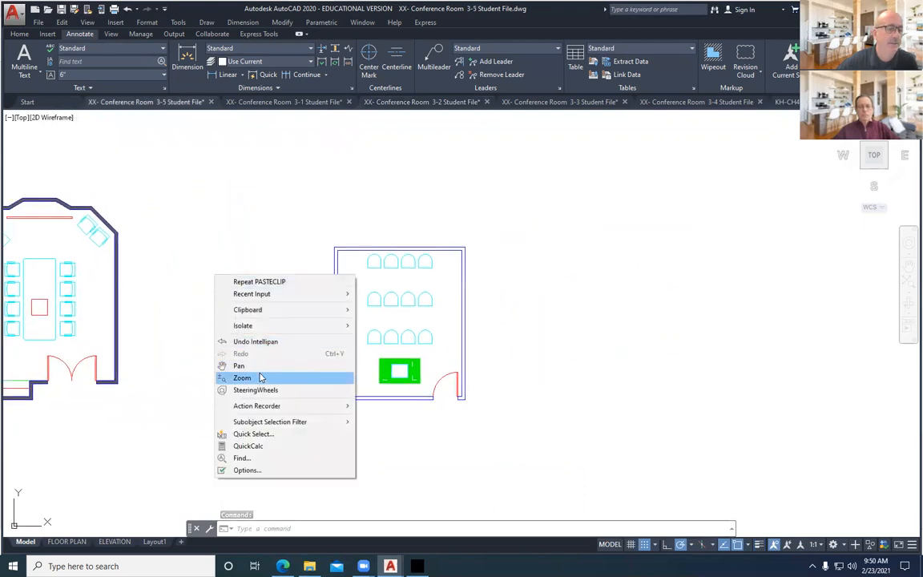
pyautogui.click(61, 22)
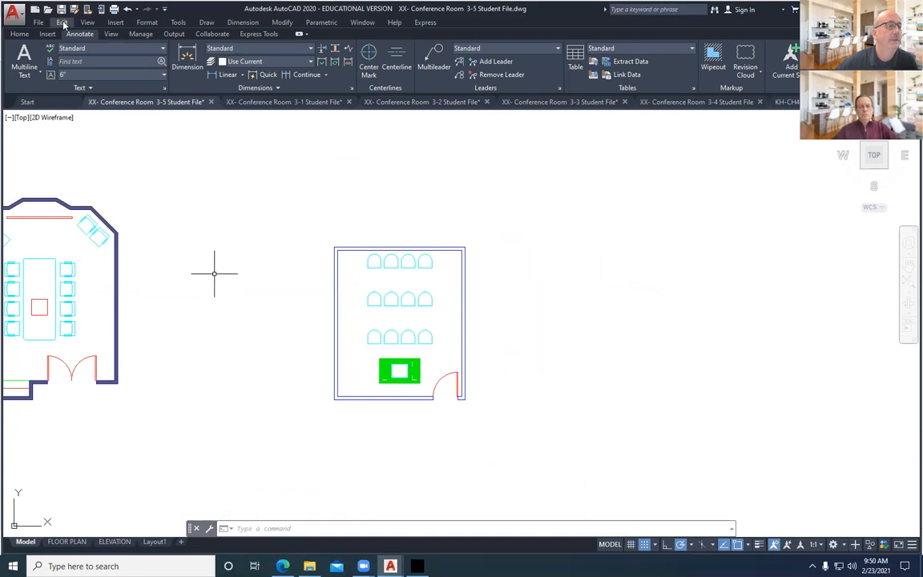
pyautogui.click(62, 23)
pyautogui.click(72, 112)
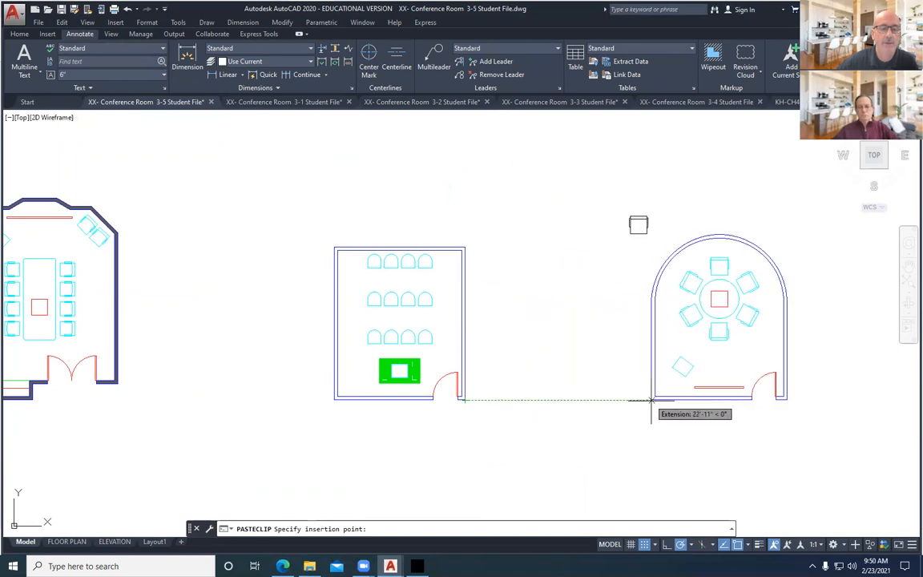
pyautogui.click(650, 400)
pyautogui.scroll(-2, 546, 421)
pyautogui.moveTo(545, 417)
pyautogui.mouseDown(button='middle')
pyautogui.moveTo(435, 367)
pyautogui.moveTo(351, 387)
pyautogui.mouseUp(button='middle')
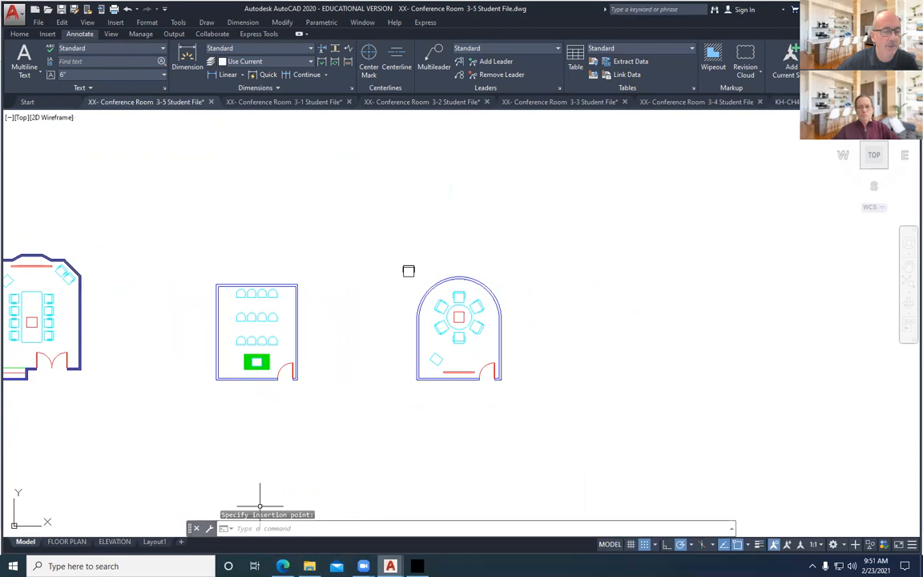
# Step: Switch to the Conference Room 3-3 drawing, go to its model space and turn the grid off
pyautogui.click(390, 566)
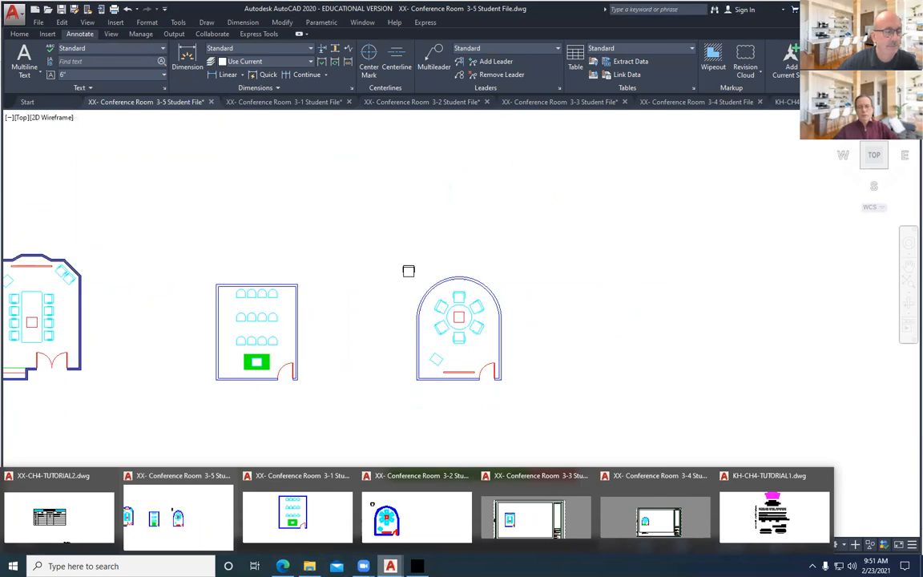
pyautogui.click(527, 522)
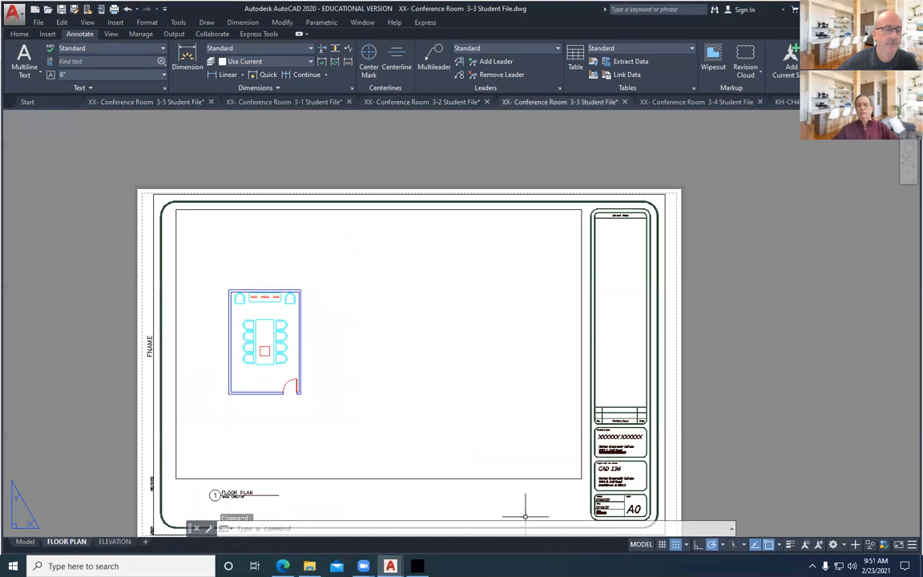
pyautogui.moveTo(332, 412); pyautogui.dragTo(362, 383, button='middle')
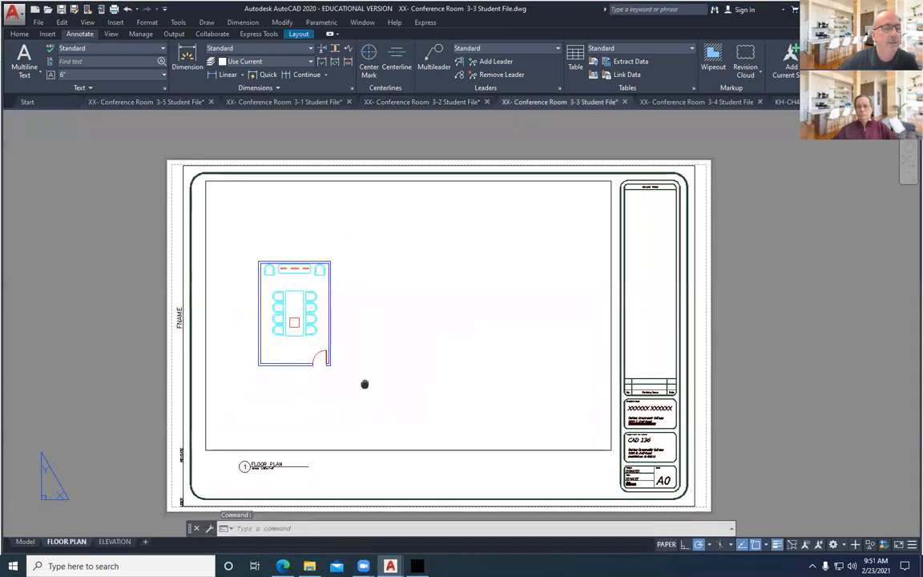
pyautogui.click(25, 542)
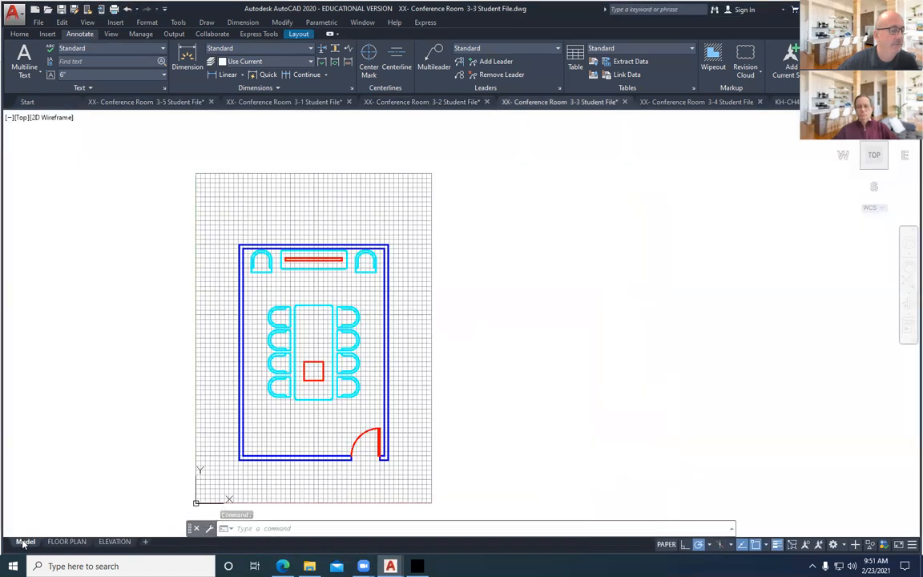
pyautogui.moveTo(200, 412); pyautogui.dragTo(334, 394, button='middle')
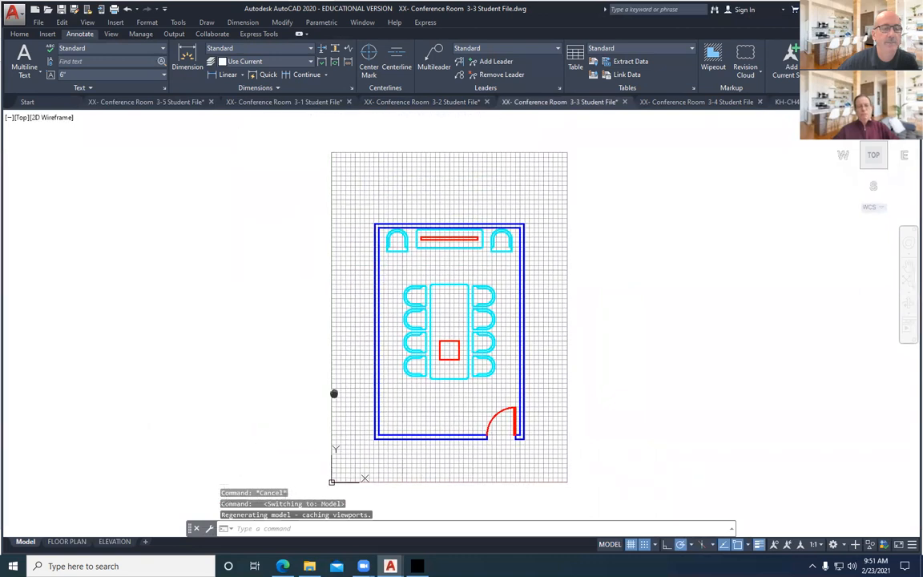
pyautogui.click(631, 544)
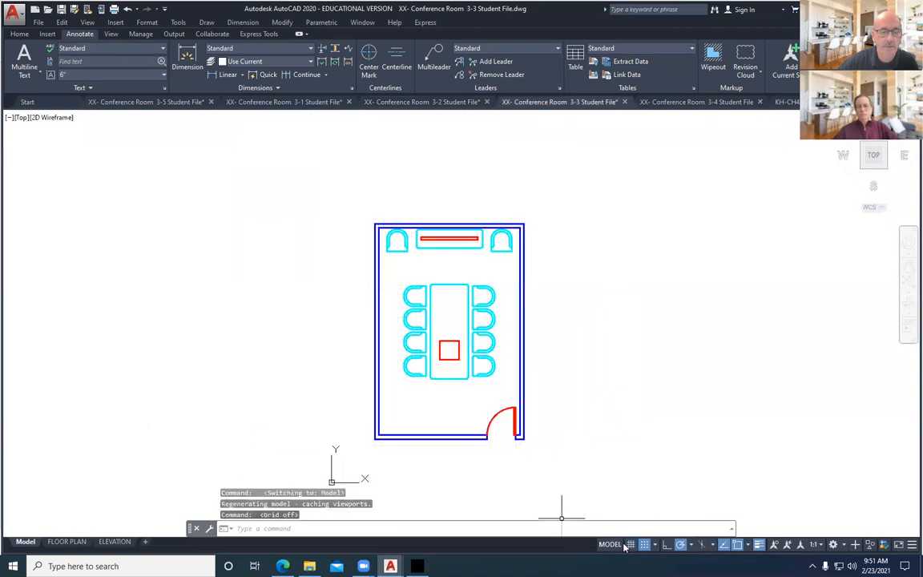
# Step: Copy the whole rectangular room with its furniture, using the room's outer lower-left corner as the base point
pyautogui.click(59, 23)
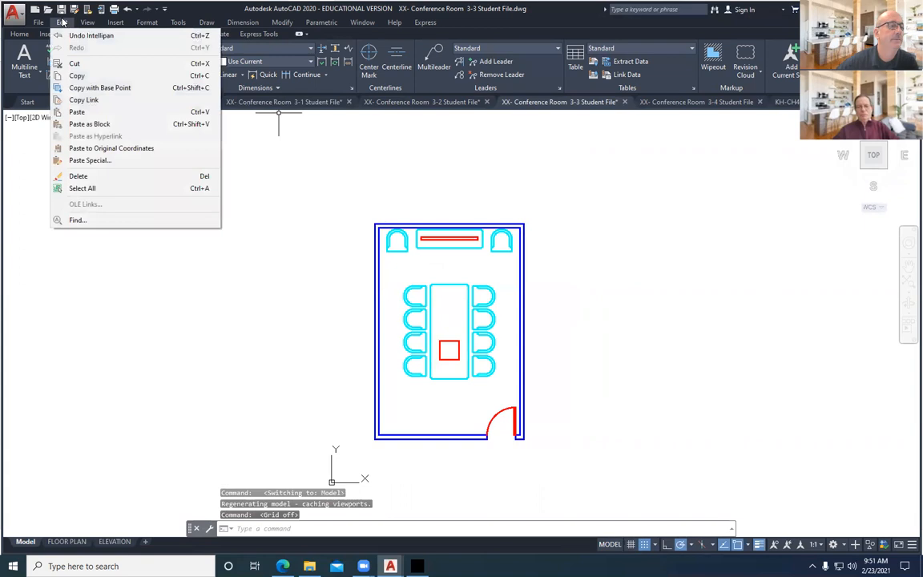
pyautogui.click(100, 87)
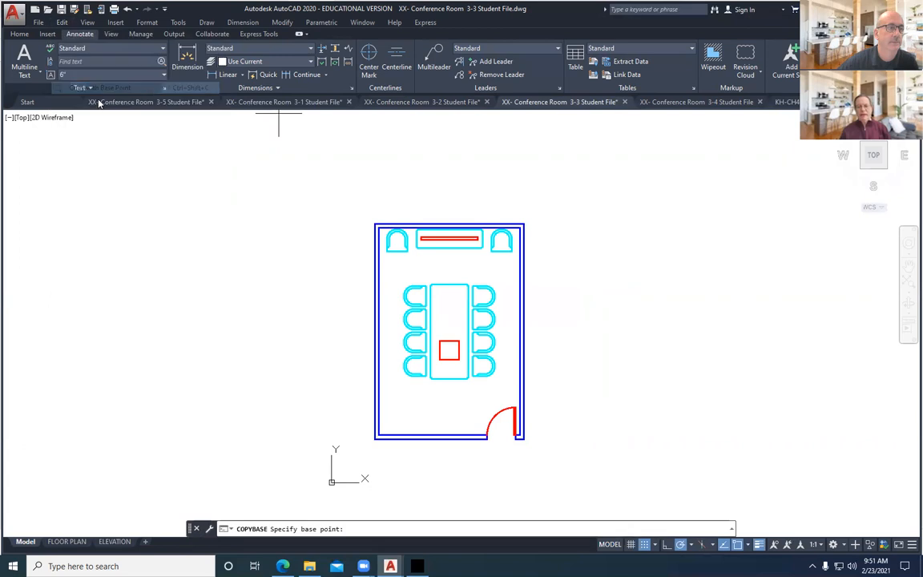
pyautogui.click(375, 439)
pyautogui.click(337, 210)
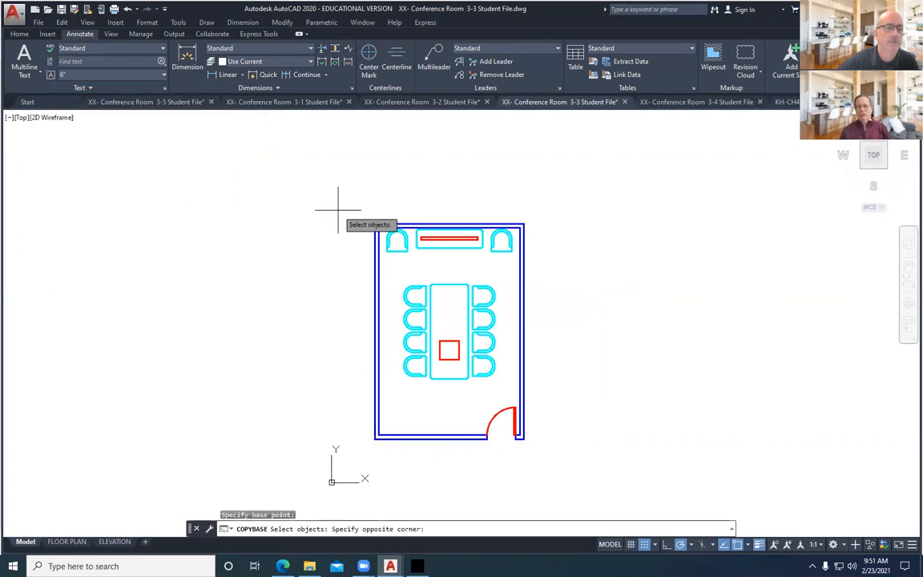
pyautogui.click(557, 441)
pyautogui.press('Return')
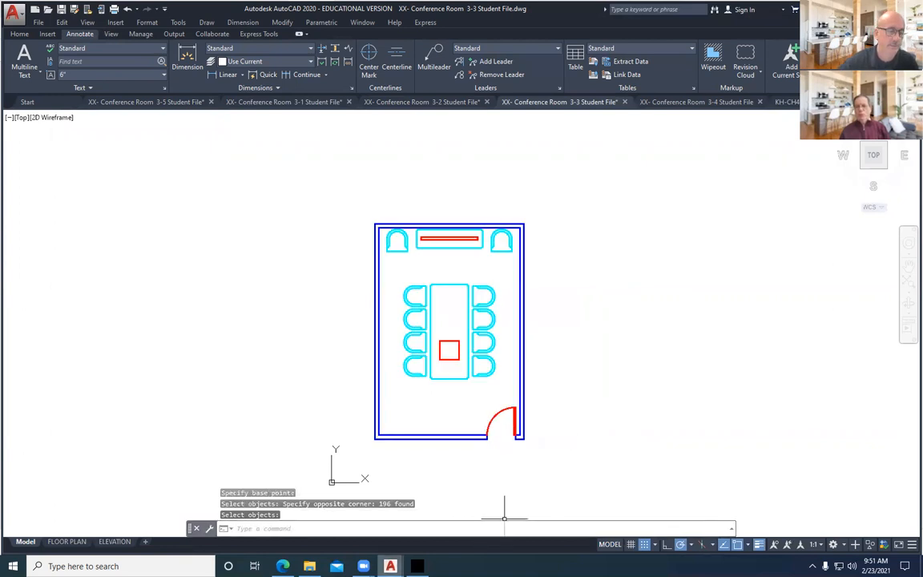
# Step: Paste the copied room into the Conference Room 3-5 drawing, to the right of the arched room and aligned with its bottom wall
pyautogui.moveTo(390, 566)
pyautogui.click(221, 525)
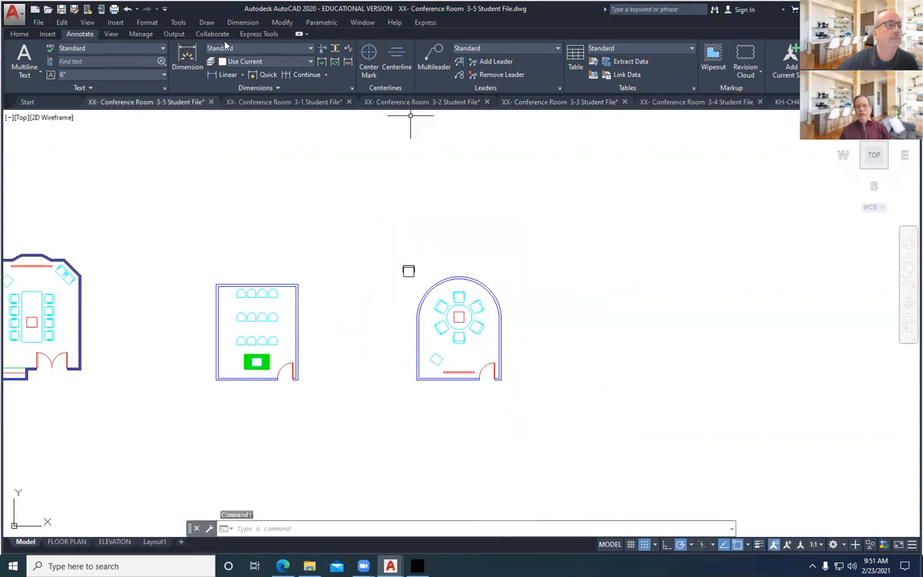
pyautogui.click(62, 22)
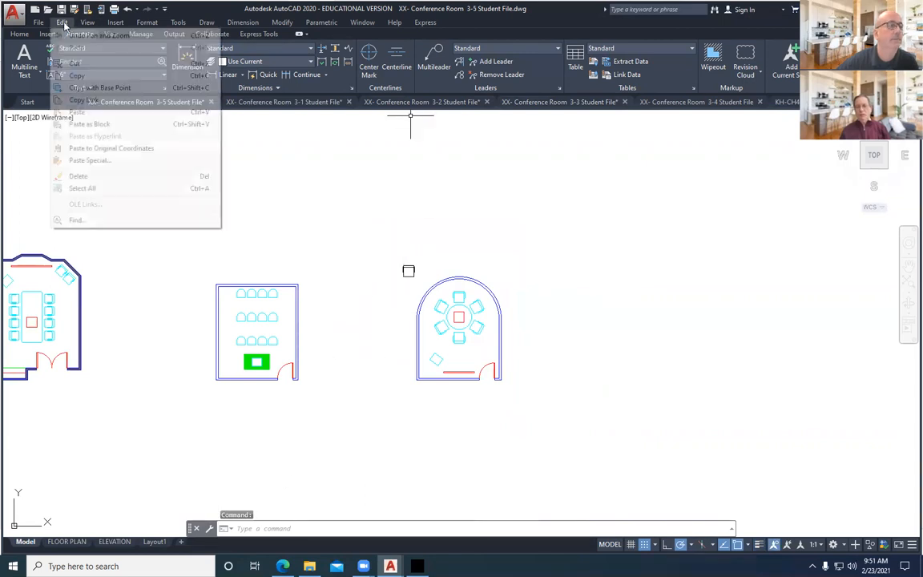
pyautogui.click(80, 111)
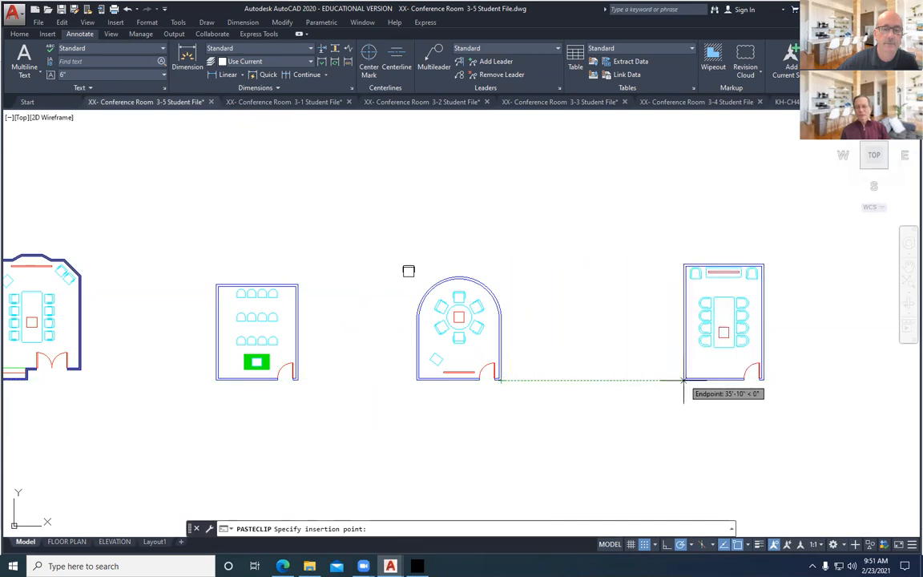
pyautogui.click(663, 381)
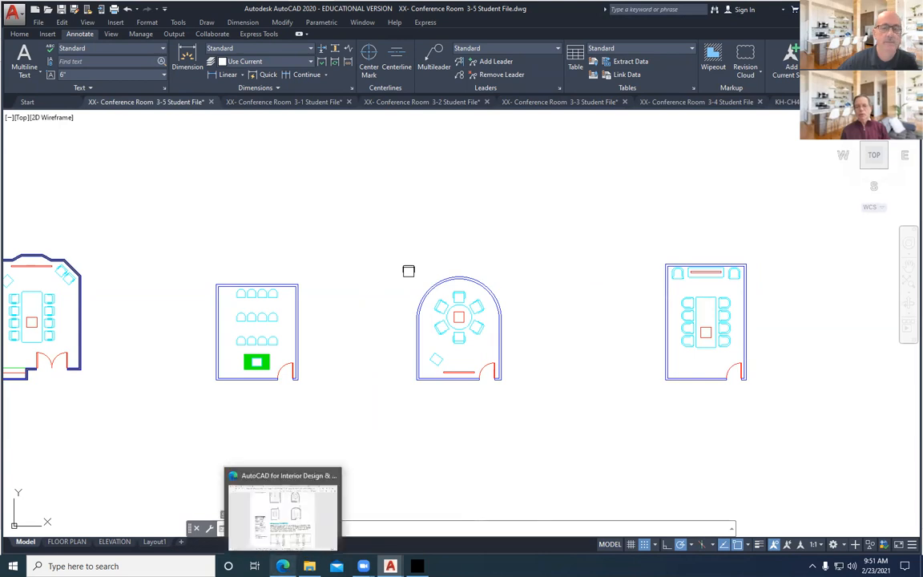
pyautogui.moveTo(181, 439); pyautogui.dragTo(268, 411, button='middle')
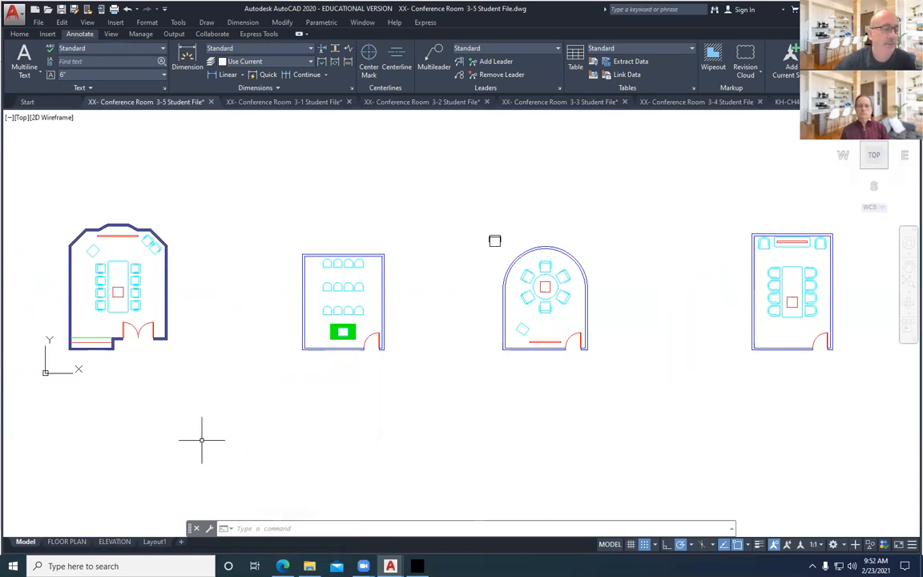
# Step: Switch to the textbook PDF in the browser and review the drawing arrangement in Figure 5-20 and the Viewports section with Figure 5-21
pyautogui.click(283, 566)
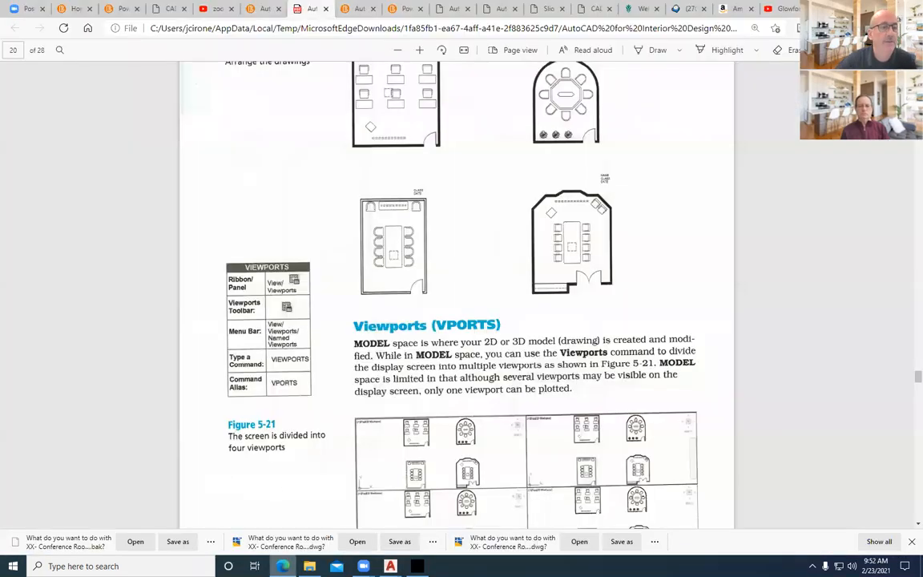
pyautogui.scroll(3, 379, 215)
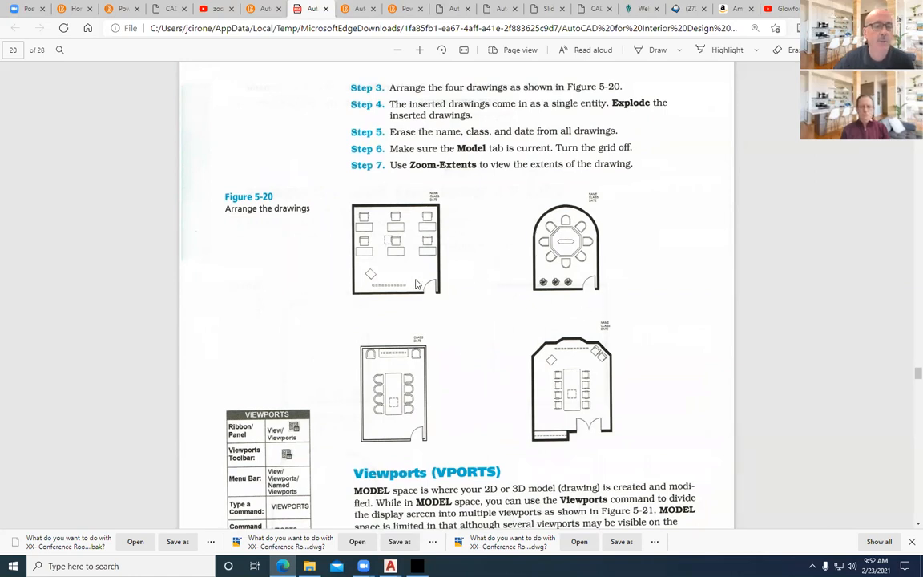
pyautogui.scroll(-3, 423, 286)
pyautogui.scroll(-5, 423, 286)
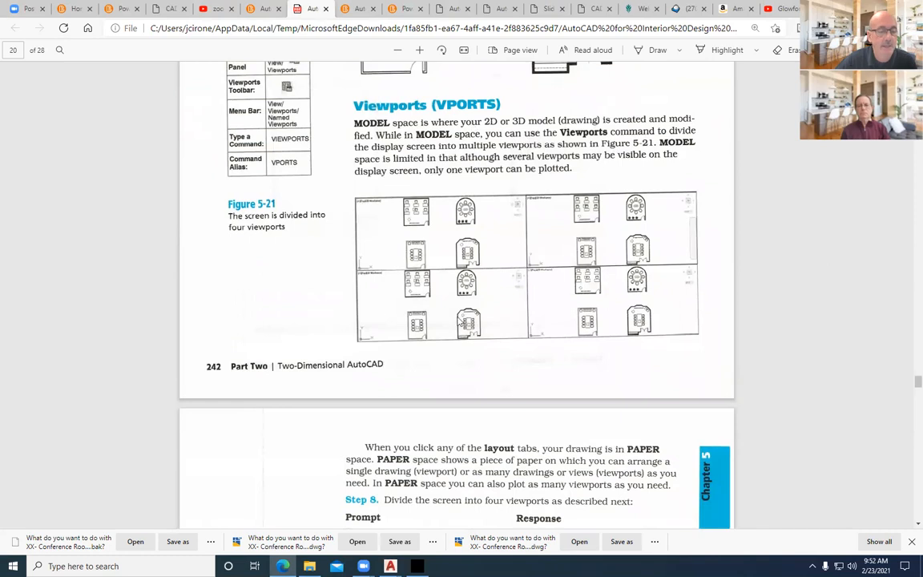
# Step: Return to the Conference Room 3-5 drawing and divide its model space with the Four: Equal viewport configuration using VPORTS
pyautogui.click(390, 566)
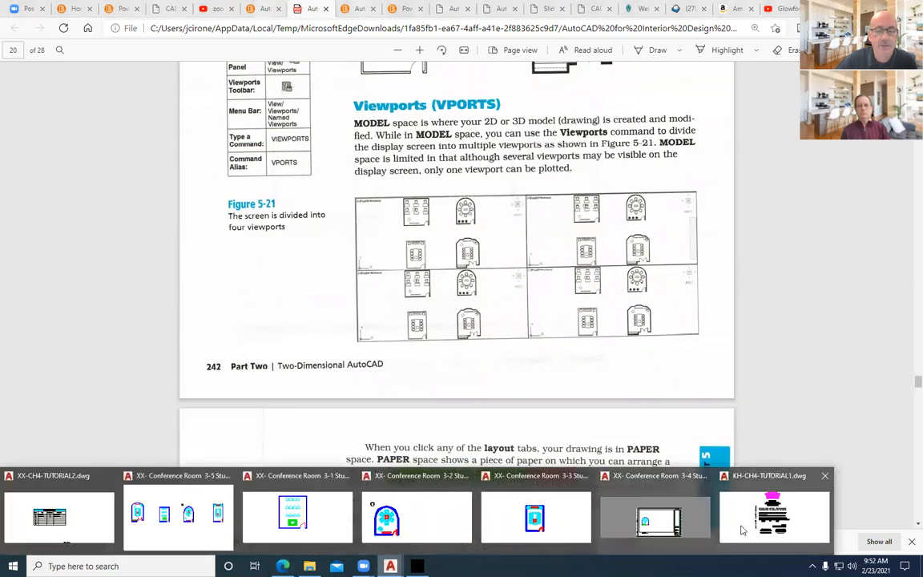
pyautogui.click(205, 514)
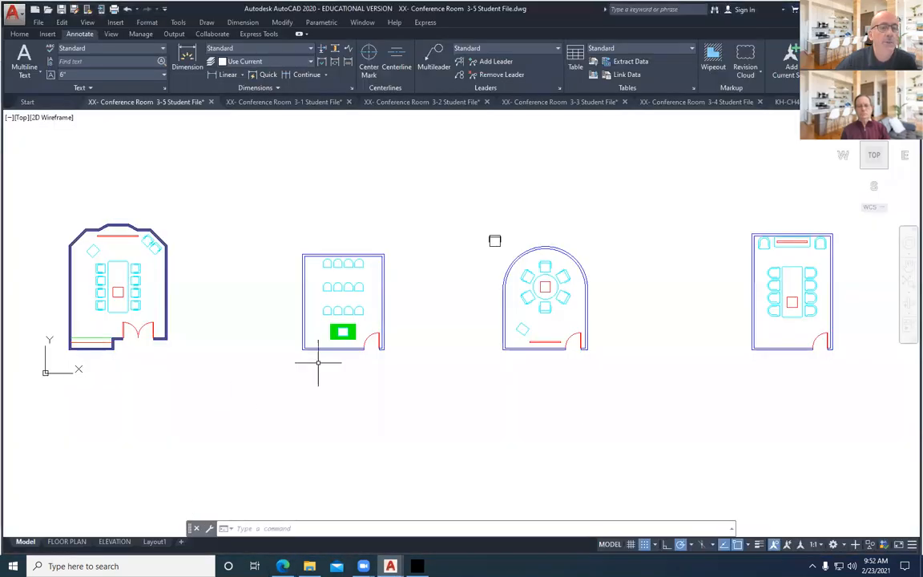
pyautogui.write('vports')
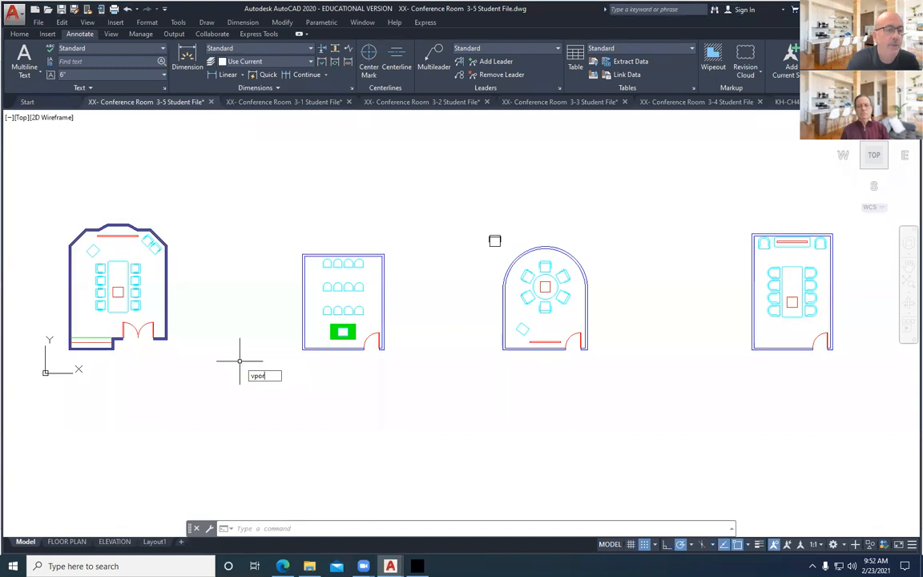
pyautogui.press('Return')
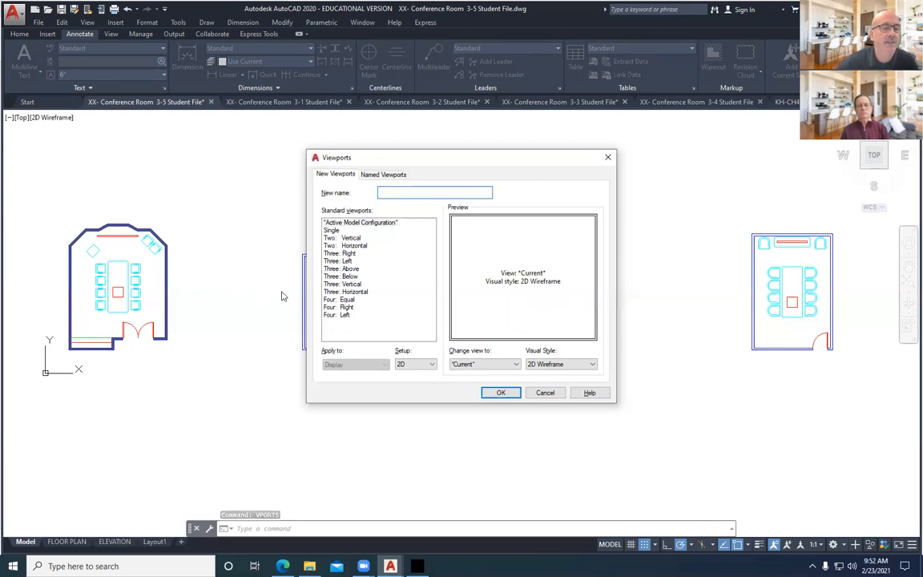
pyautogui.click(331, 316)
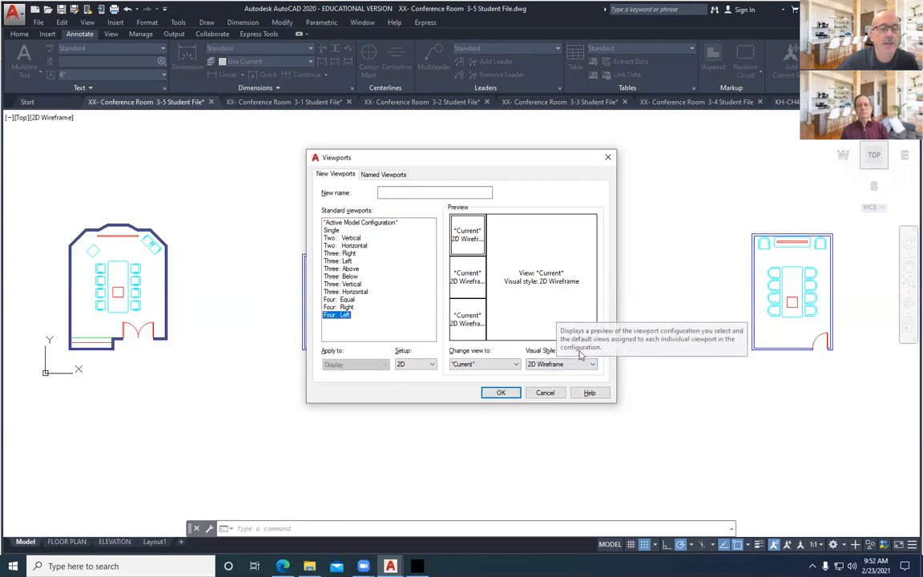
pyautogui.click(581, 364)
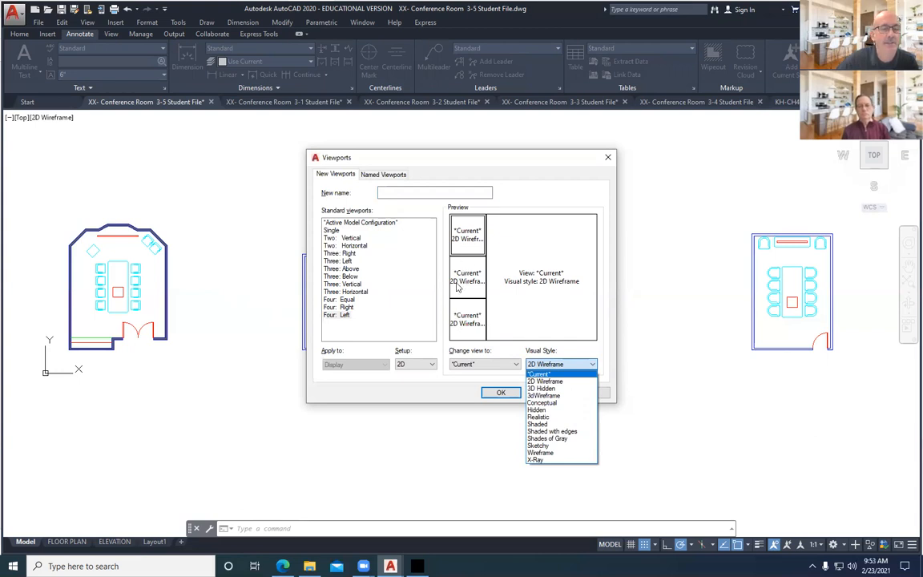
pyautogui.click(342, 300)
pyautogui.click(338, 299)
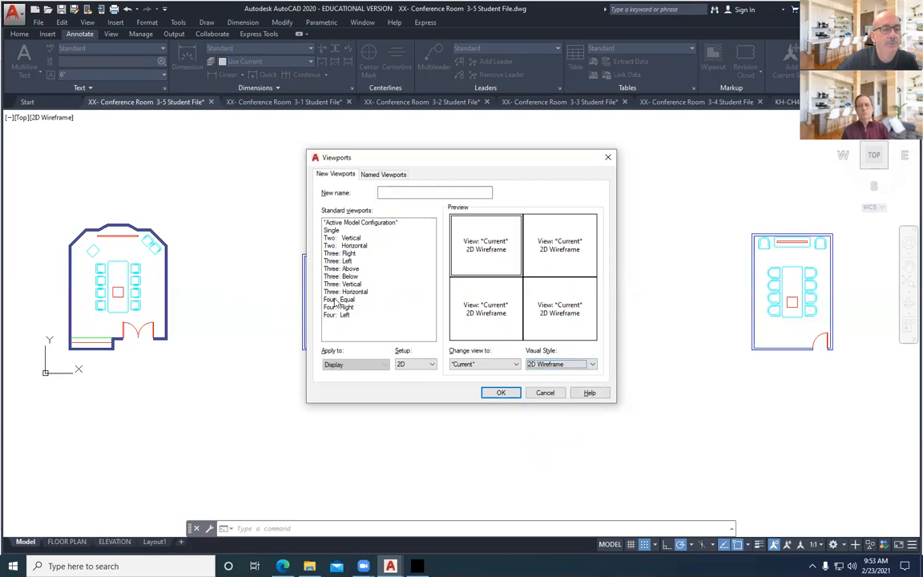
pyautogui.click(501, 392)
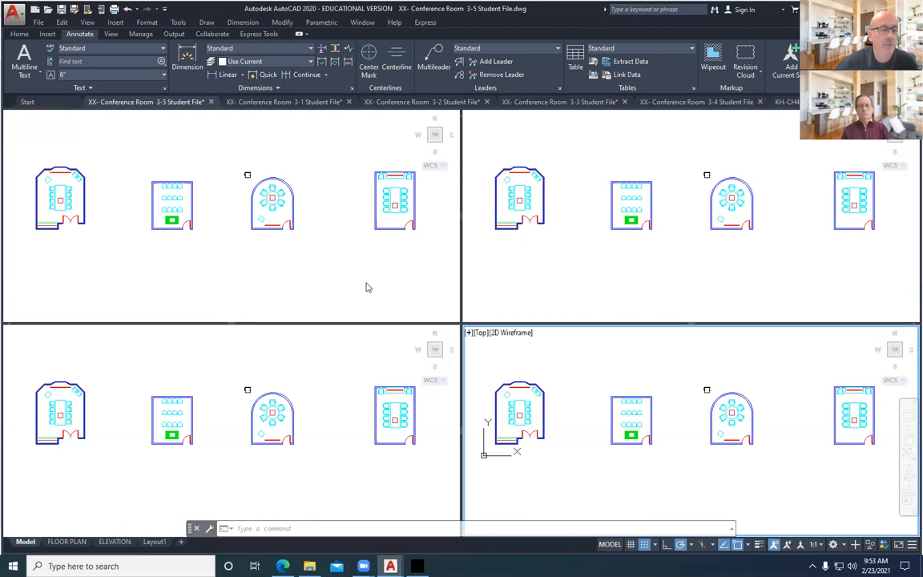
# Step: Apply the Four: Left viewport configuration with VPORTS, setting the upper small viewport's visual style to 3dWireframe
pyautogui.write('vport')
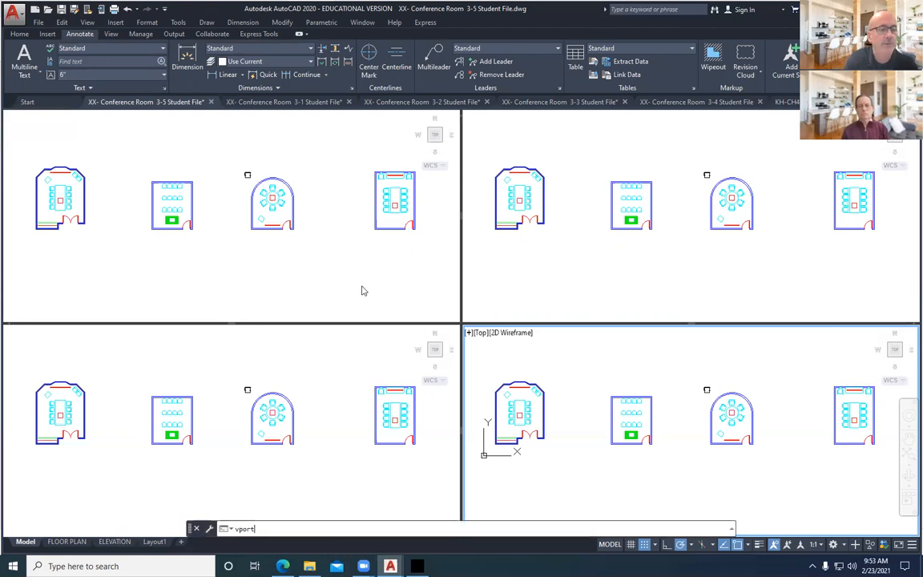
pyautogui.press('Return')
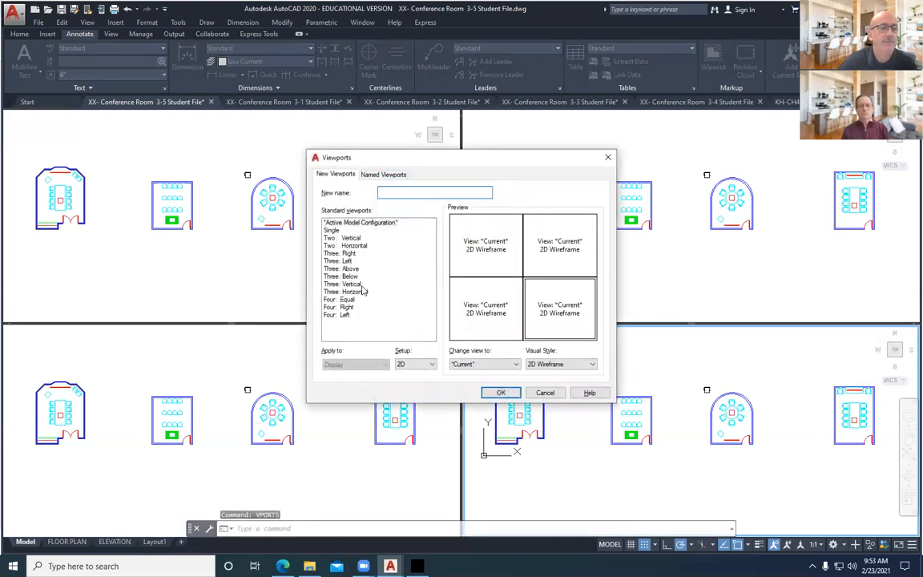
pyautogui.click(335, 315)
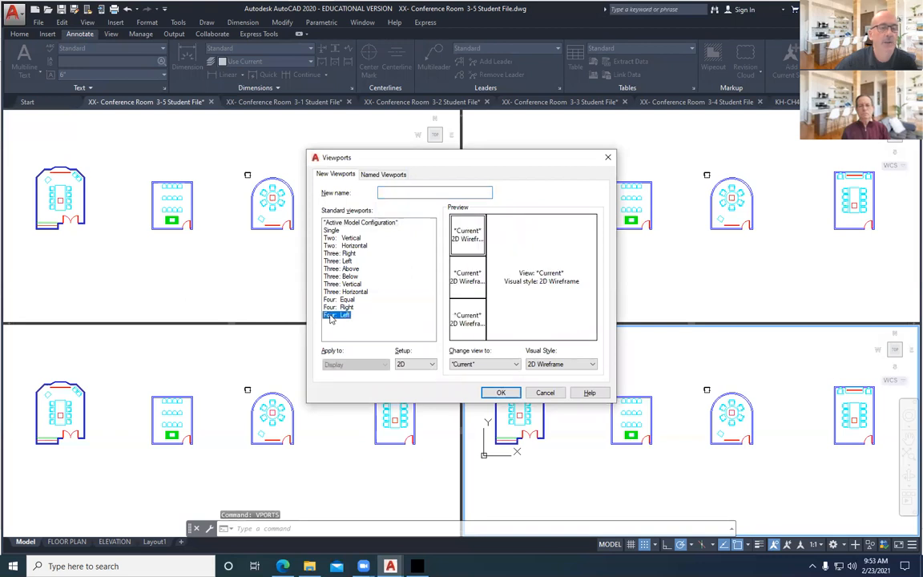
pyautogui.click(557, 364)
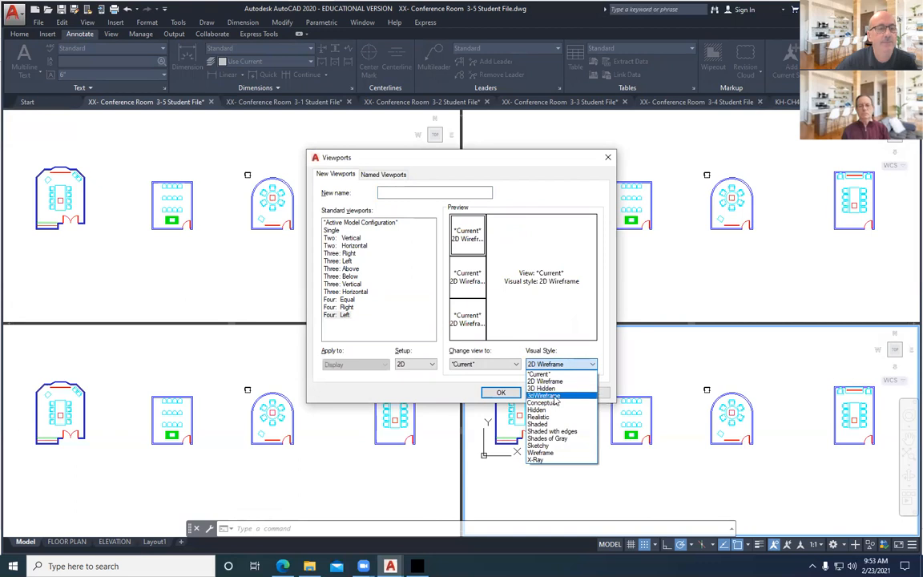
pyautogui.click(553, 396)
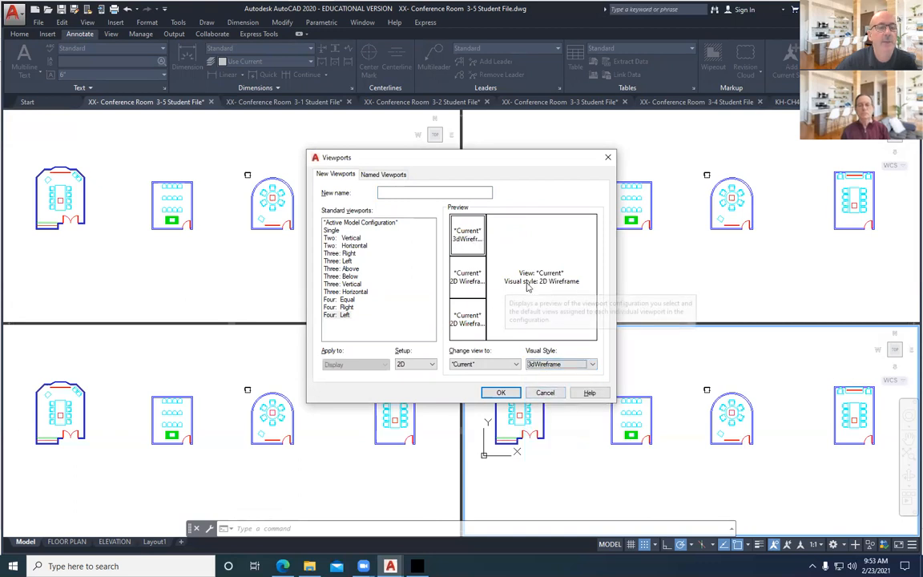
pyautogui.click(527, 287)
pyautogui.click(468, 282)
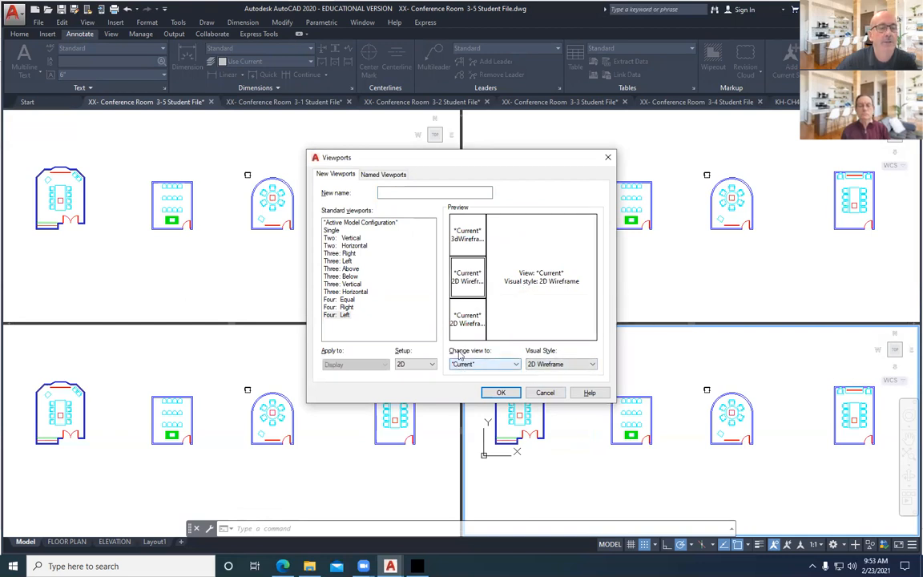
pyautogui.click(497, 365)
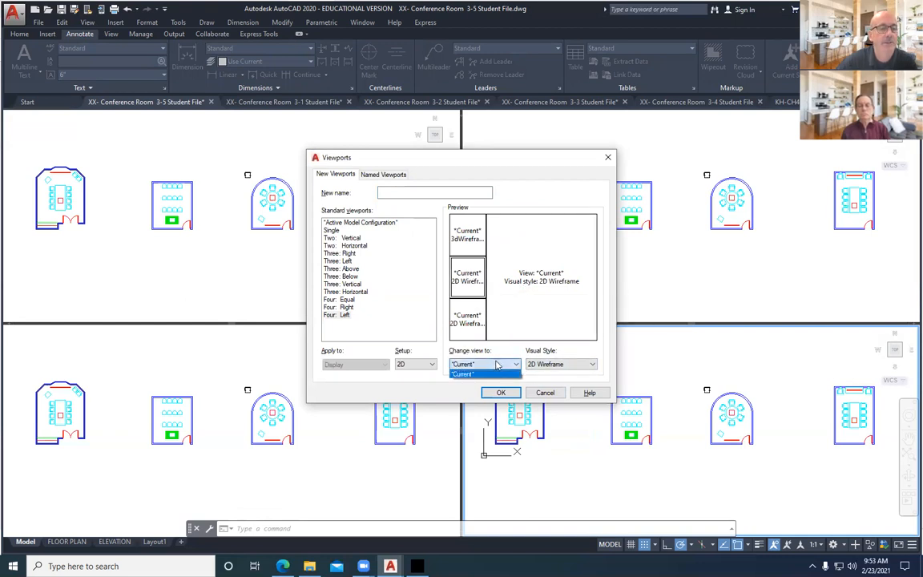
pyautogui.click(497, 365)
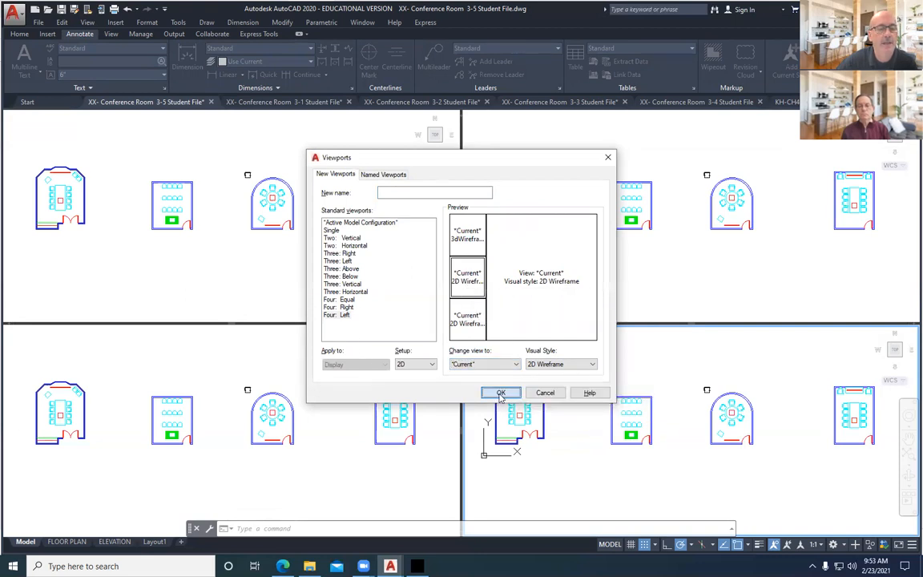
pyautogui.click(501, 392)
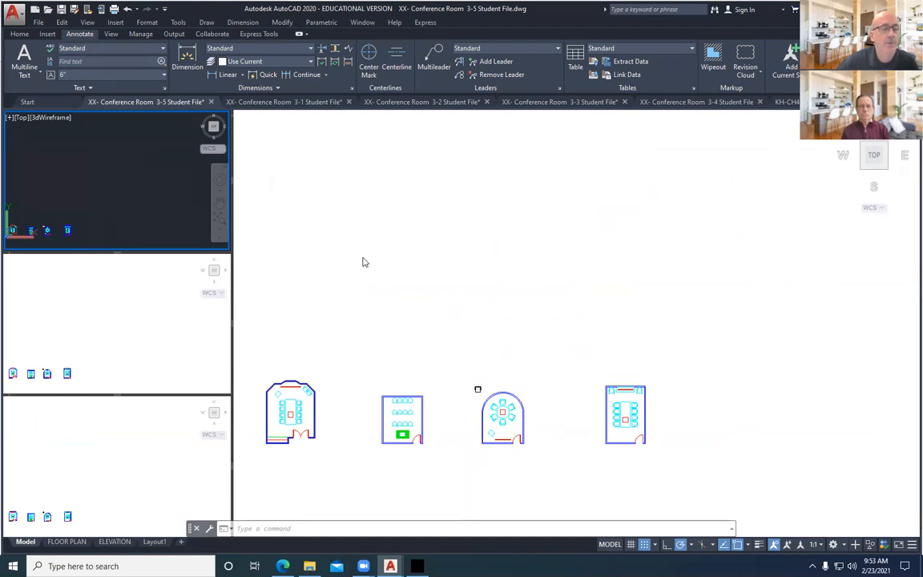
# Step: Return the model space to the Single viewport configuration using VPORTS
pyautogui.write('VPOR')
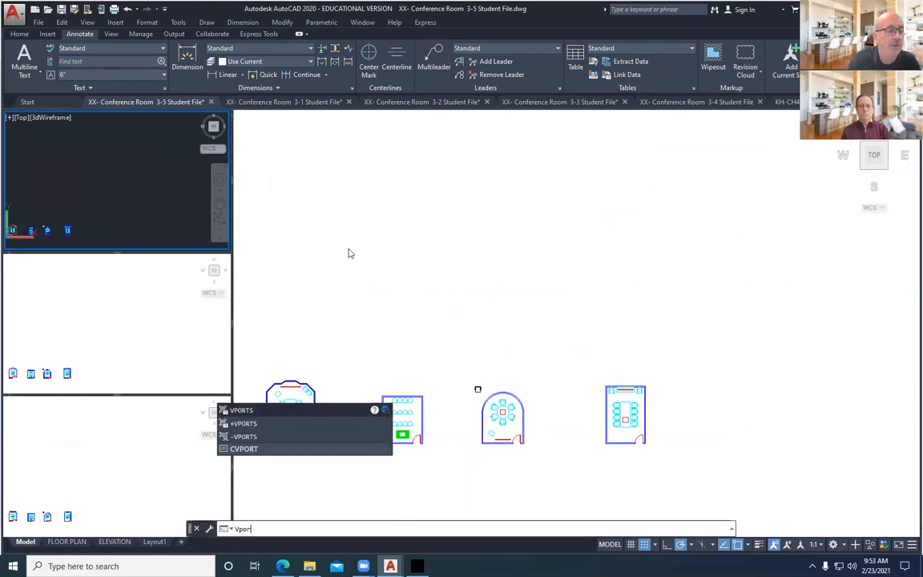
pyautogui.press('Return')
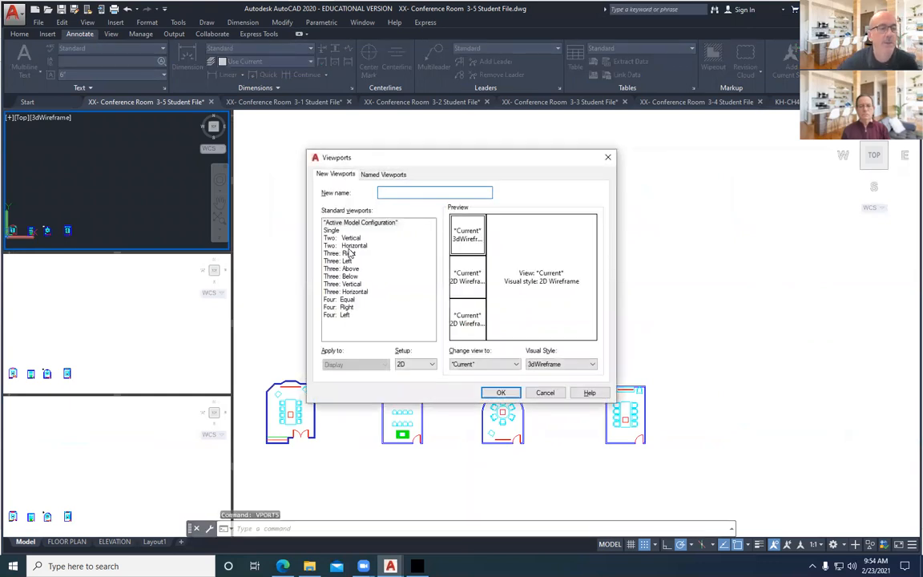
pyautogui.click(331, 231)
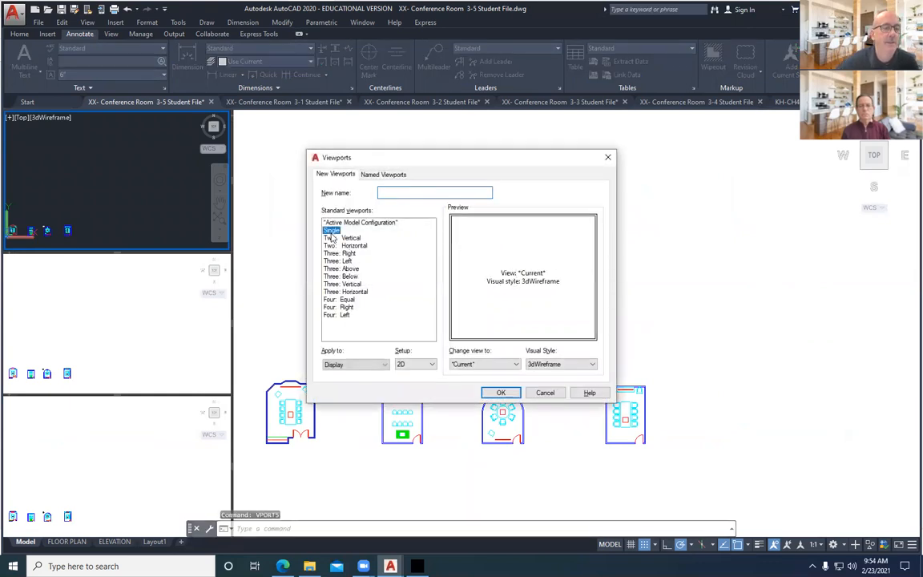
pyautogui.click(501, 393)
pyautogui.moveTo(339, 377); pyautogui.dragTo(446, 234, button='middle')
# Step: Check the uniform background color of the 2D model space context in the drawing window color options
pyautogui.rightClick(541, 273)
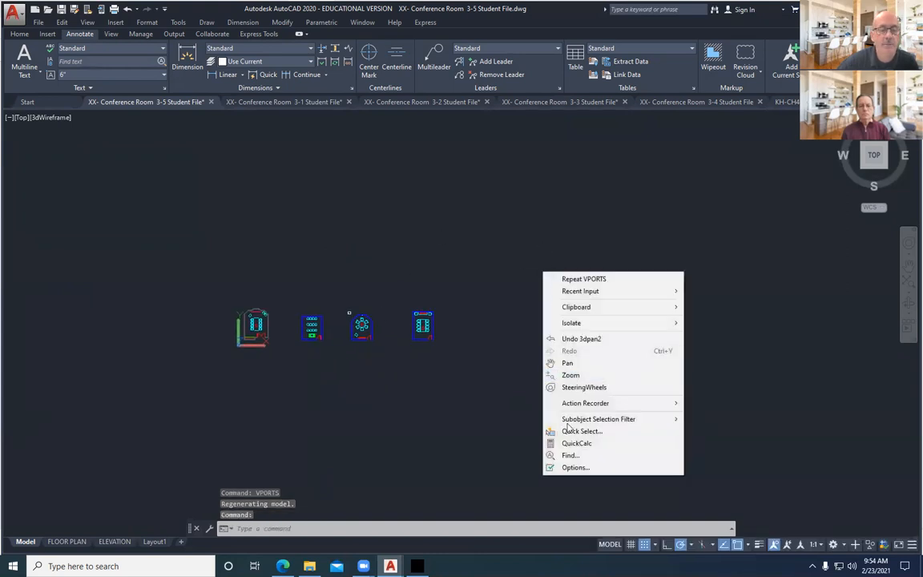
pyautogui.click(576, 467)
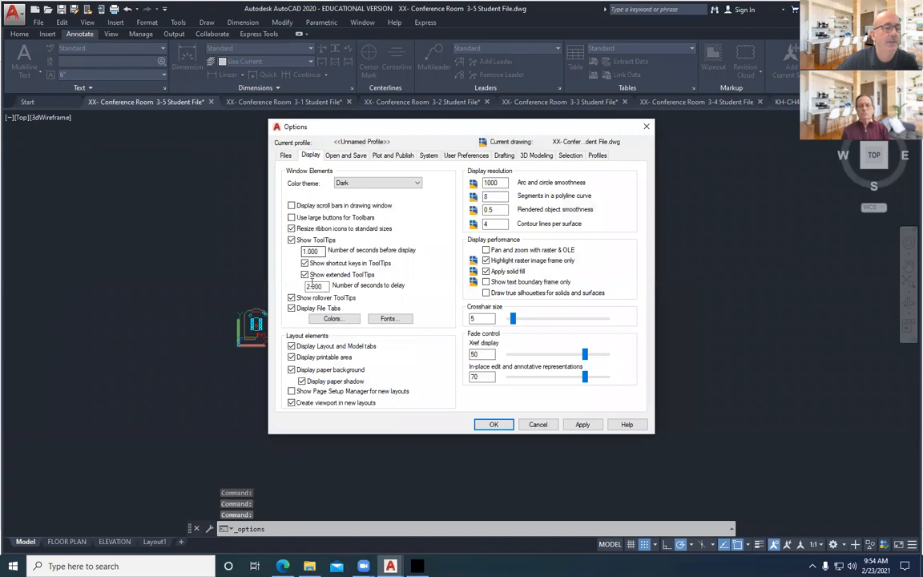
pyautogui.click(334, 319)
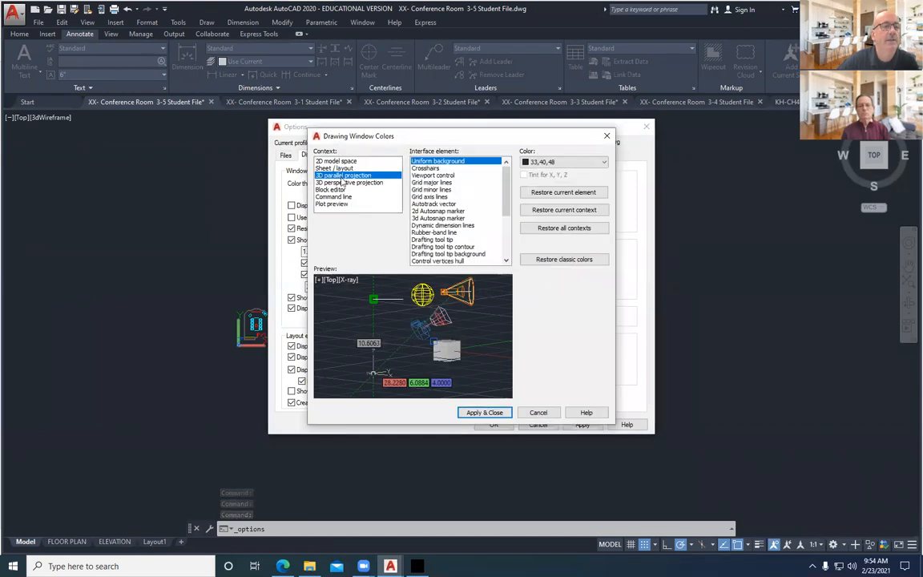
pyautogui.click(341, 162)
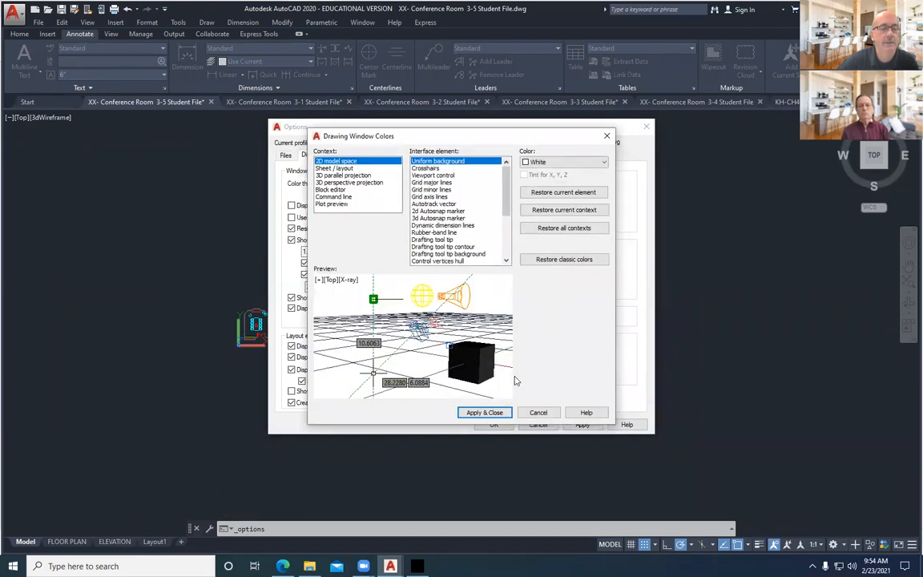
pyautogui.click(493, 412)
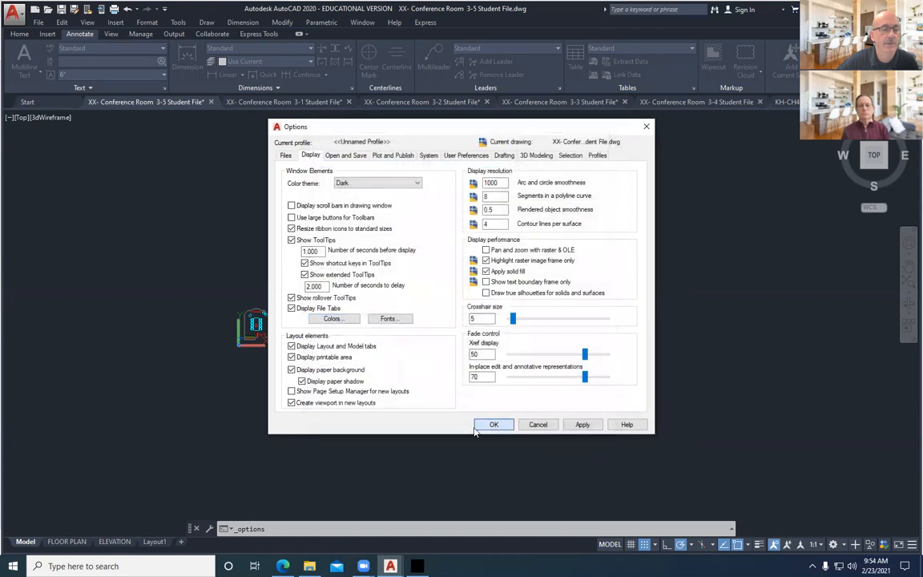
pyautogui.click(478, 427)
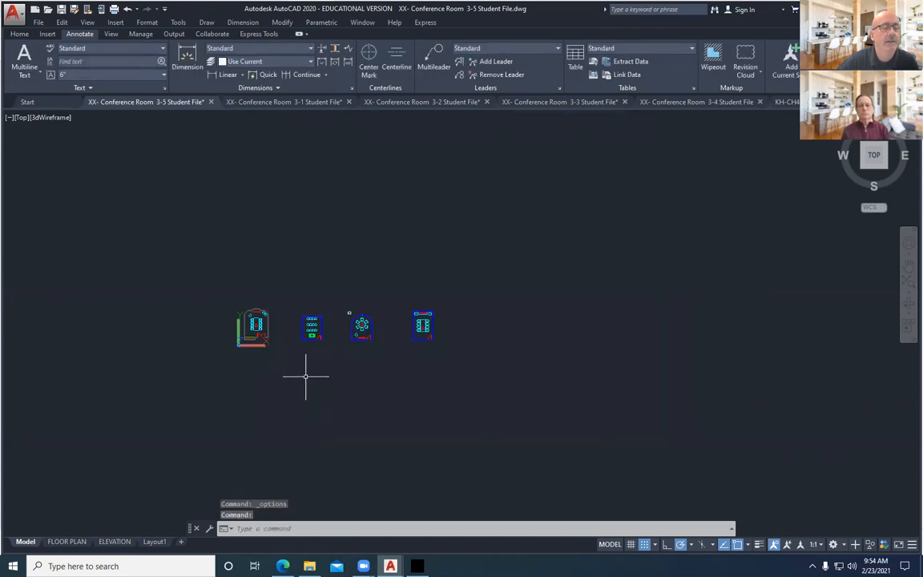
# Step: Set the uniform background of the 3D parallel projection context to White in the drawing window color options
pyautogui.rightClick(417, 240)
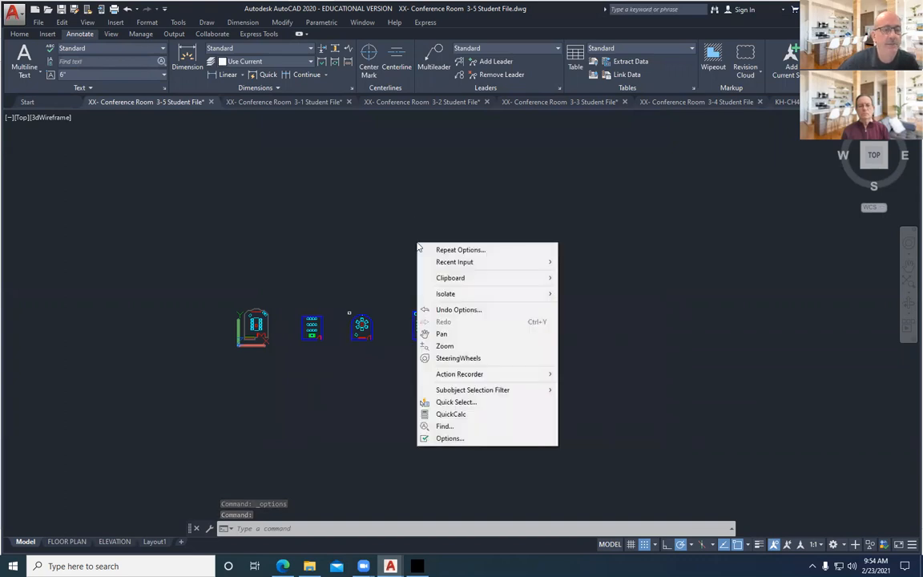
pyautogui.click(464, 441)
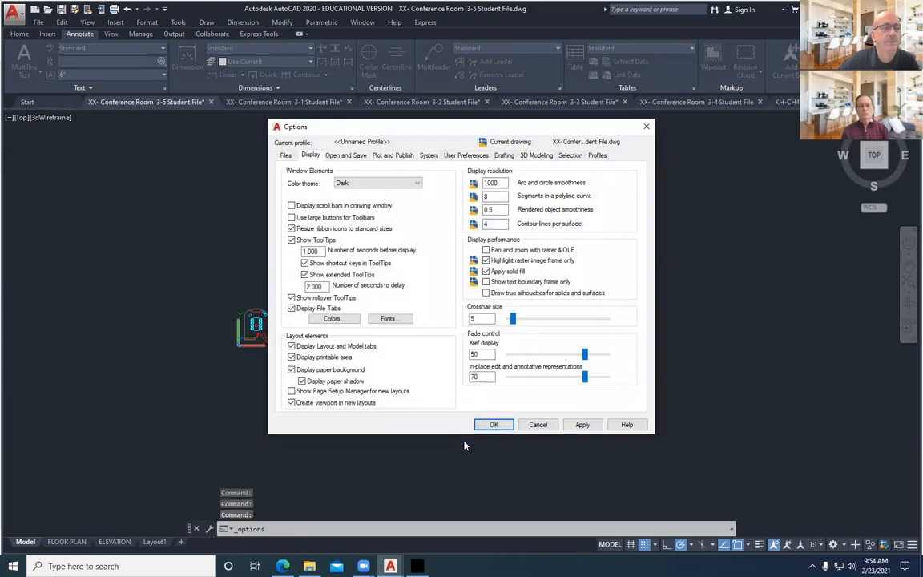
pyautogui.click(330, 319)
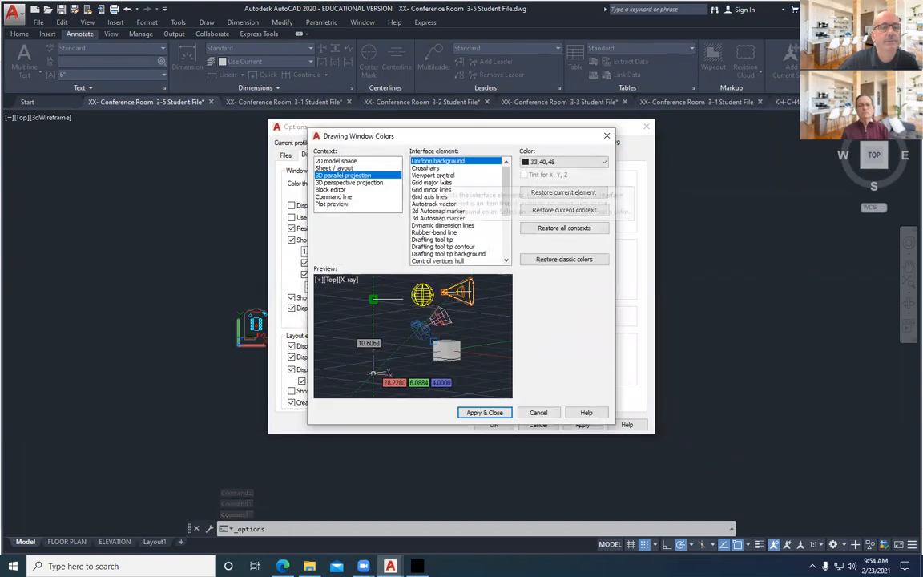
pyautogui.click(606, 163)
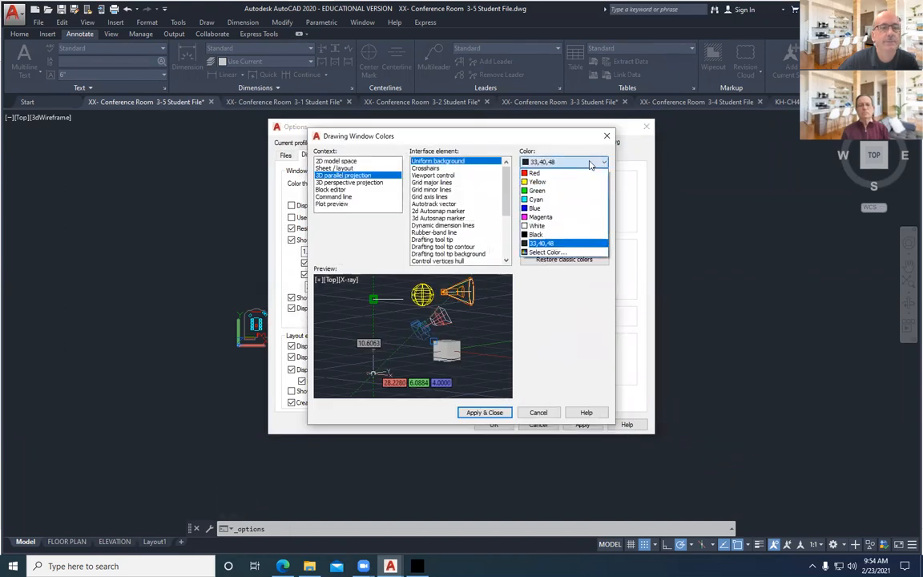
pyautogui.click(545, 228)
pyautogui.click(484, 412)
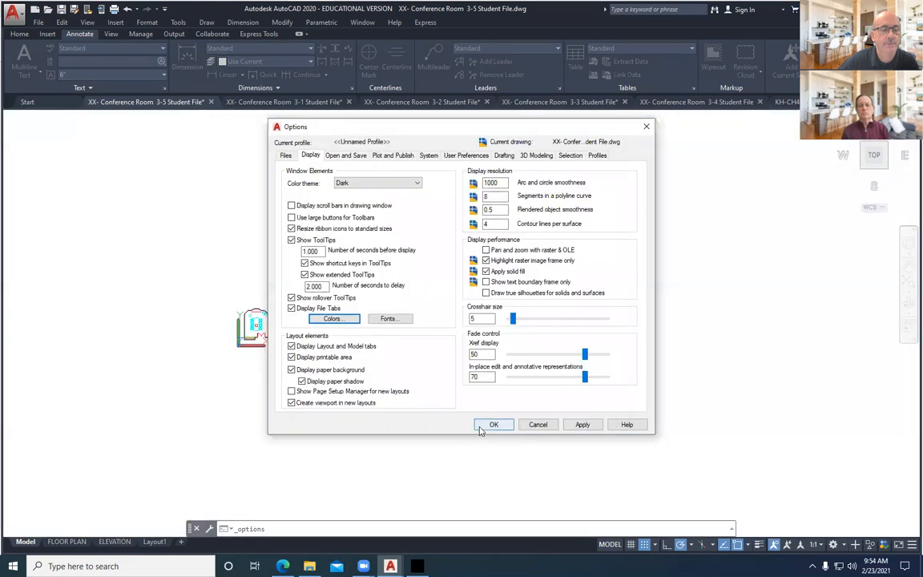
pyautogui.press('Return')
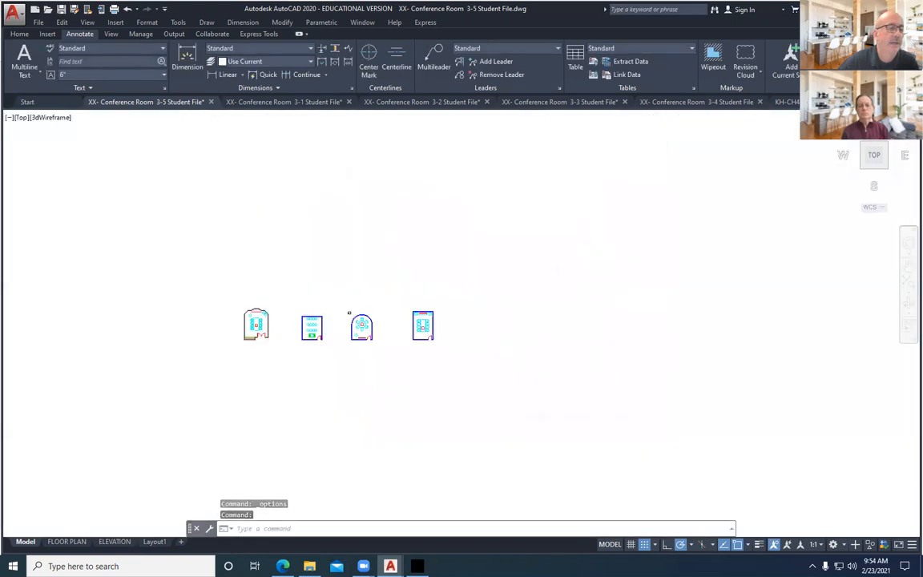
pyautogui.scroll(2, 273, 329)
pyautogui.scroll(2, 274, 325)
pyautogui.moveTo(274, 325)
pyautogui.mouseDown(button='middle')
pyautogui.moveTo(310, 343)
pyautogui.moveTo(239, 353)
pyautogui.mouseUp(button='middle')
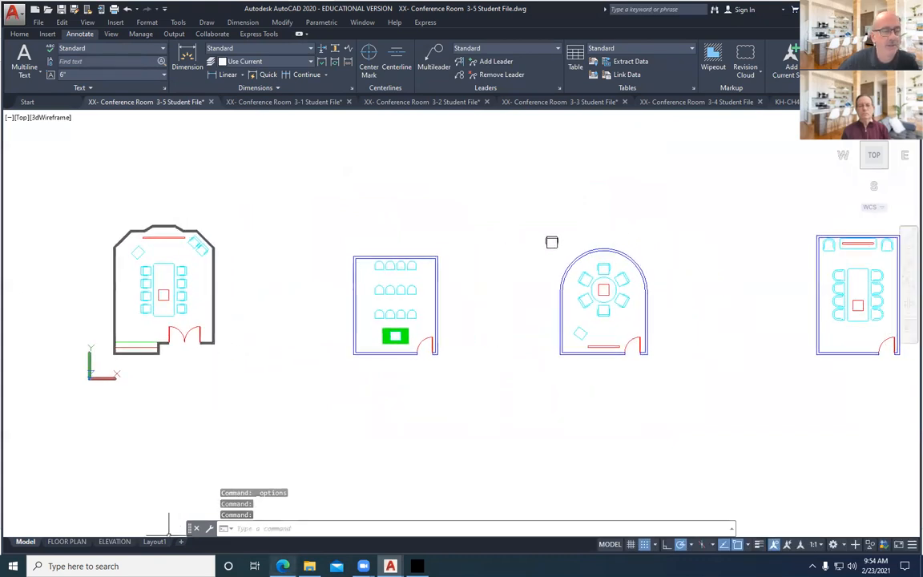
# Step: Switch to the textbook PDF in the browser and review Steps 8 to 28, from the VP4 viewport setup to the completed layout in Figure 5-25
pyautogui.moveTo(283, 565)
pyautogui.click(248, 476)
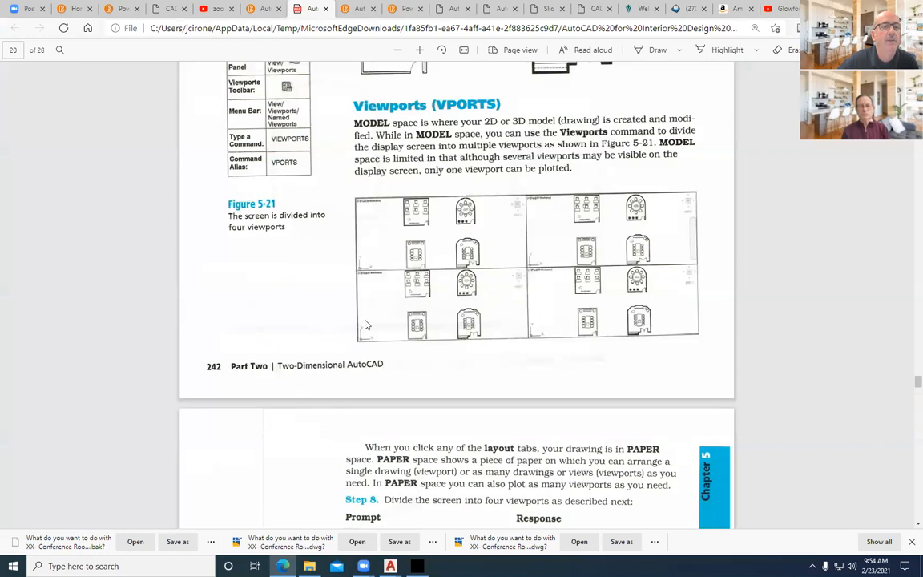
pyautogui.scroll(-8, 348, 327)
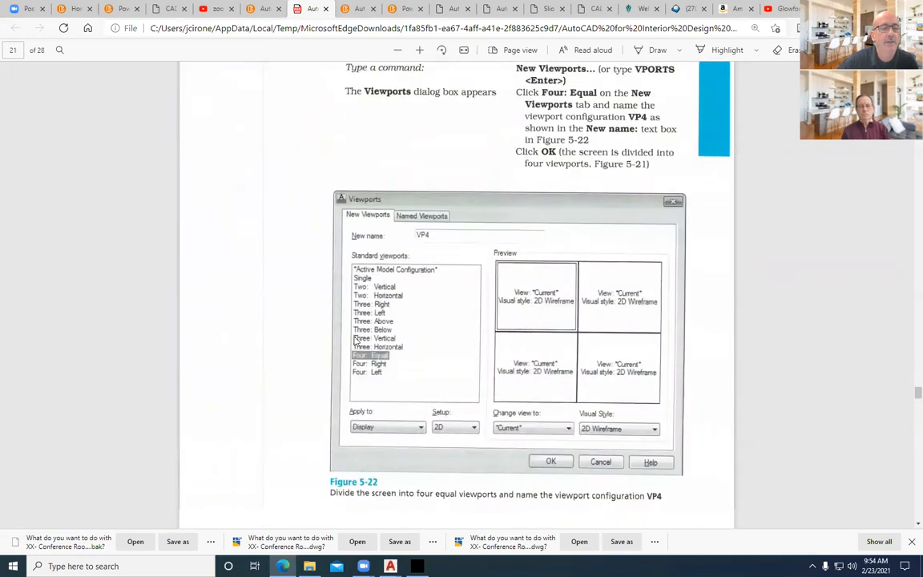
pyautogui.scroll(-6, 462, 263)
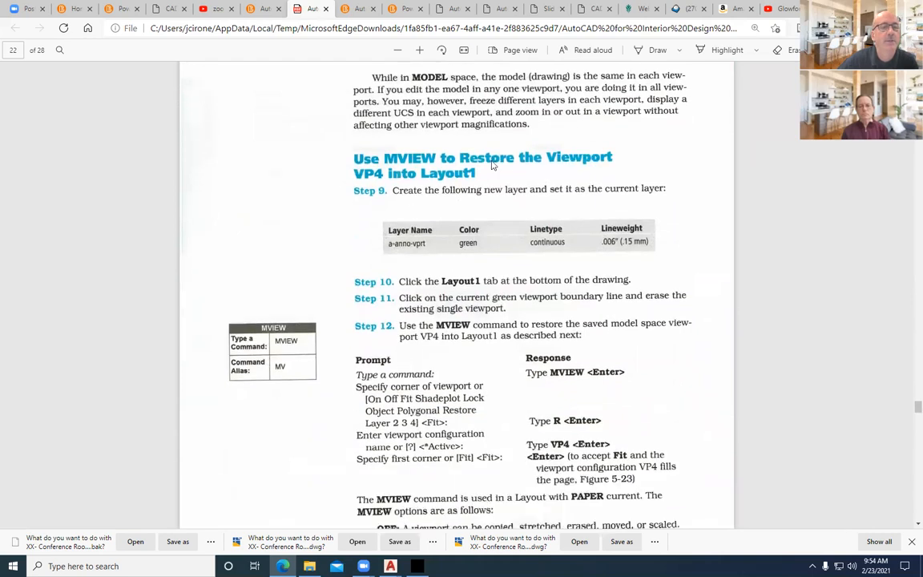
pyautogui.scroll(-10, 454, 243)
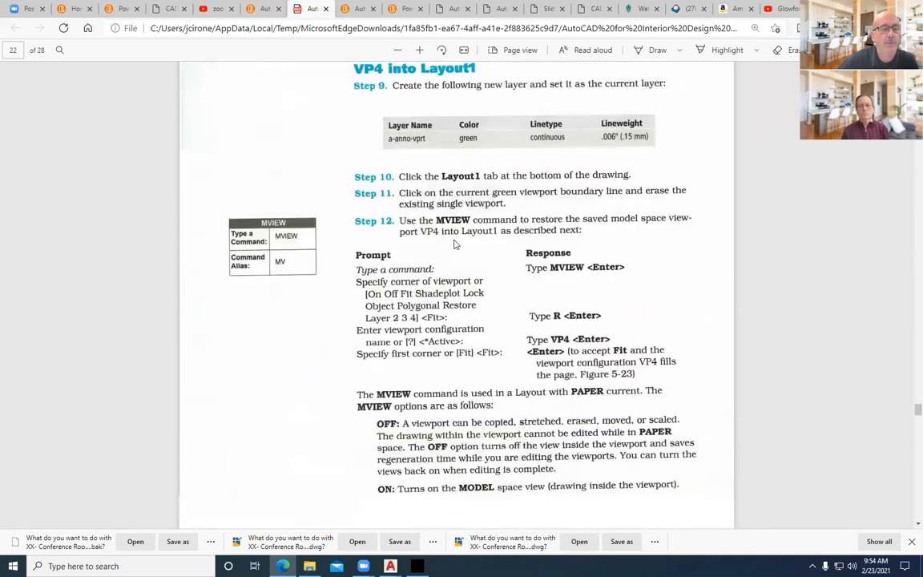
pyautogui.scroll(-5, 454, 243)
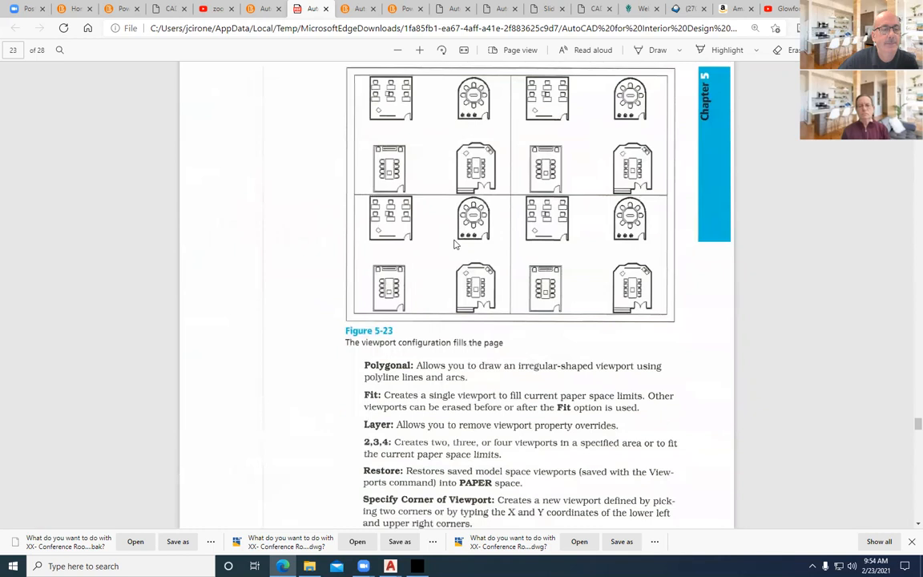
pyautogui.scroll(-6, 455, 243)
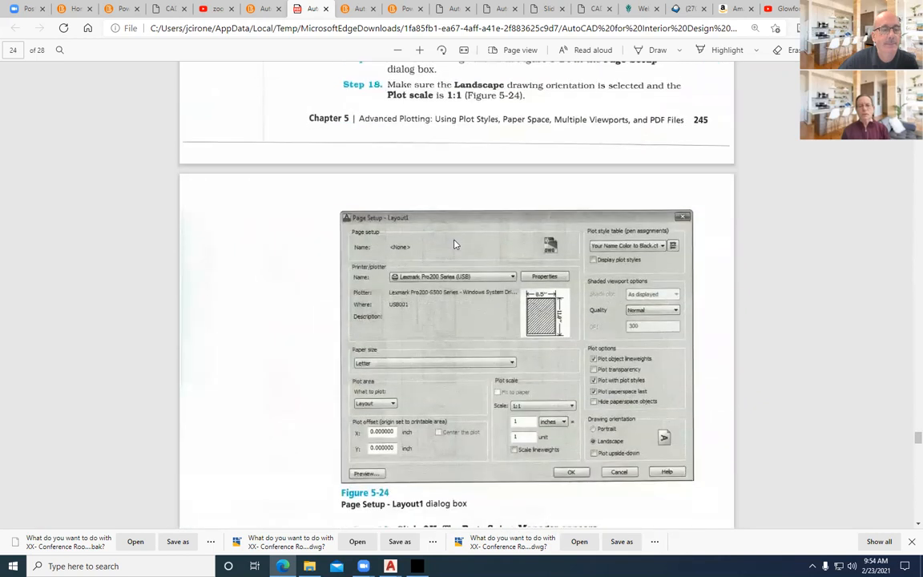
pyautogui.scroll(-3, 455, 243)
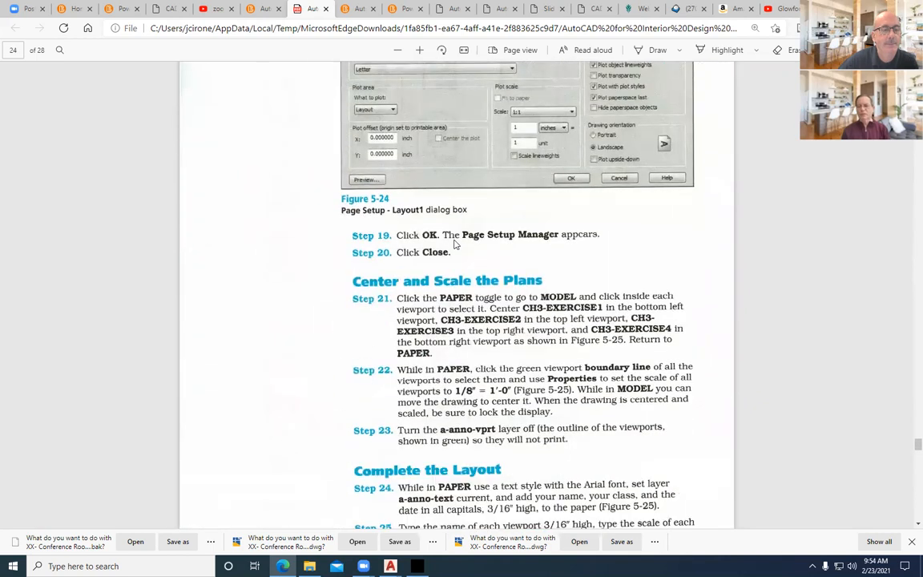
pyautogui.scroll(-3, 455, 244)
pyautogui.scroll(-6, 455, 243)
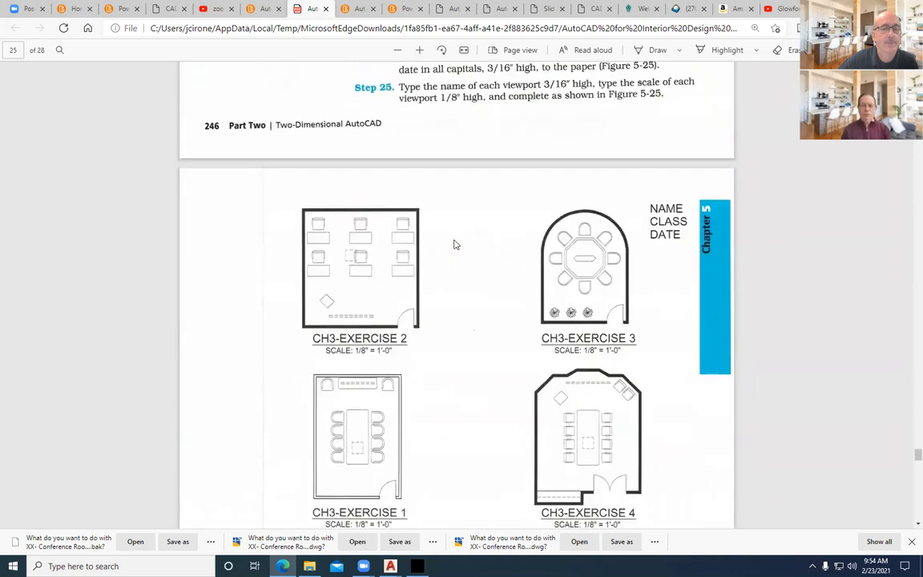
pyautogui.scroll(-3, 454, 244)
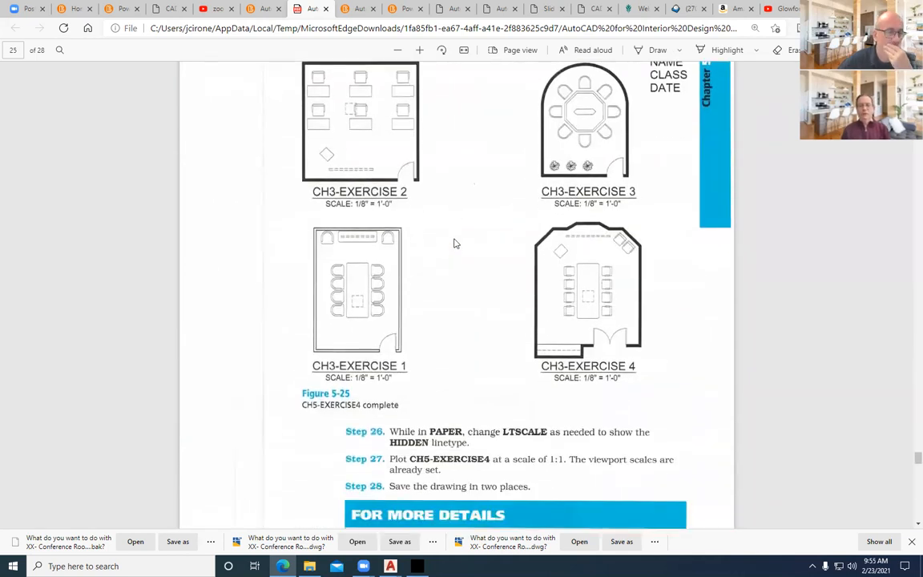
pyautogui.scroll(2, 454, 244)
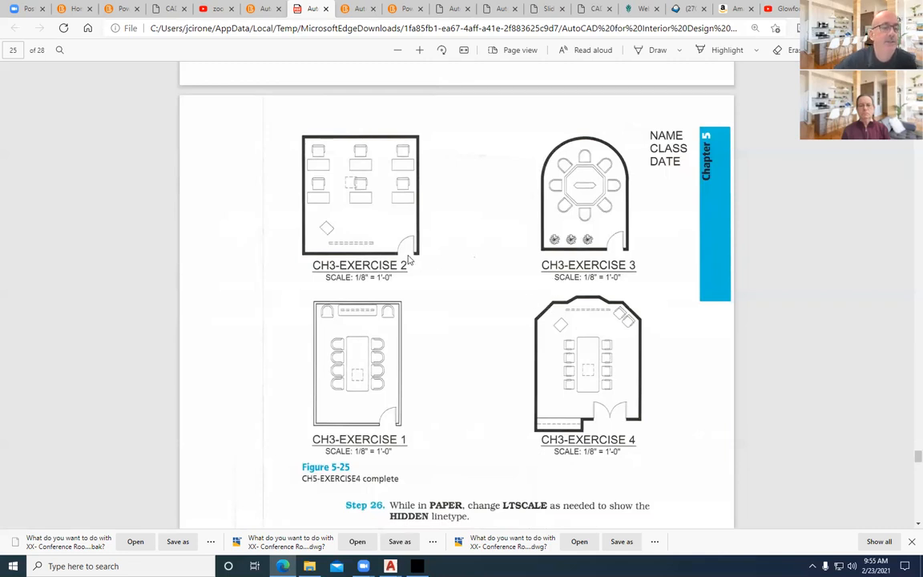
# Step: Switch to the Conference Room 3-5 drawing in AutoCAD and erase the stray chair beside the arched room
pyautogui.click(390, 566)
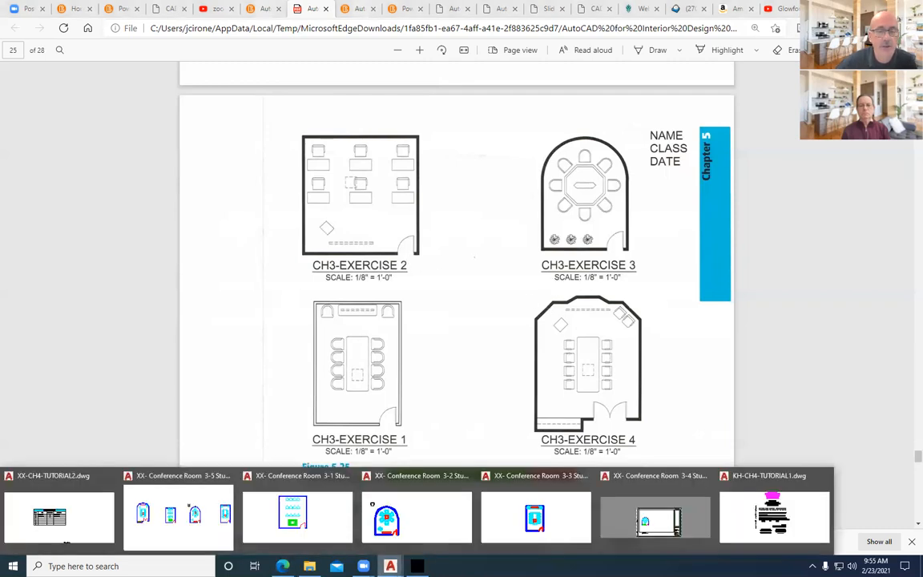
pyautogui.click(181, 478)
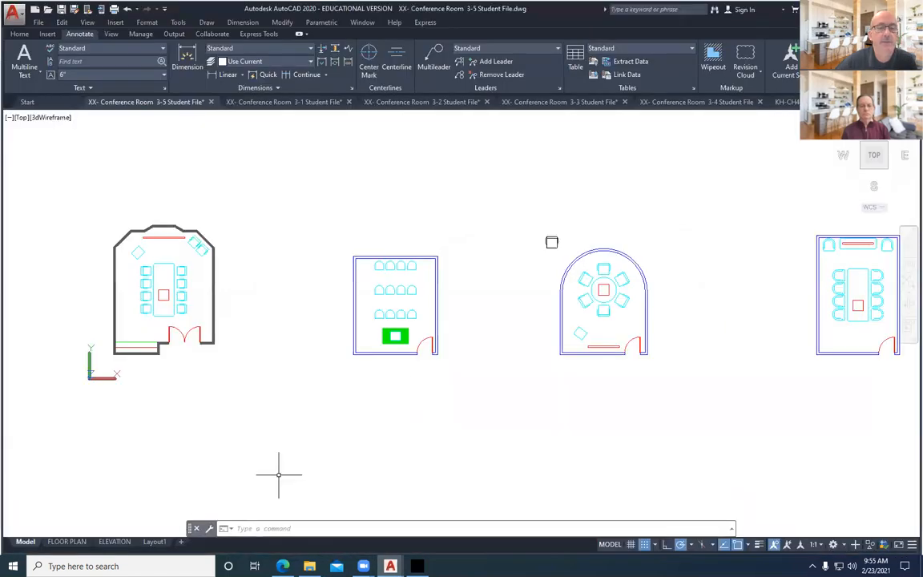
pyautogui.click(539, 207)
pyautogui.click(559, 250)
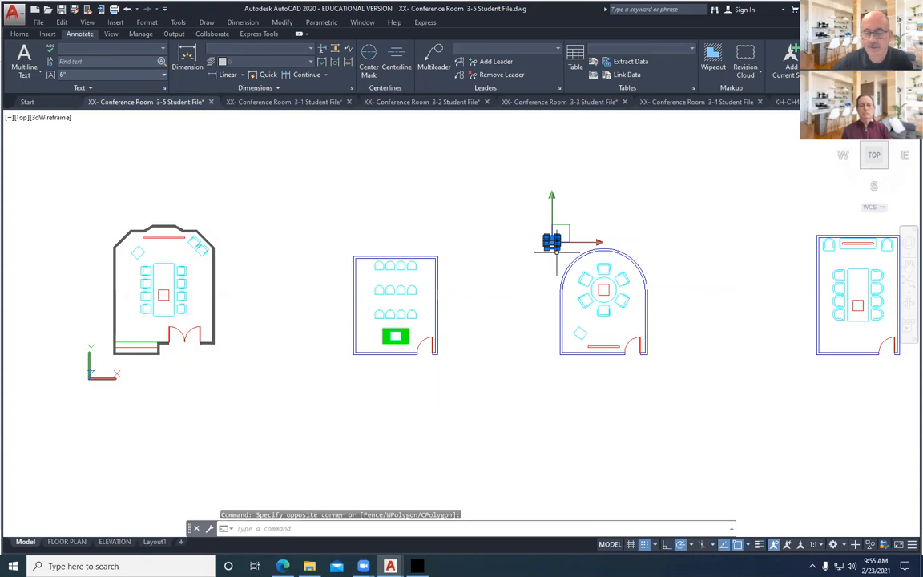
pyautogui.press('Delete')
pyautogui.moveTo(520, 297); pyautogui.dragTo(471, 295, button='middle')
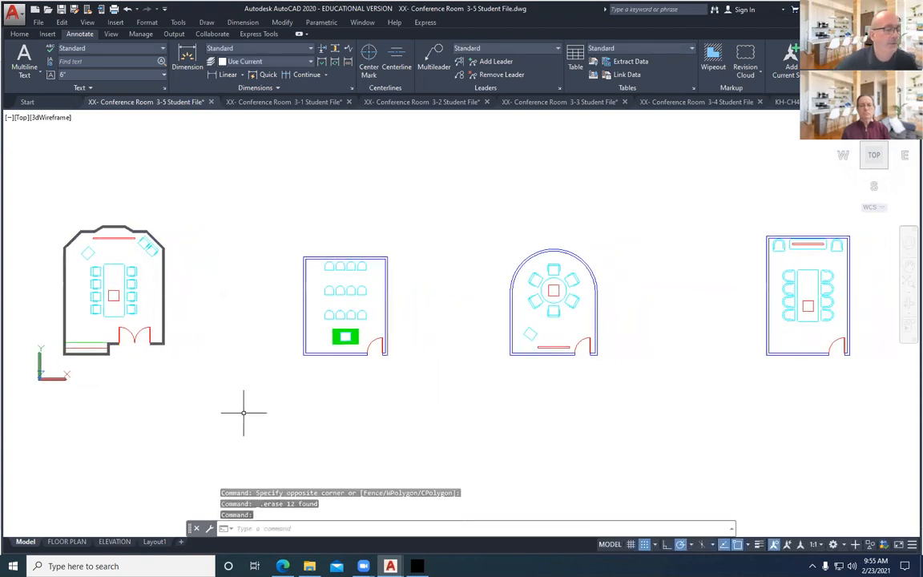
# Step: Open the FLOOR PLAN layout and delete its existing viewport
pyautogui.click(66, 542)
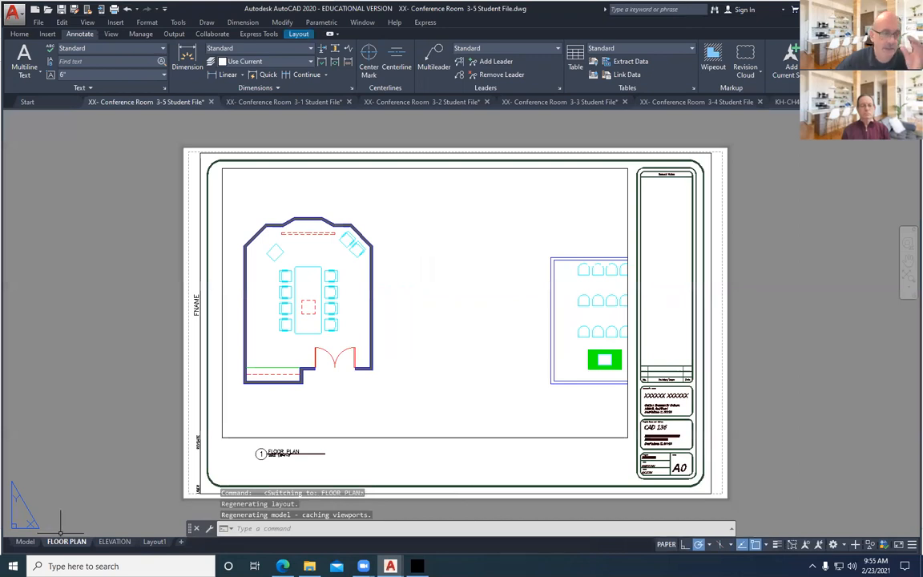
pyautogui.click(309, 438)
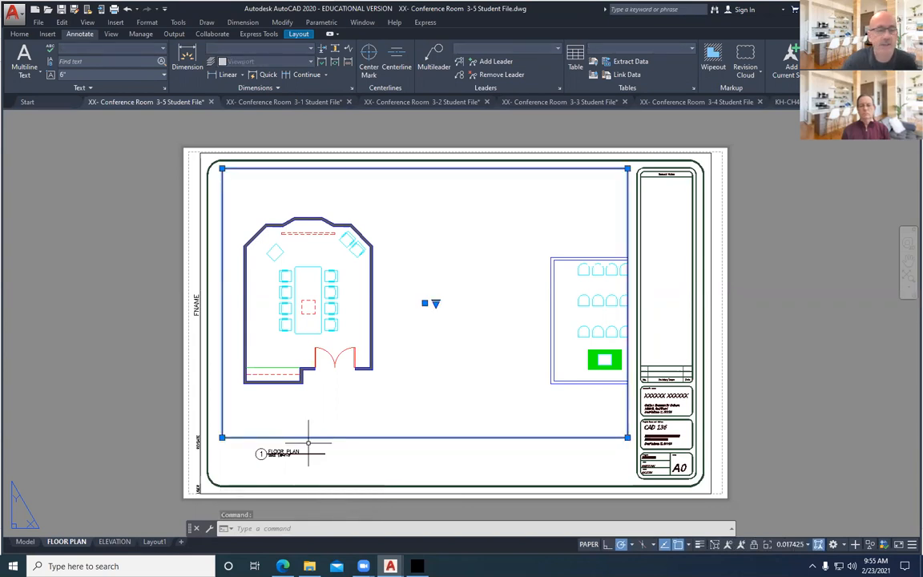
pyautogui.press('Delete')
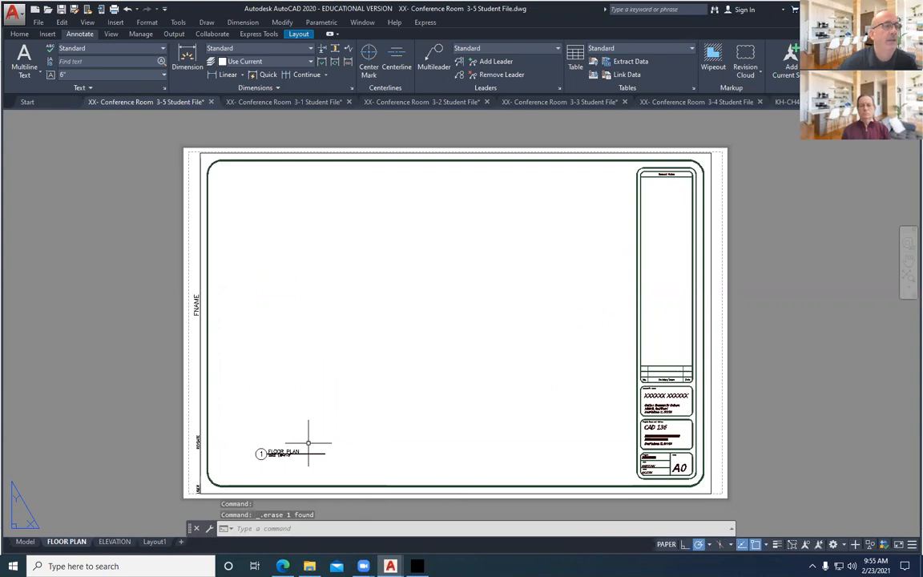
# Step: Make the Viewport layer current and set its color to red
pyautogui.click(19, 35)
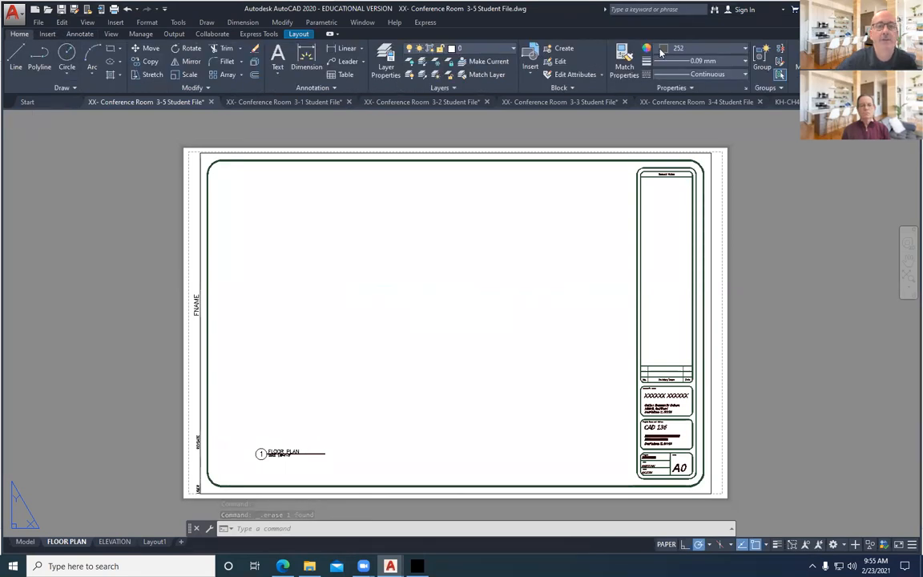
pyautogui.click(508, 50)
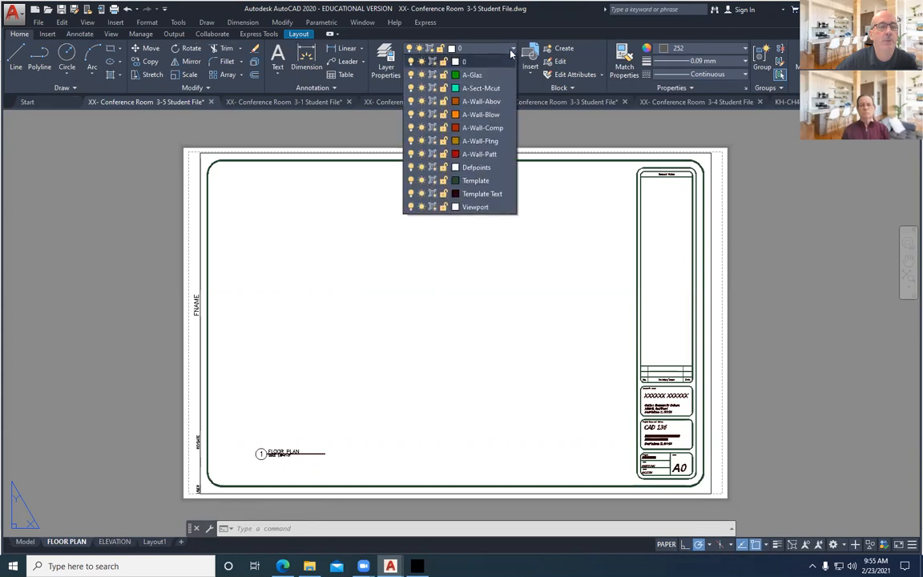
pyautogui.click(476, 207)
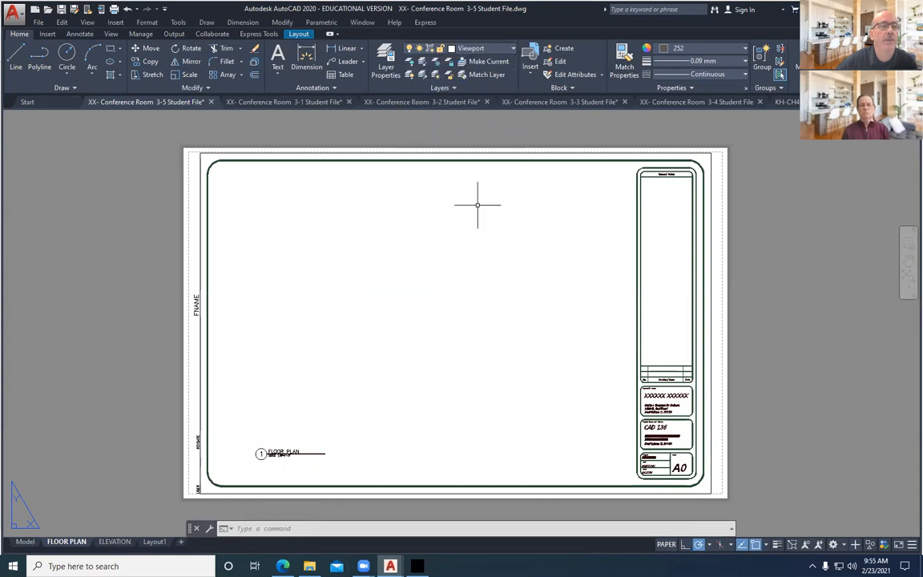
pyautogui.click(452, 51)
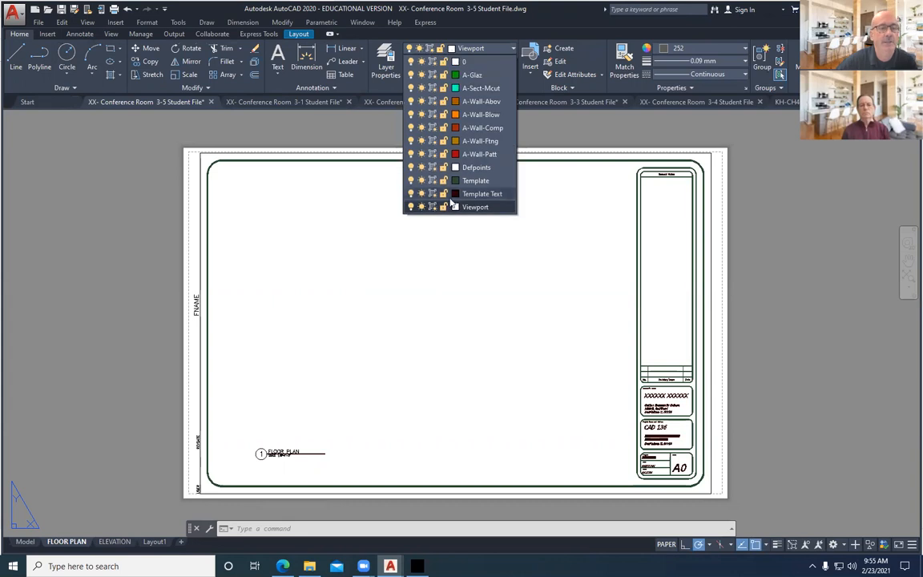
pyautogui.click(455, 210)
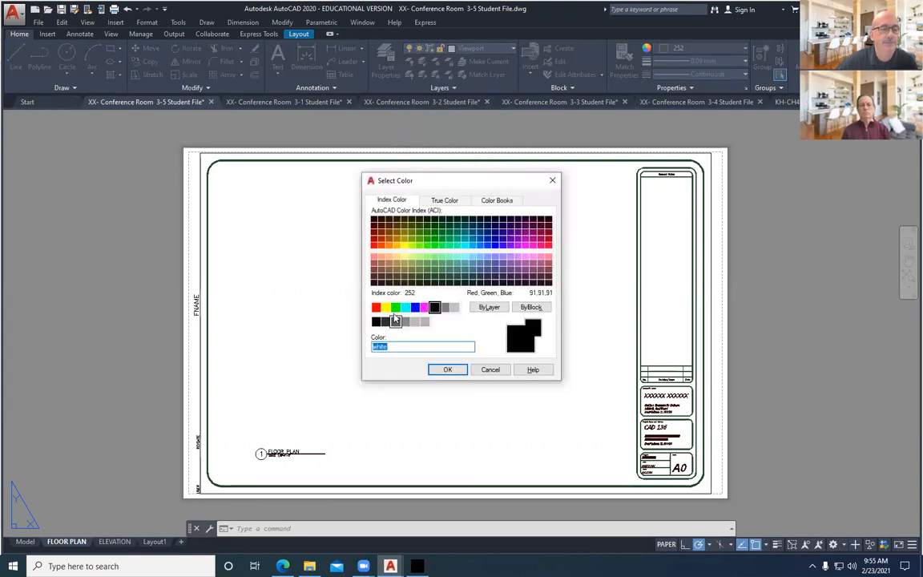
pyautogui.click(376, 307)
pyautogui.click(443, 371)
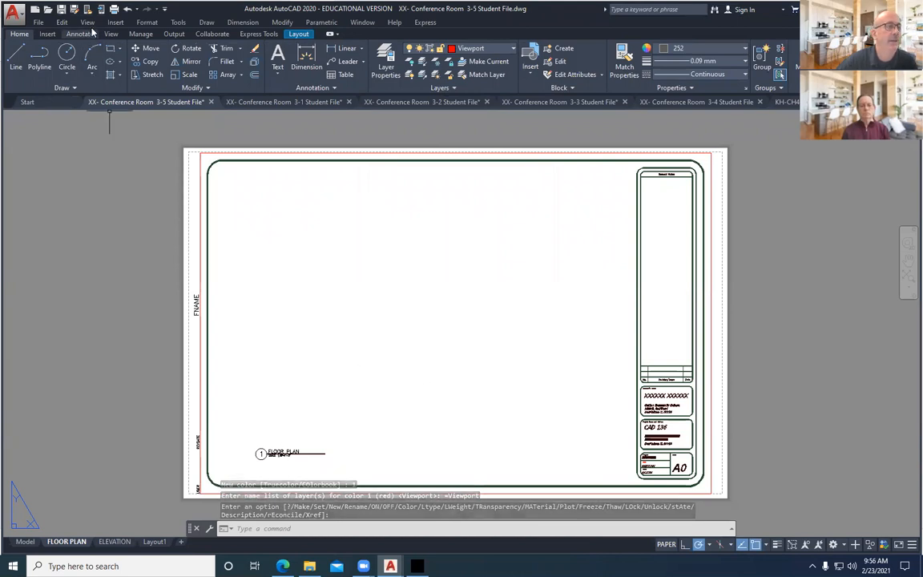
# Step: Create a four-viewport arrangement filling the sheet area between the upper-left border corner and the title block, above the floor plan title
pyautogui.click(86, 21)
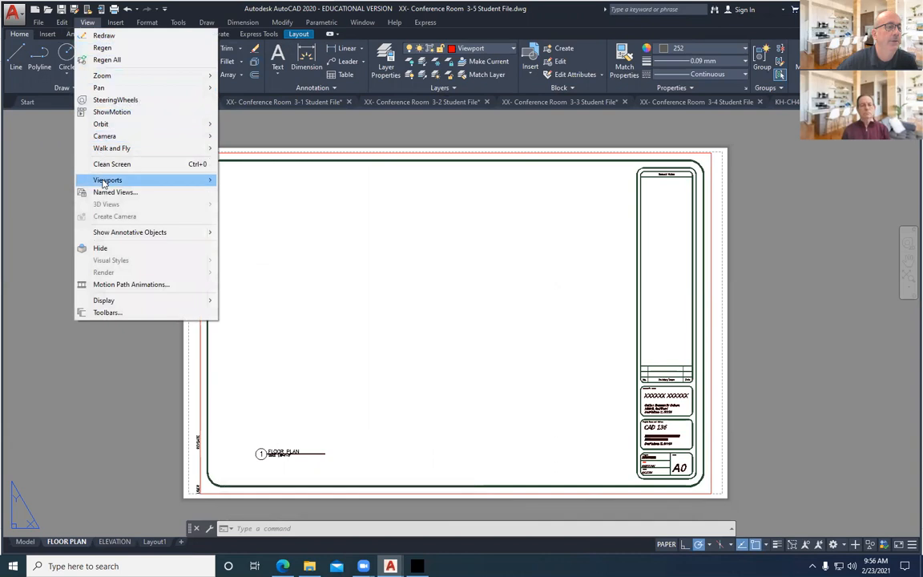
pyautogui.moveTo(100, 178)
pyautogui.click(251, 244)
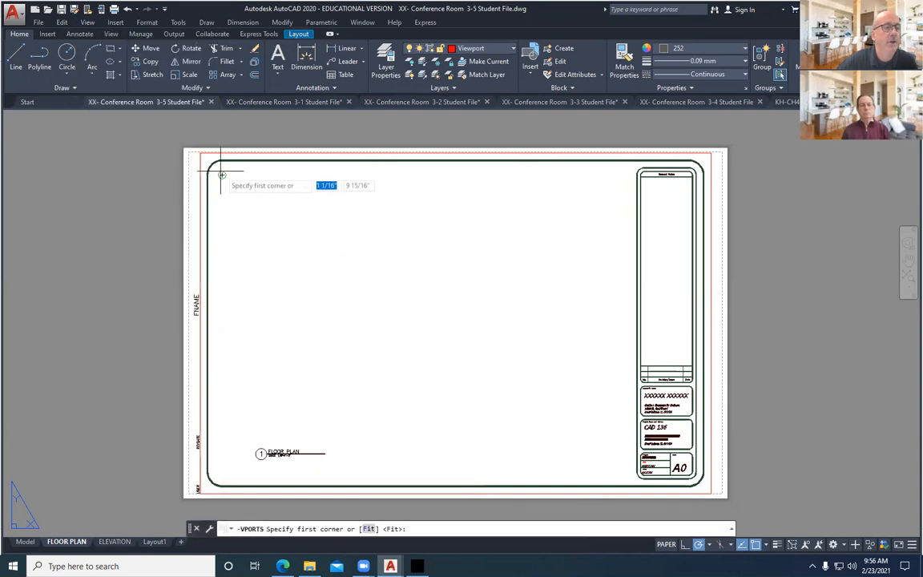
pyautogui.click(222, 174)
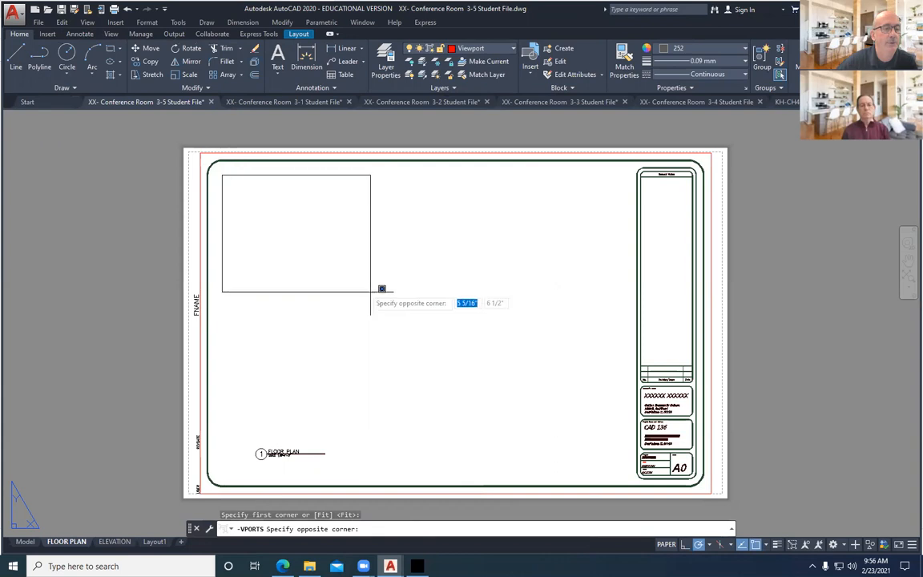
pyautogui.click(624, 433)
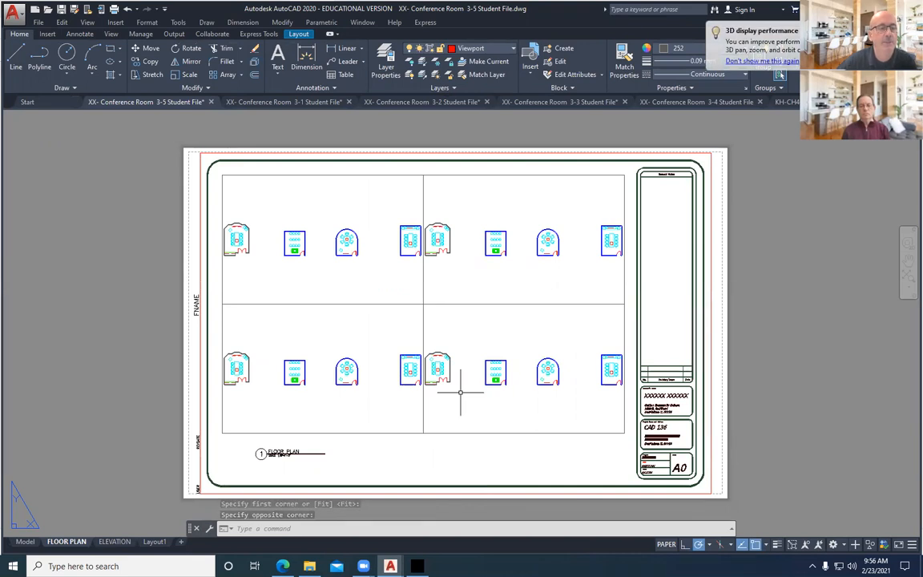
# Step: Center the conference room with double doors in the upper-left viewport and set its scale to 1/8" = 1'-0"
pyautogui.click(314, 215)
pyautogui.doubleClick(314, 222)
pyautogui.moveTo(279, 251); pyautogui.dragTo(320, 244, button='middle')
pyautogui.scroll(5, 311, 241)
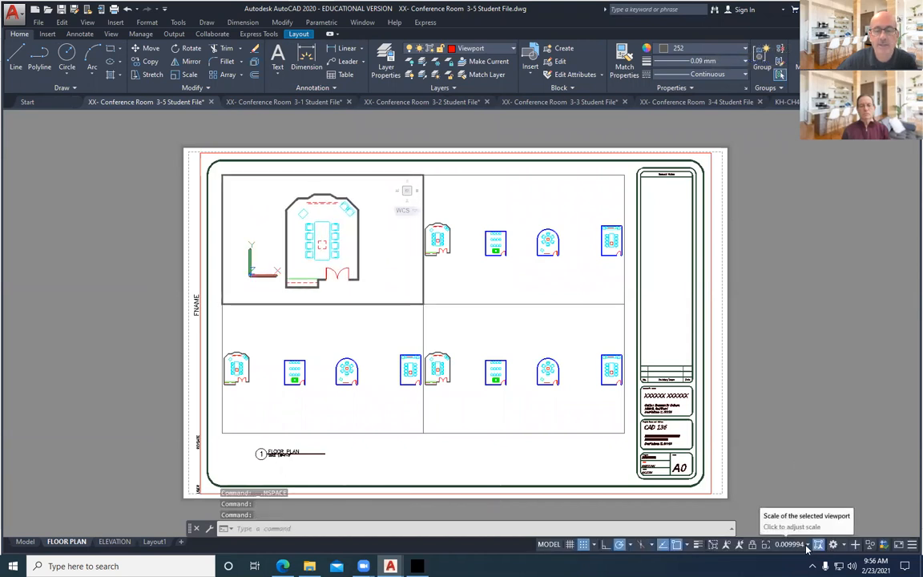
pyautogui.click(807, 546)
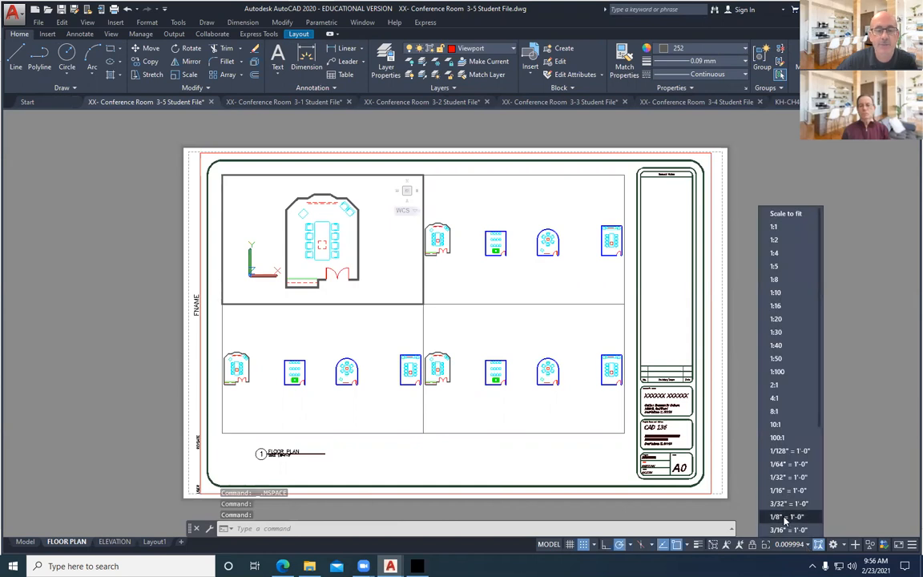
pyautogui.click(789, 516)
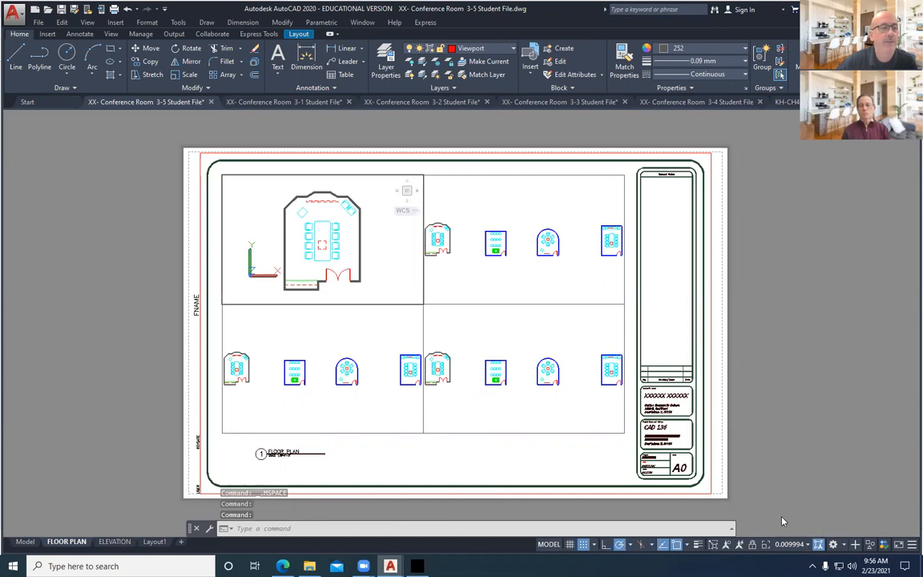
# Step: Center the room with three rows of chairs in the lower-left viewport at a scale of 1/8" = 1'-0"
pyautogui.click(305, 345)
pyautogui.scroll(5, 321, 372)
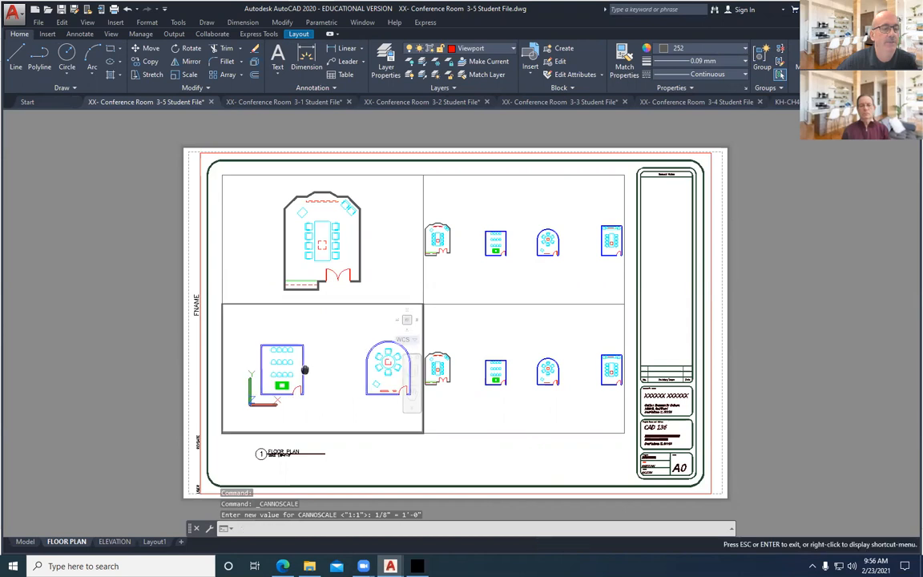
pyautogui.scroll(2, 336, 363)
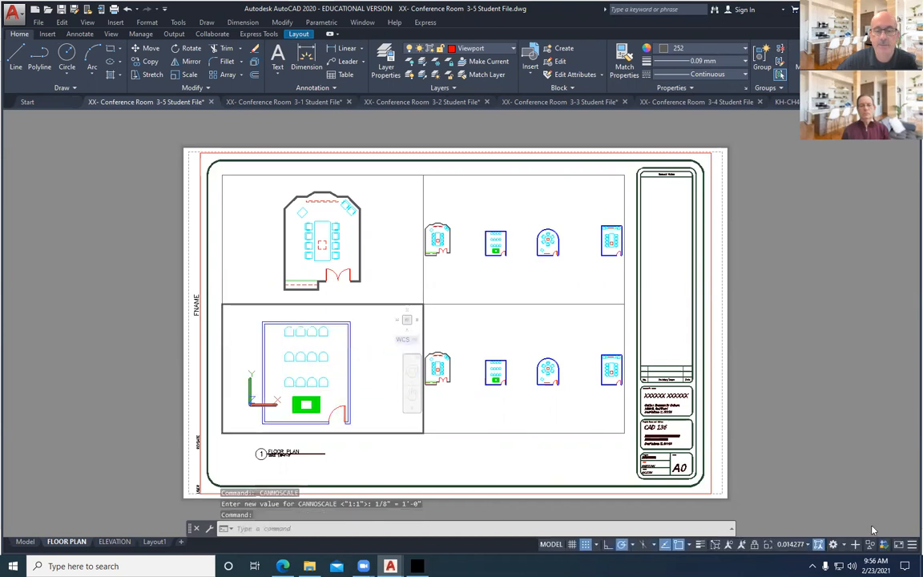
pyautogui.click(790, 545)
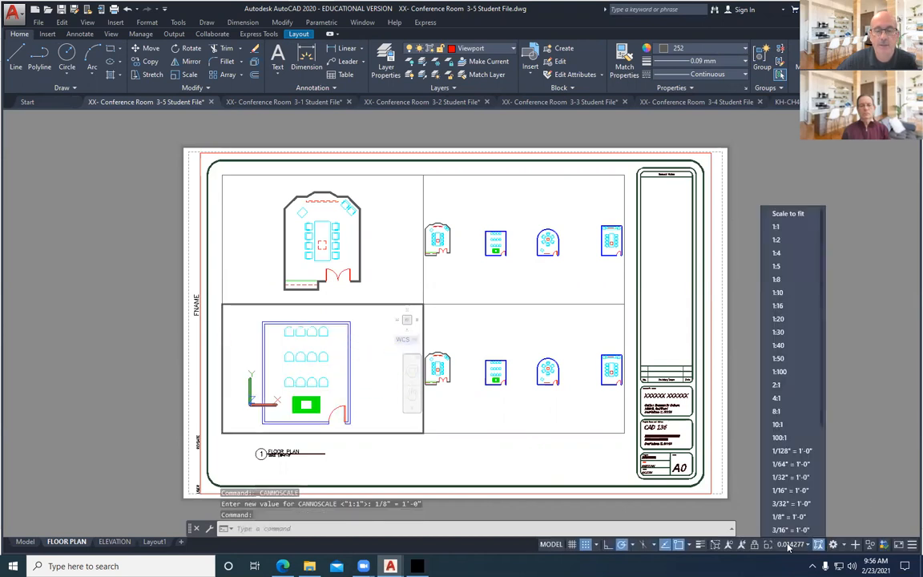
pyautogui.scroll(-1, 787, 501)
pyautogui.click(782, 491)
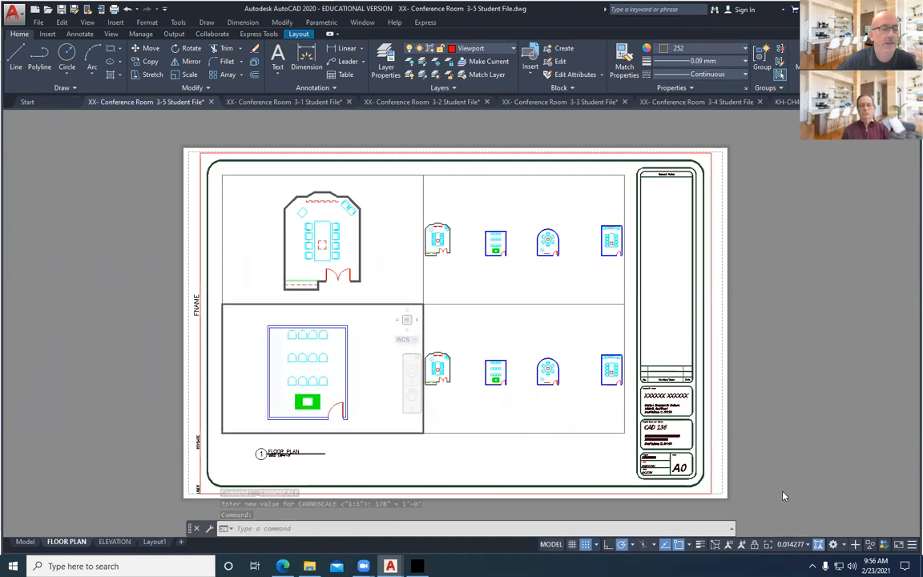
pyautogui.moveTo(314, 368); pyautogui.dragTo(318, 369, button='middle')
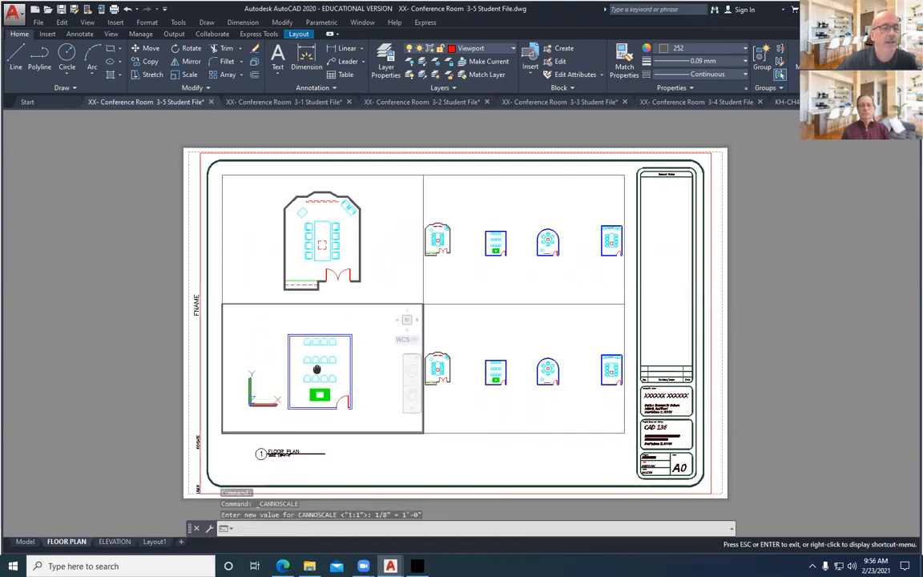
# Step: Center the arched room with the round table in the lower-right viewport and set its scale to 1/8" = 1'-0"
pyautogui.click(482, 341)
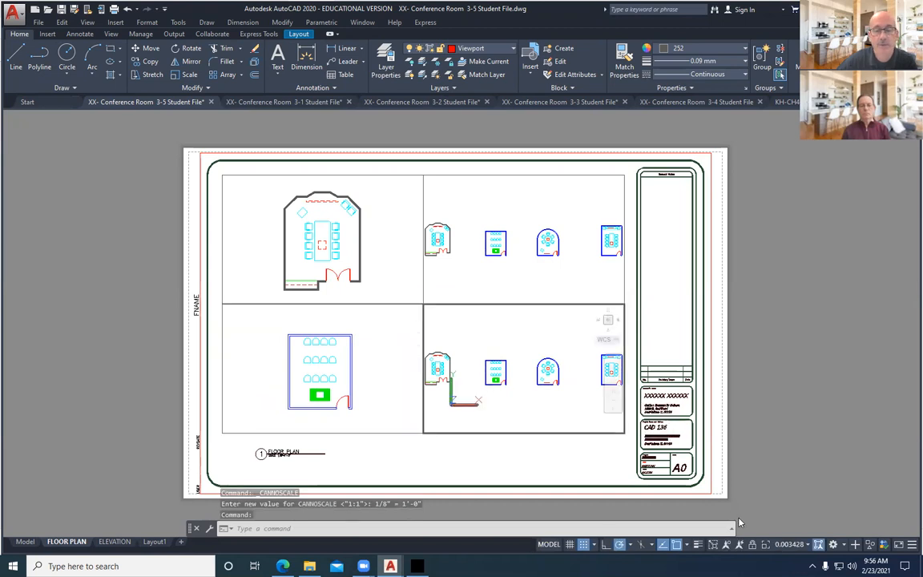
pyautogui.scroll(5, 540, 373)
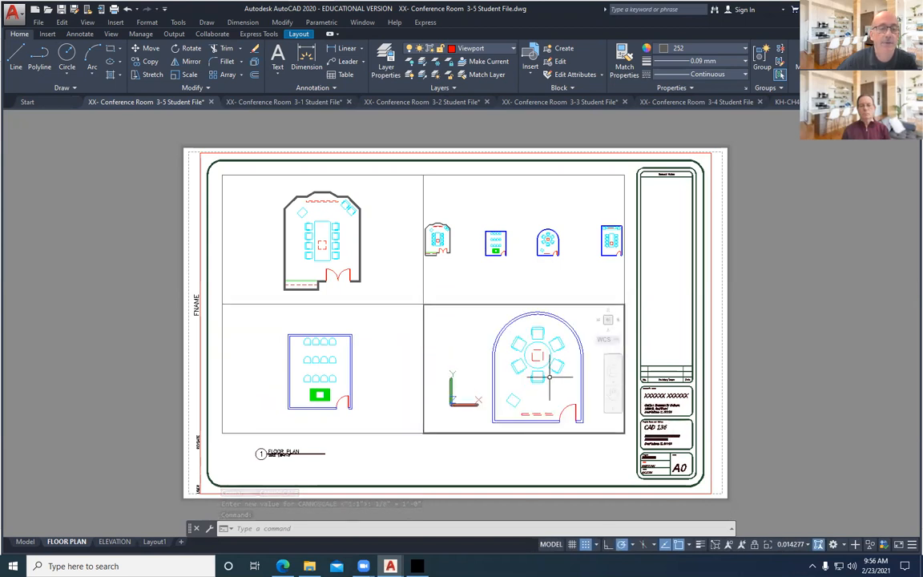
pyautogui.moveTo(557, 377); pyautogui.dragTo(541, 375, button='middle')
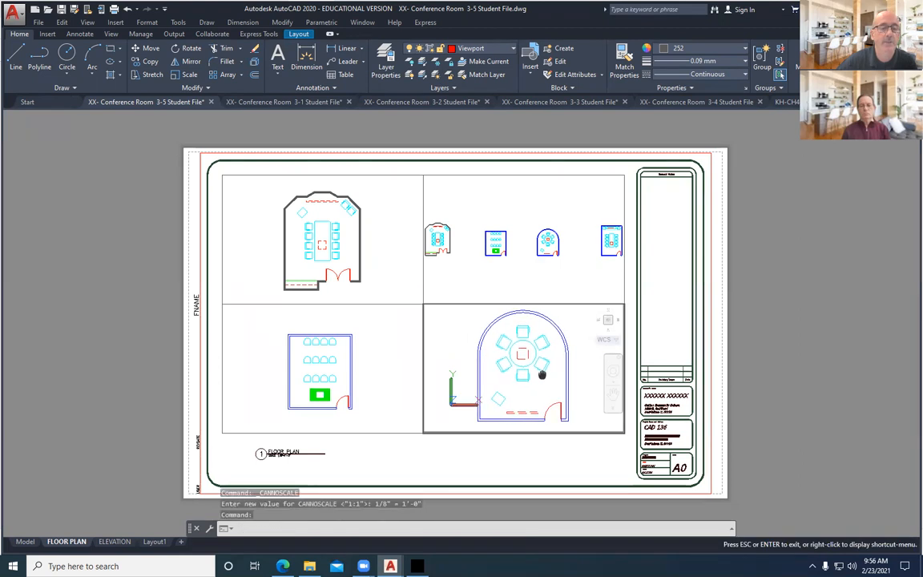
pyautogui.press('Escape')
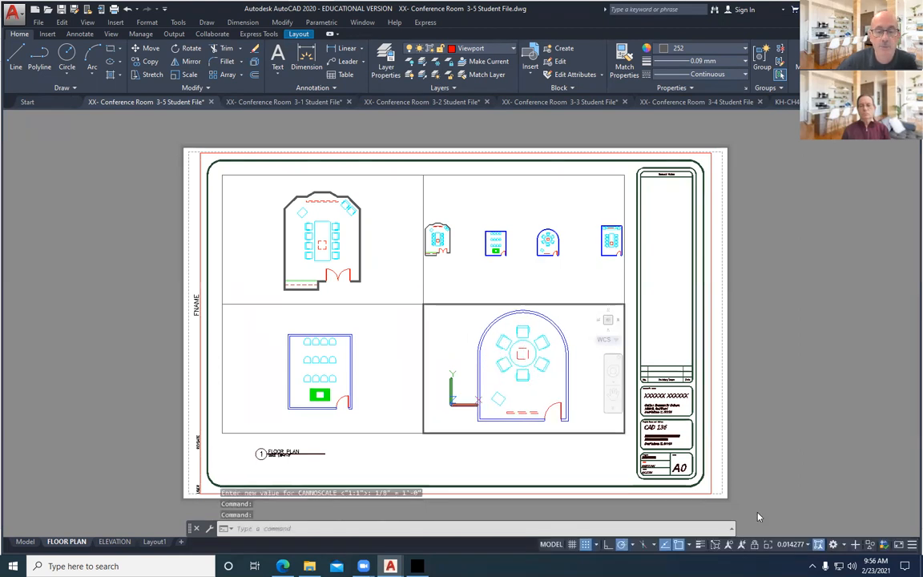
pyautogui.click(805, 544)
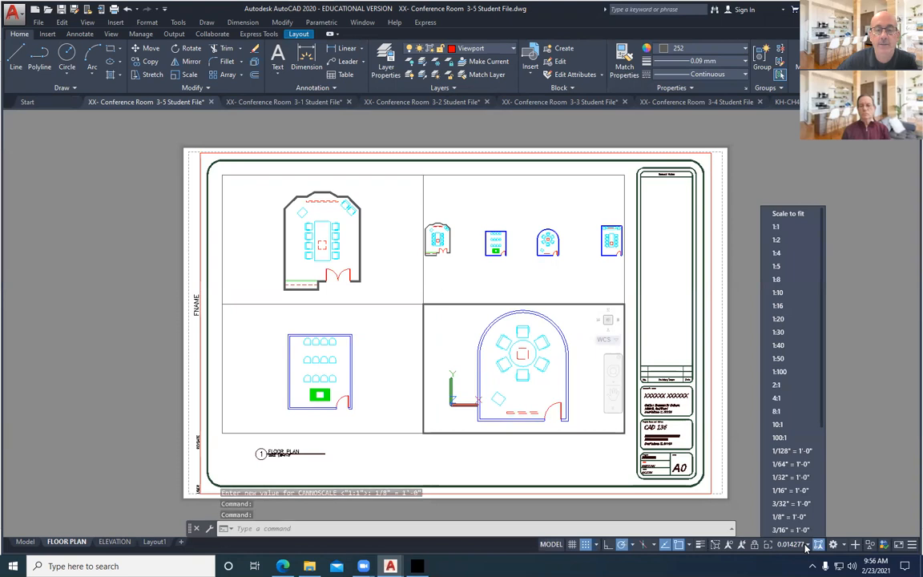
pyautogui.click(782, 490)
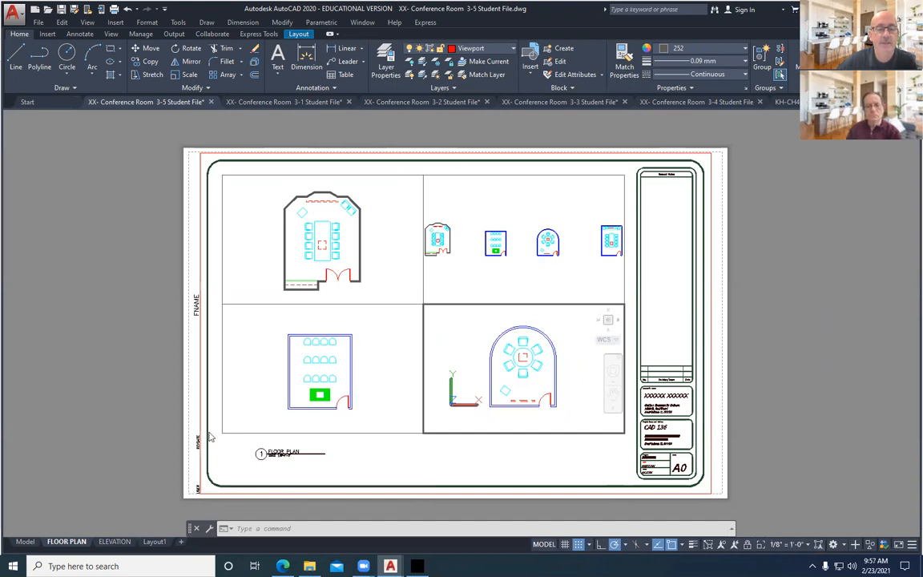
# Step: Center the rectangular room with the long table in the upper-right viewport and set its scale to 1/8" = 1'-0"
pyautogui.click(517, 274)
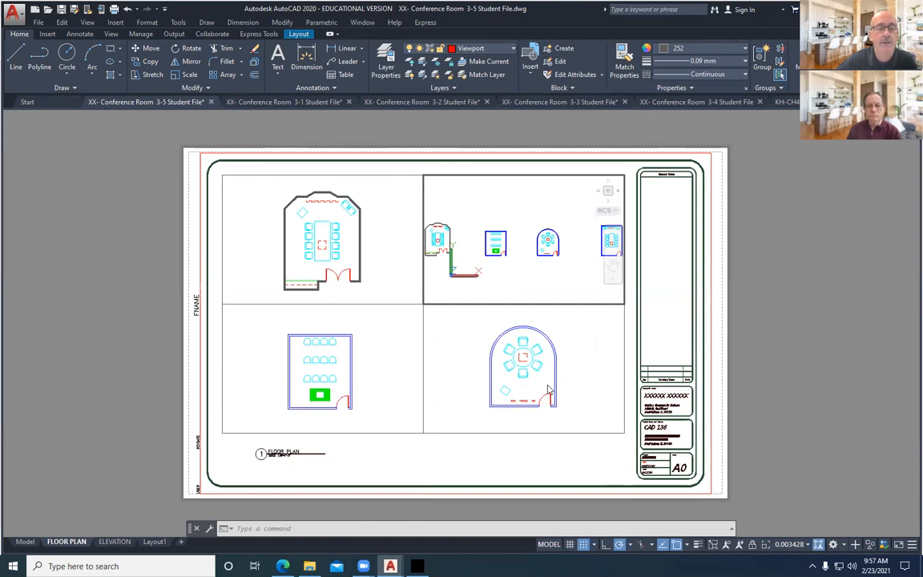
pyautogui.scroll(3, 532, 258)
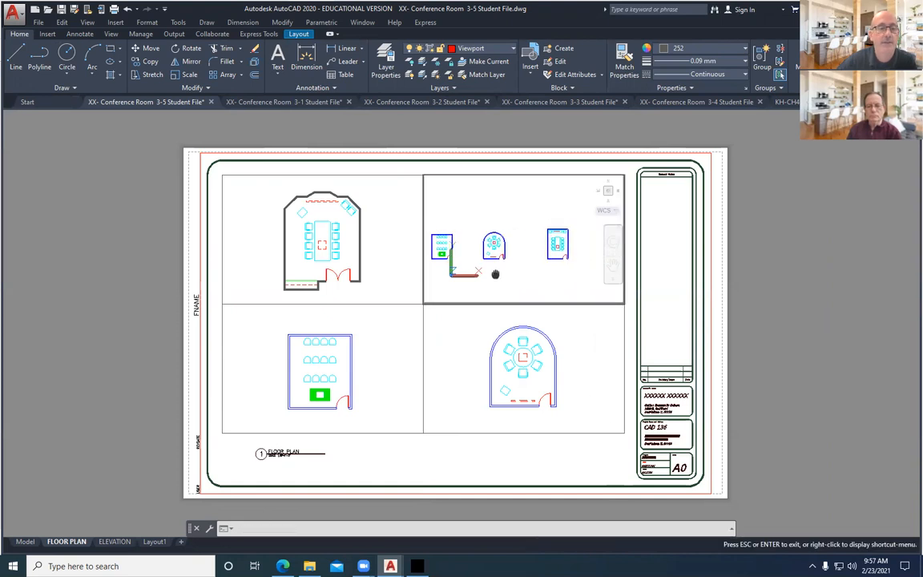
pyautogui.moveTo(531, 258); pyautogui.dragTo(485, 263, button='middle')
pyautogui.click(792, 543)
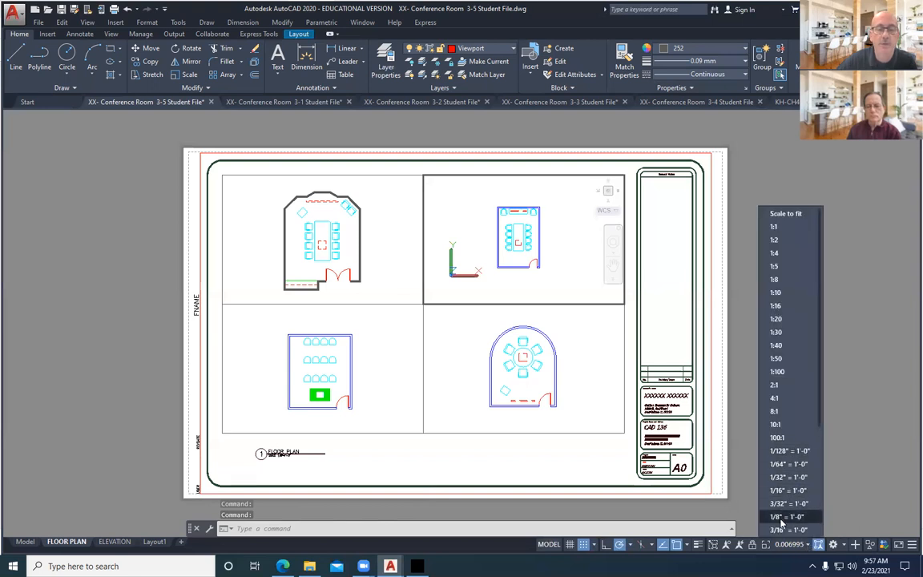
pyautogui.click(781, 519)
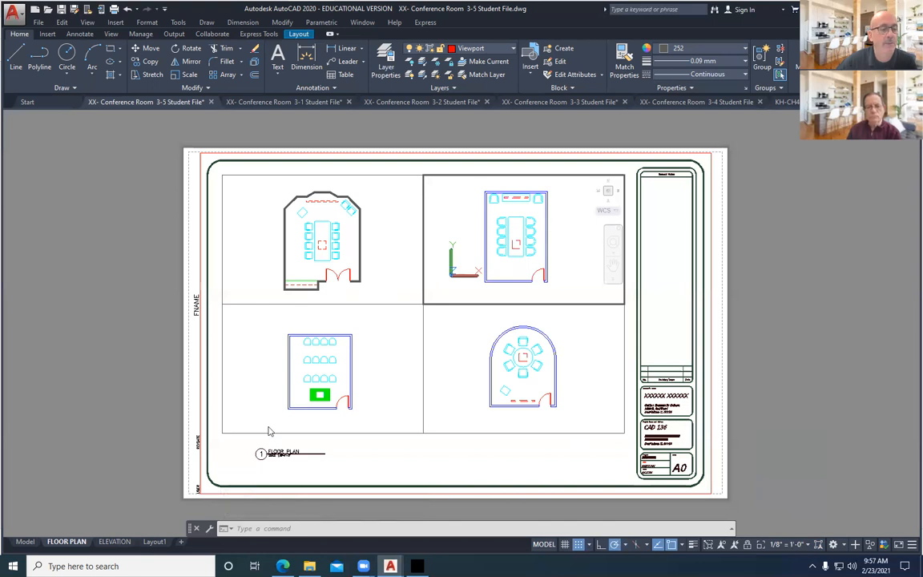
# Step: In paper space, copy the FLOOR PLAN title and its number bubble beneath the upper-left, upper-right and lower-right room plans
pyautogui.doubleClick(269, 432)
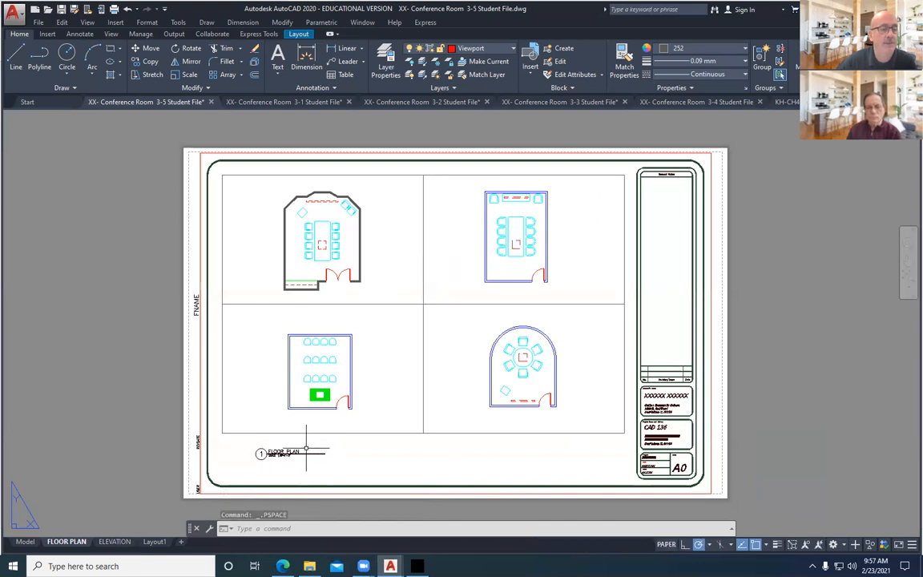
pyautogui.write('co')
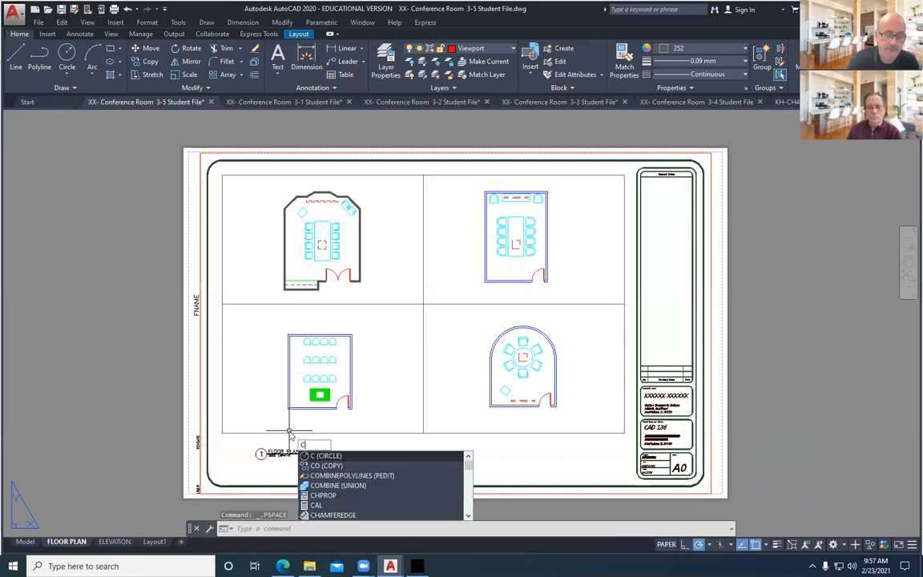
pyautogui.write('py')
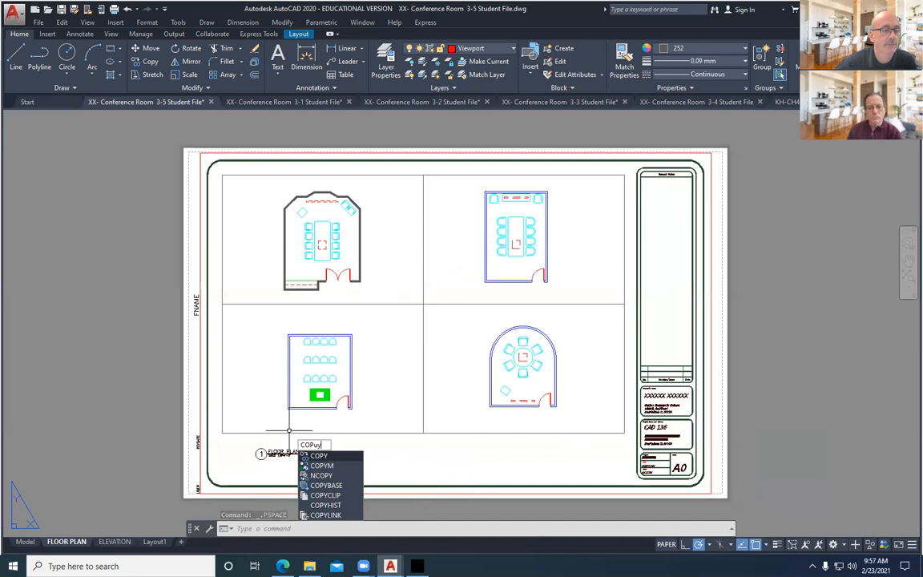
pyautogui.press('Return')
pyautogui.click(248, 440)
pyautogui.click(326, 464)
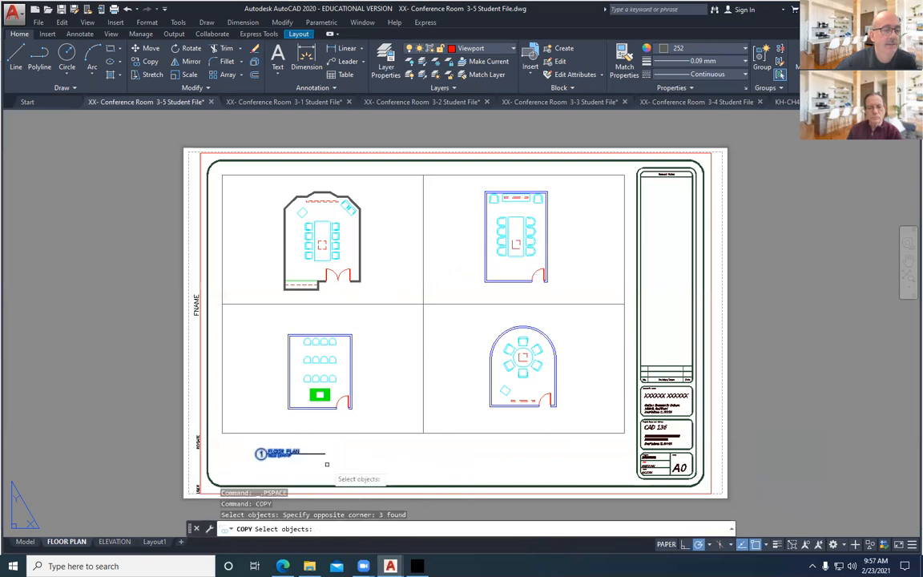
pyautogui.press('Return')
pyautogui.click(261, 453)
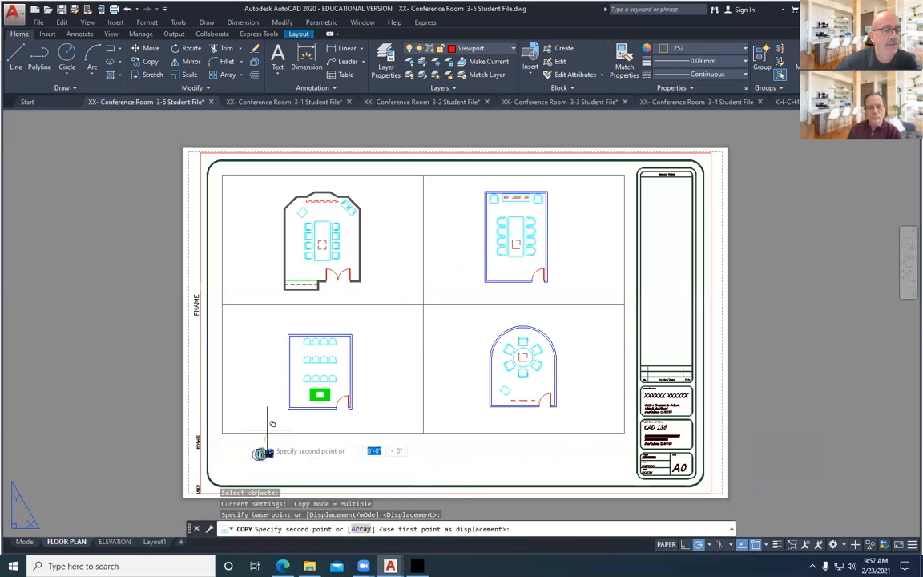
pyautogui.click(290, 314)
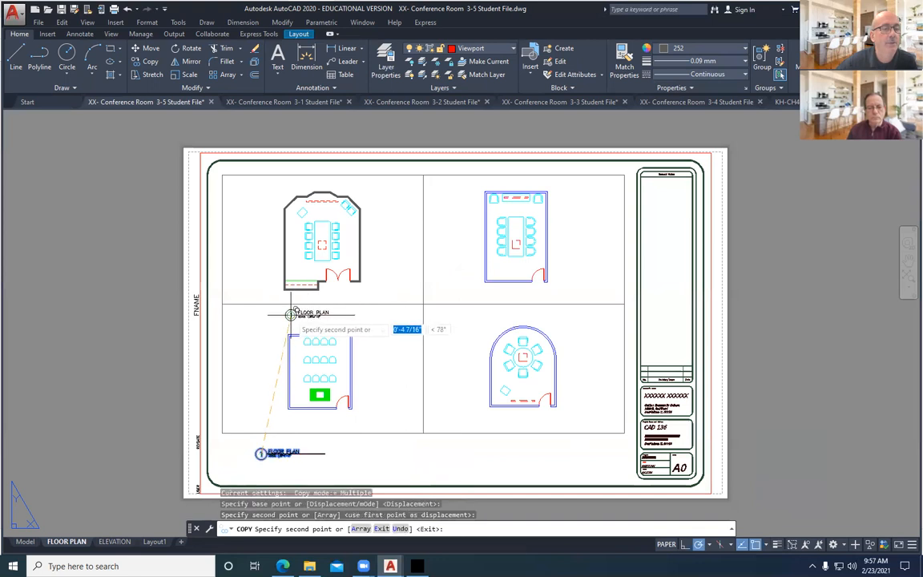
pyautogui.click(494, 315)
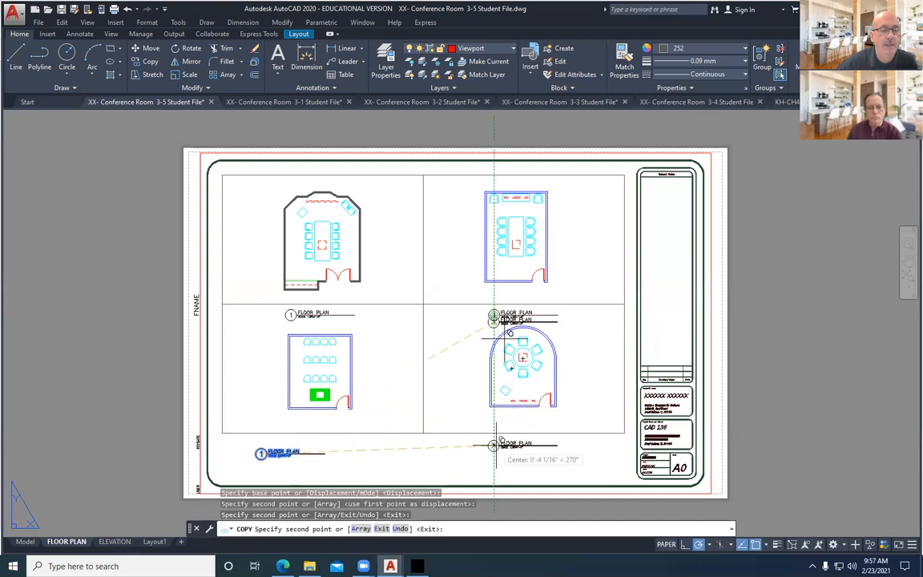
pyautogui.click(494, 445)
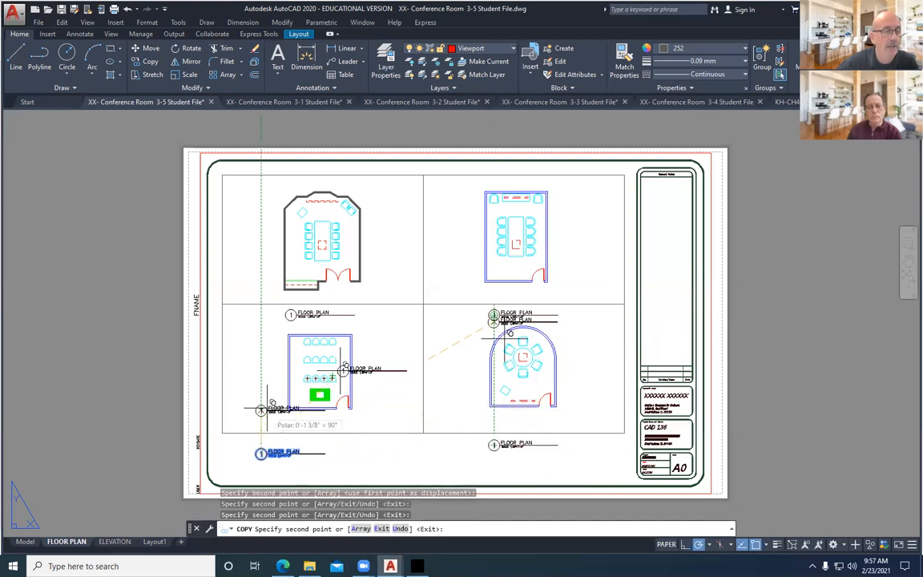
pyautogui.press('Escape')
pyautogui.press('Escape')
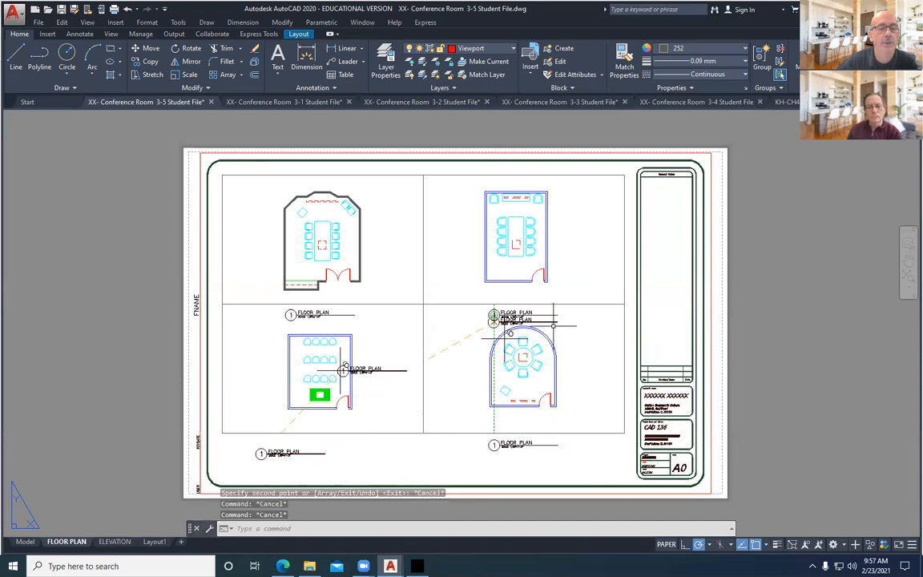
pyautogui.click(511, 333)
pyautogui.press('Escape')
pyautogui.click(553, 323)
pyautogui.scroll(5, 539, 308)
pyautogui.scroll(-5, 539, 311)
pyautogui.press('Escape')
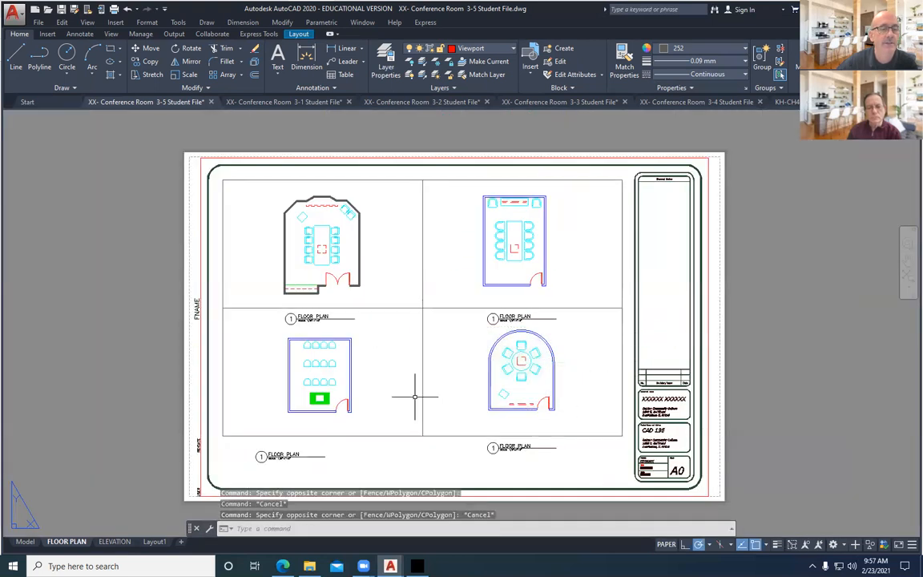
pyautogui.moveTo(318, 396); pyautogui.dragTo(378, 375, button='middle')
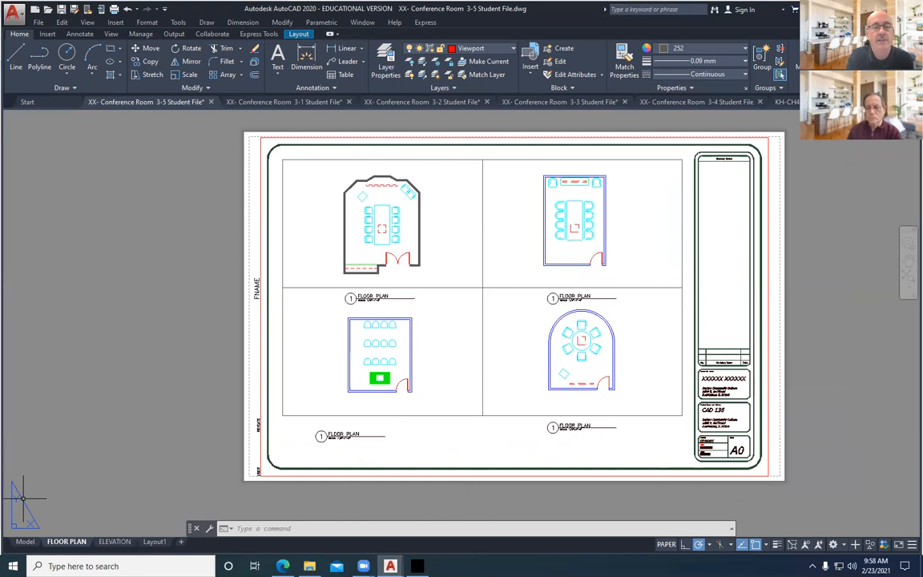
# Step: Activate the upper-left viewport and measure the room's width between its two side walls in model space
pyautogui.doubleClick(457, 207)
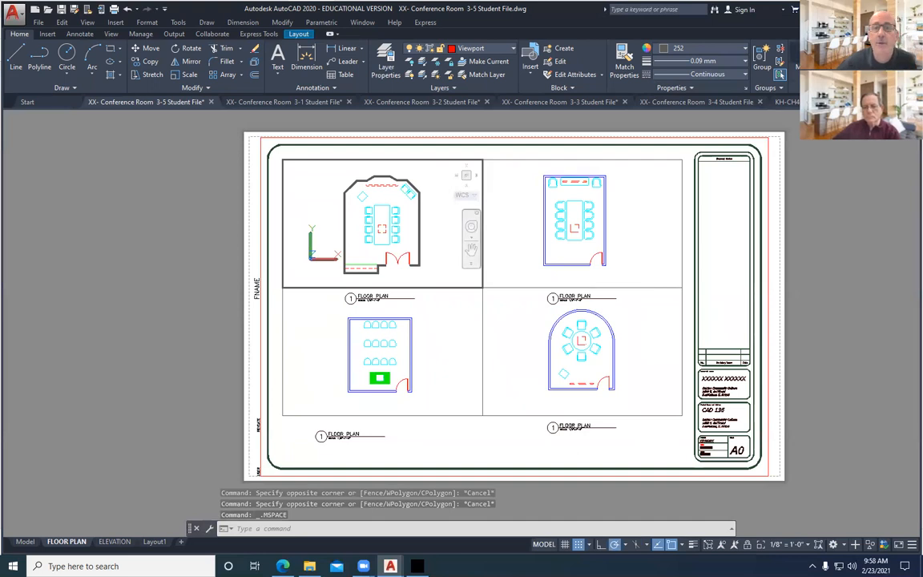
pyautogui.click(809, 72)
pyautogui.click(813, 114)
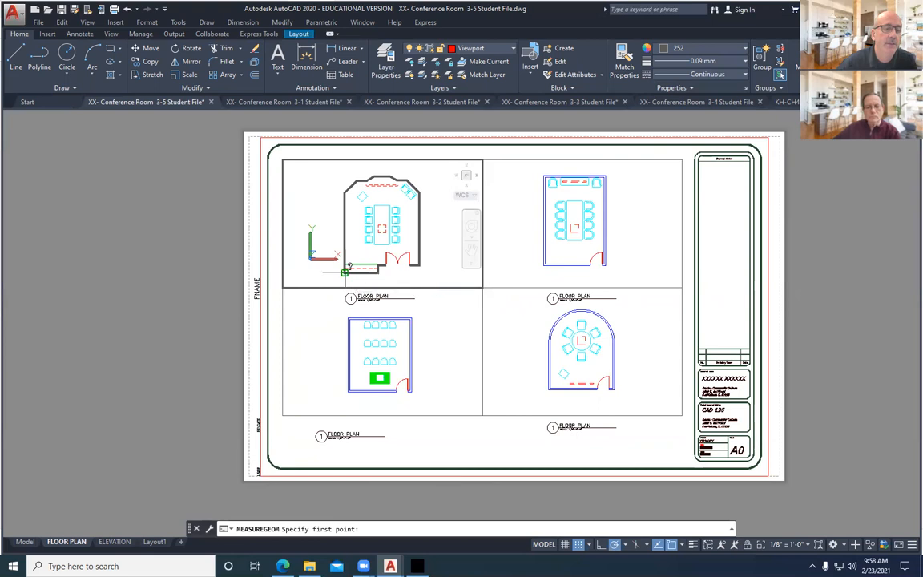
pyautogui.click(343, 191)
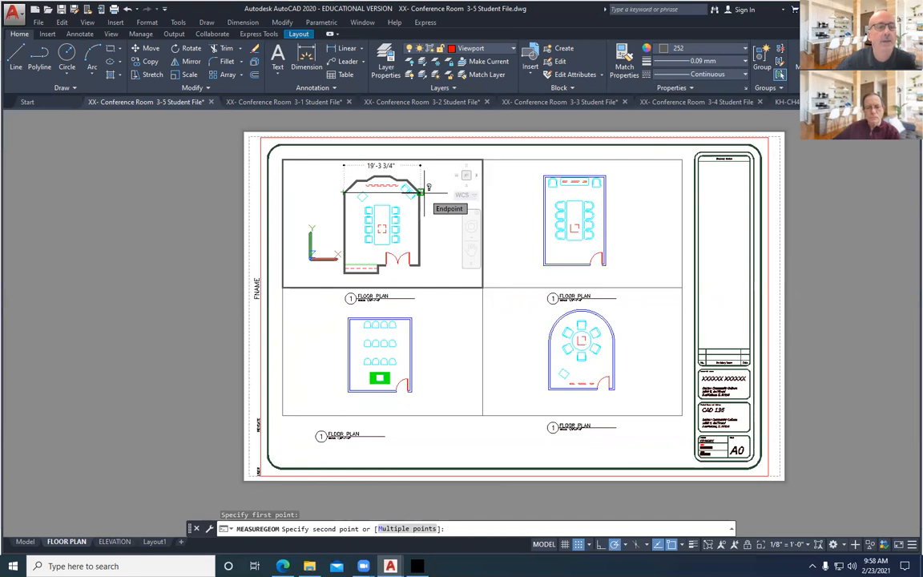
pyautogui.press('Escape')
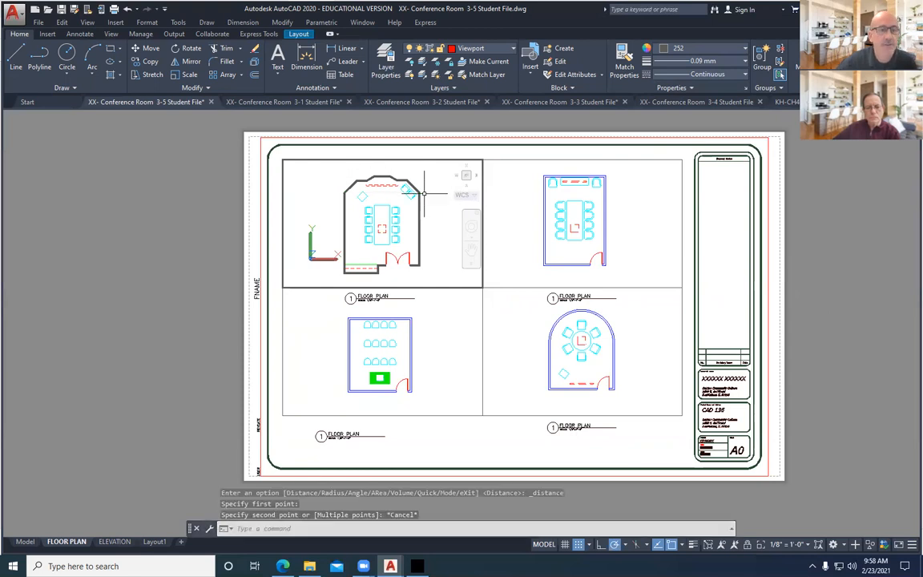
# Step: Return to paper space and try to measure a distance on the sheet from the border's upper-left corner
pyautogui.doubleClick(208, 296)
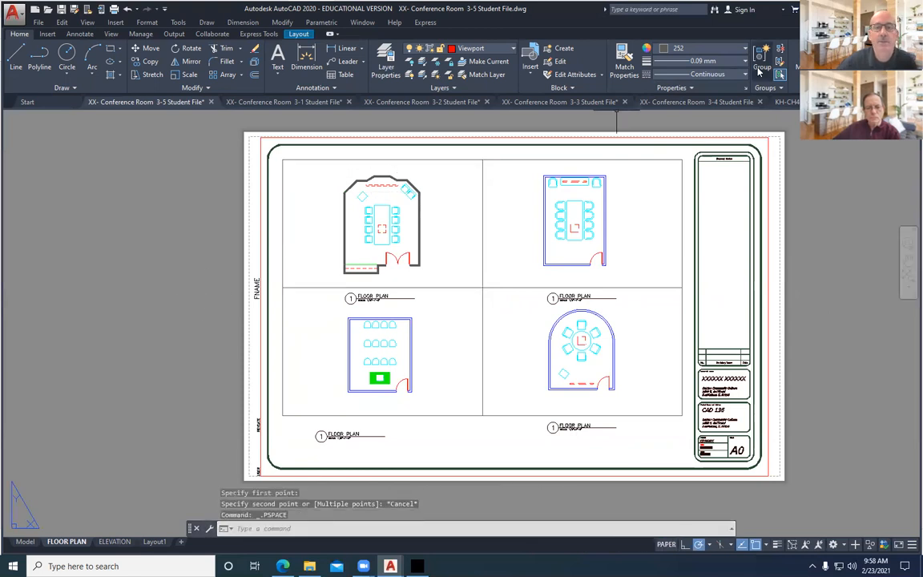
pyautogui.click(798, 78)
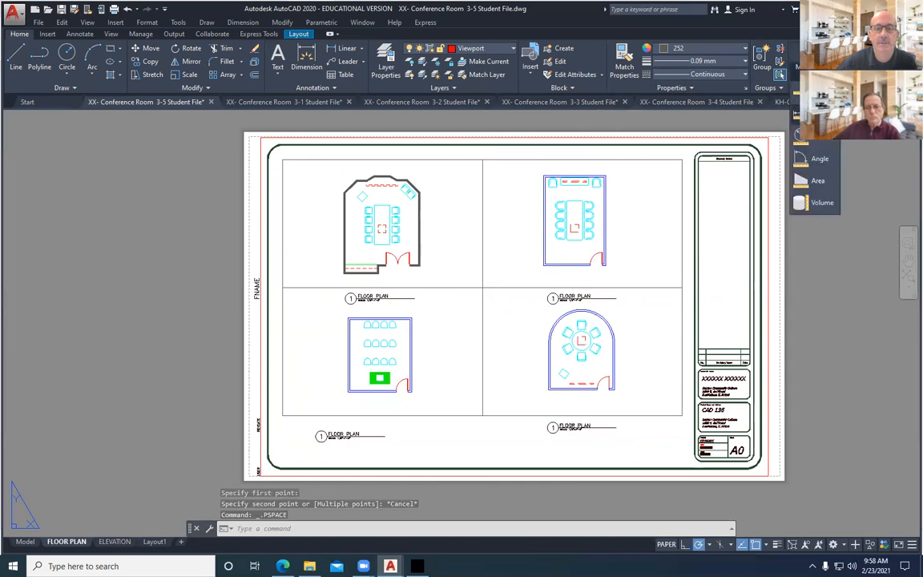
pyautogui.click(805, 115)
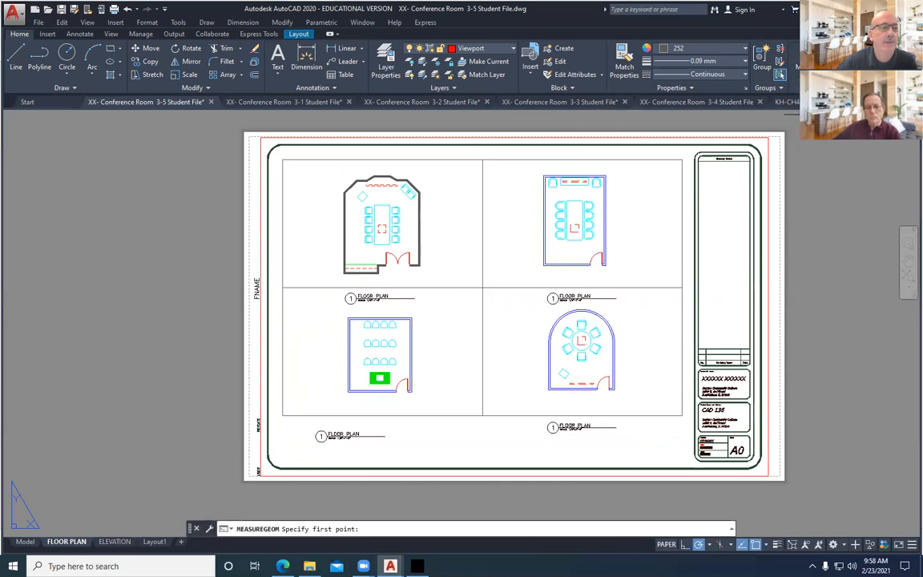
pyautogui.click(268, 157)
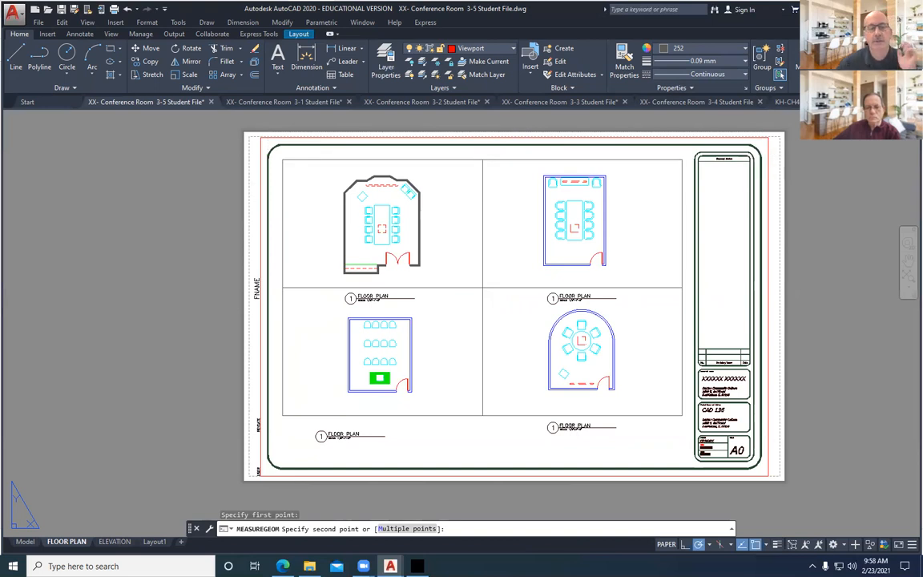
pyautogui.press('Escape')
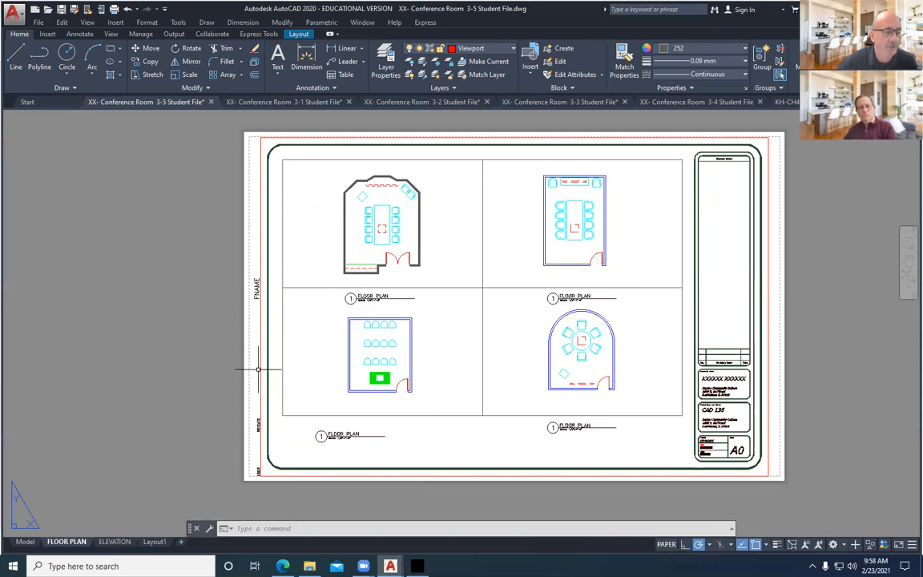
# Step: Switch to the textbook PDF in the browser and read from Figure 5-25 through Exercise 5-5 to the chapter test questions
pyautogui.click(283, 566)
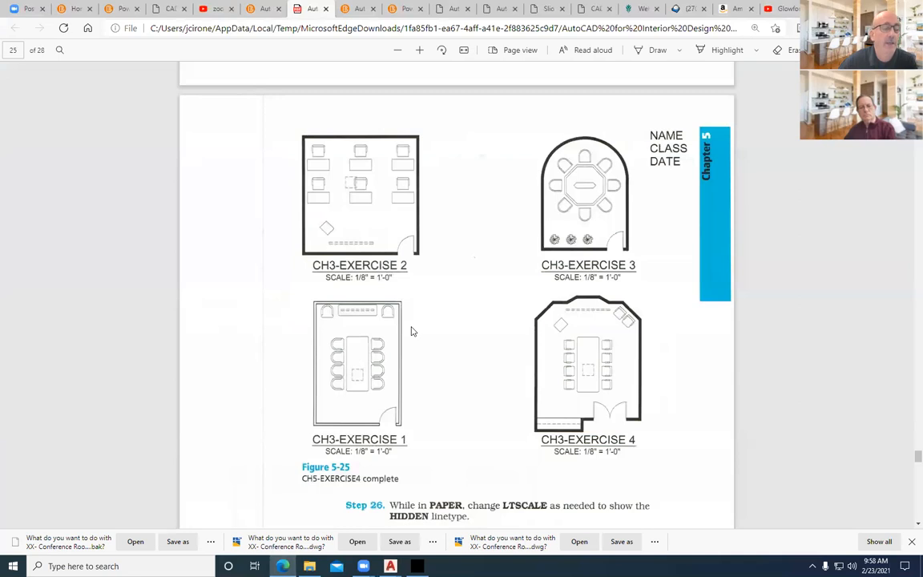
pyautogui.scroll(-5, 412, 331)
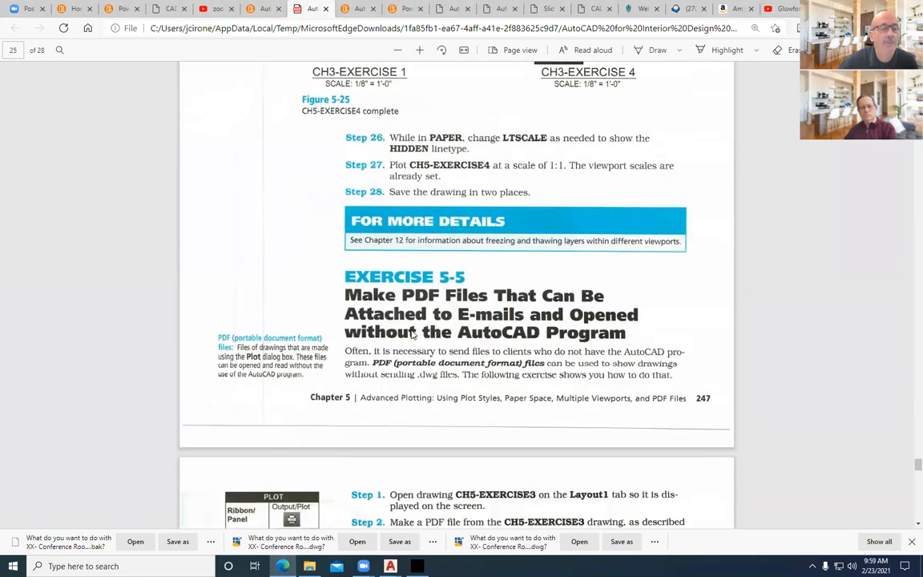
pyautogui.scroll(-3, 412, 335)
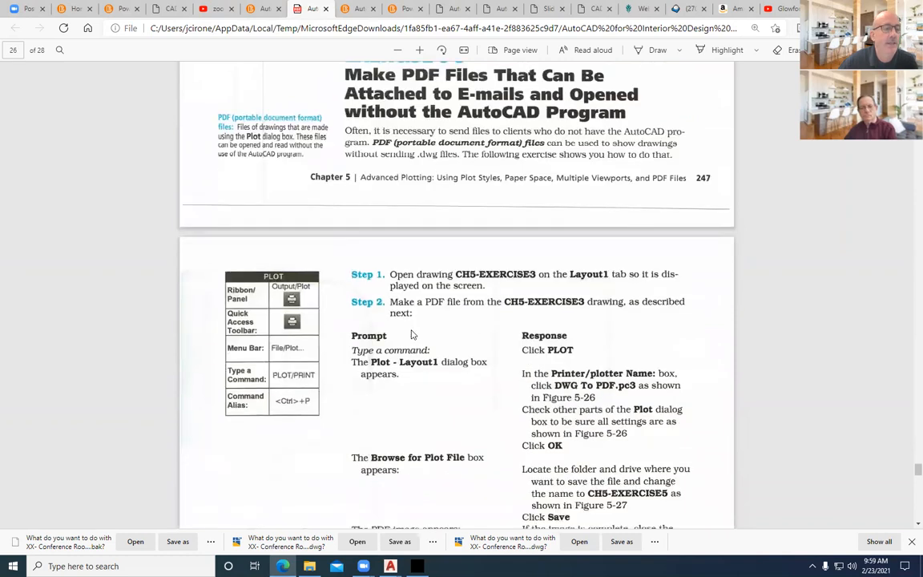
pyautogui.scroll(-7, 412, 335)
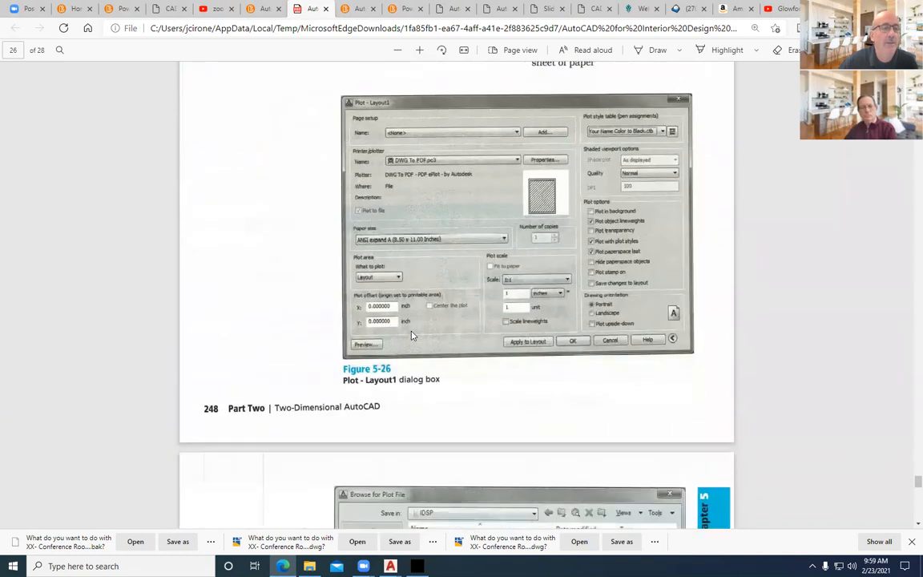
pyautogui.scroll(-4, 412, 335)
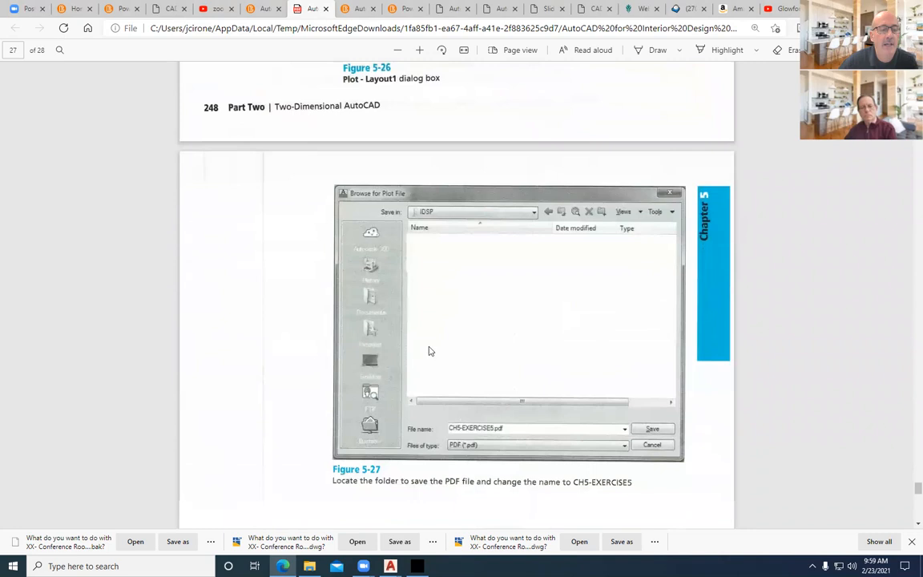
pyautogui.scroll(-13, 429, 351)
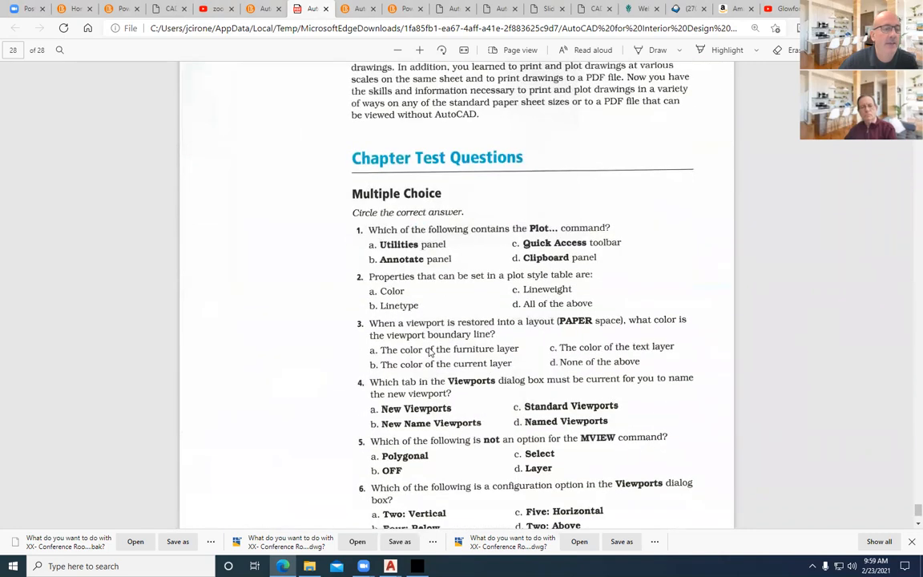
pyautogui.scroll(-2, 427, 355)
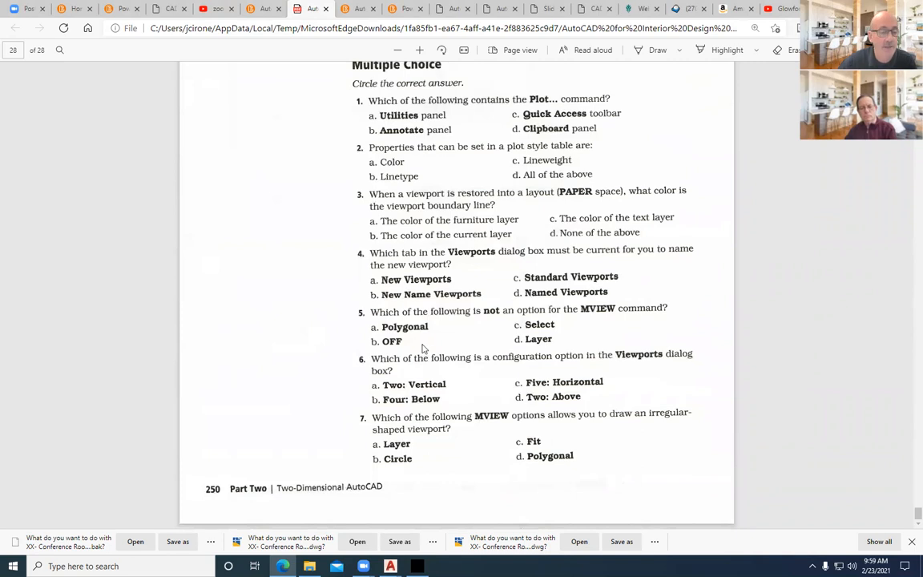
# Step: Switch back to the Conference Room 3-5 drawing in AutoCAD, activate the upper-left viewport and examine the list of layers
pyautogui.moveTo(391, 566)
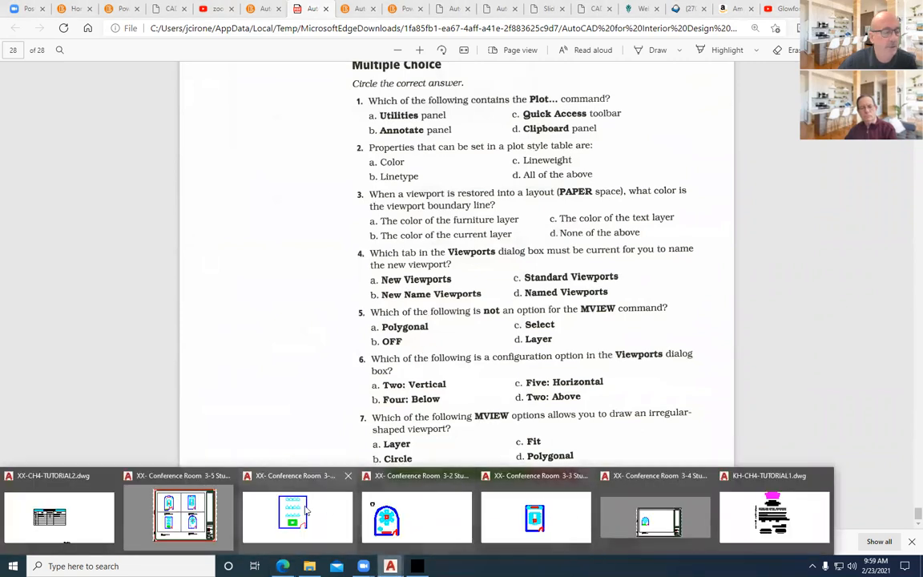
pyautogui.click(161, 513)
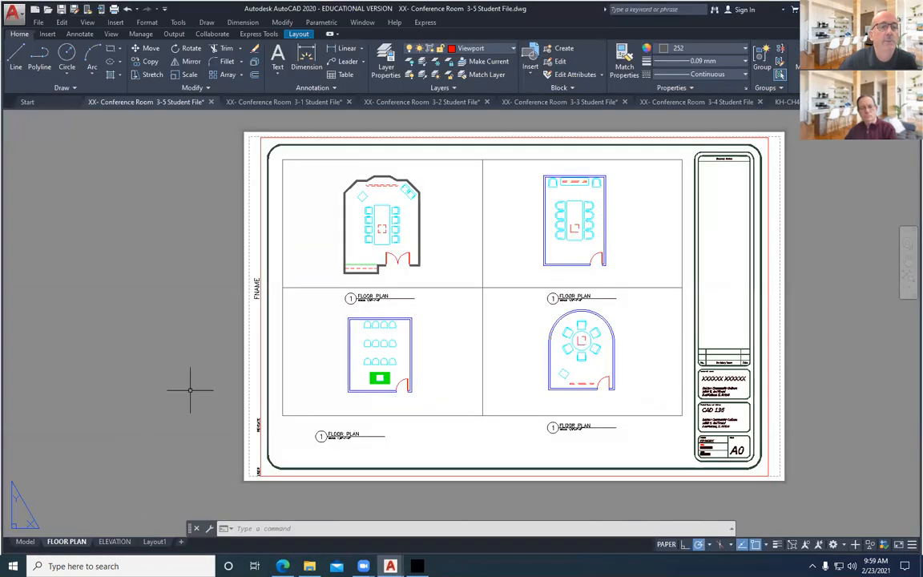
pyautogui.doubleClick(451, 223)
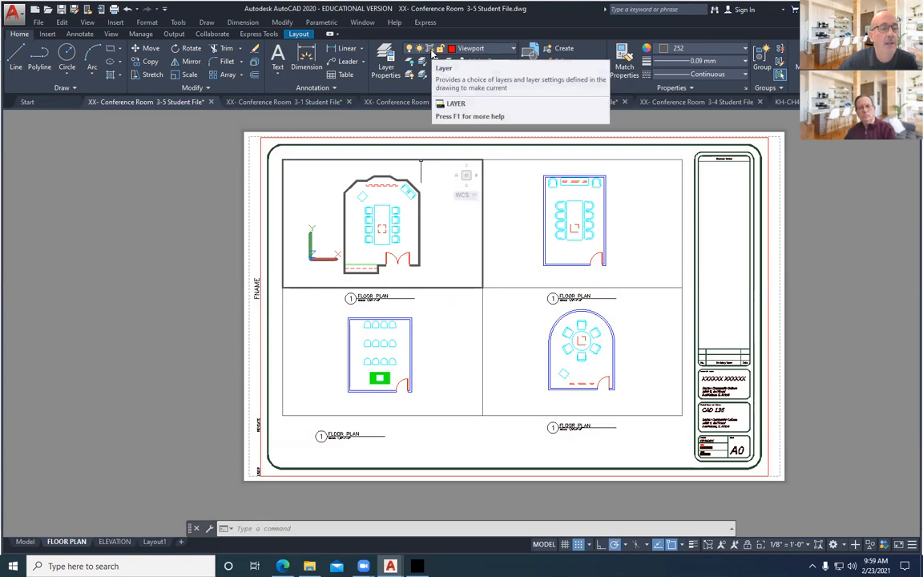
pyautogui.click(512, 50)
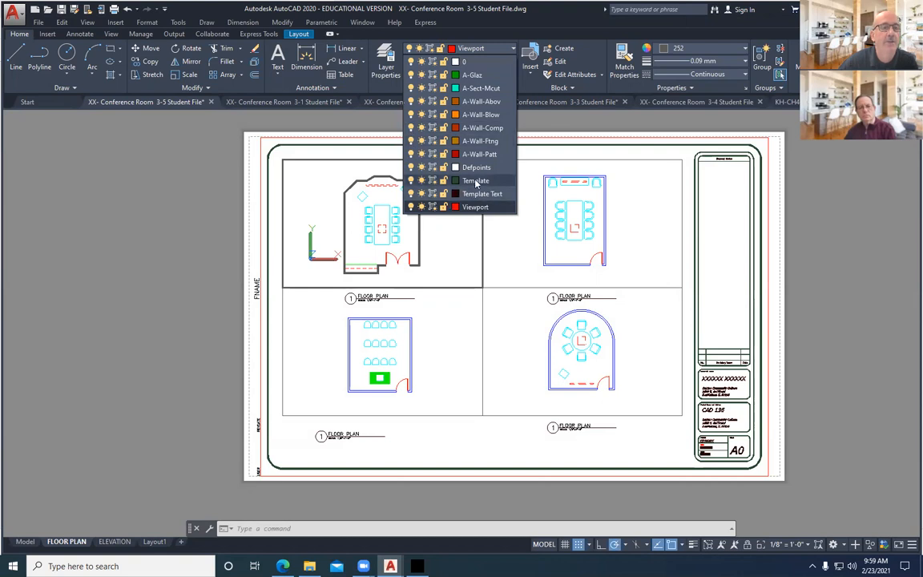
# Step: Check the layer of a chair beside the upper-left room's table, and look through the layer list again
pyautogui.click(321, 210)
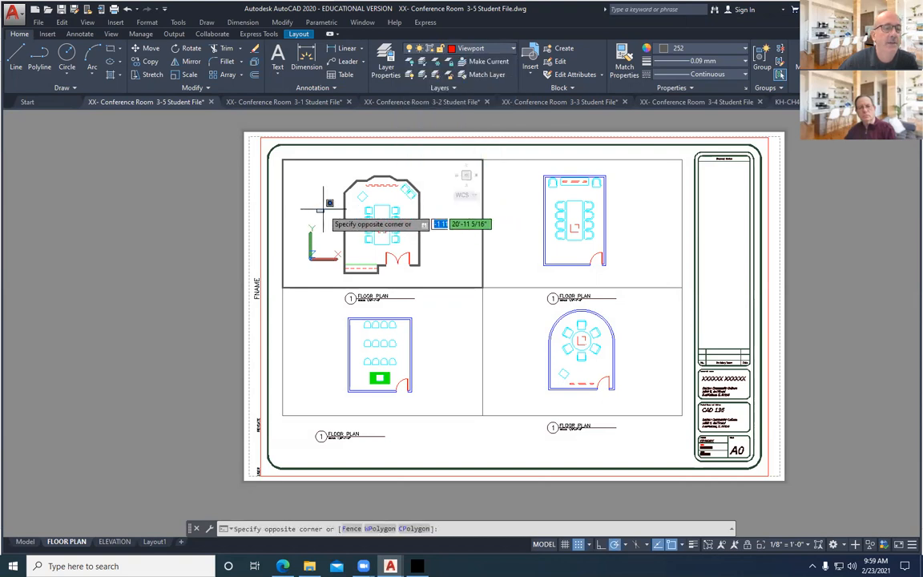
pyautogui.click(330, 202)
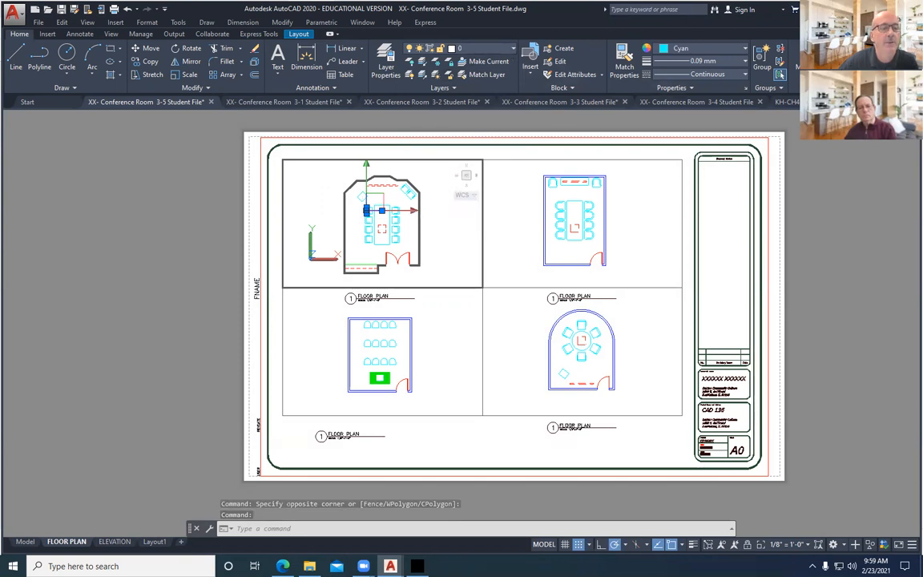
pyautogui.press('Escape')
pyautogui.press('Escape')
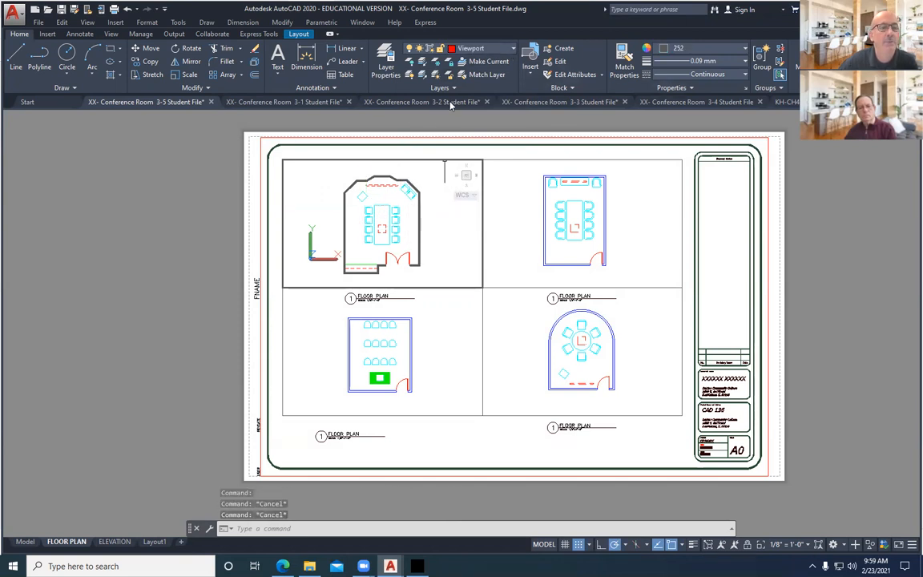
pyautogui.click(494, 50)
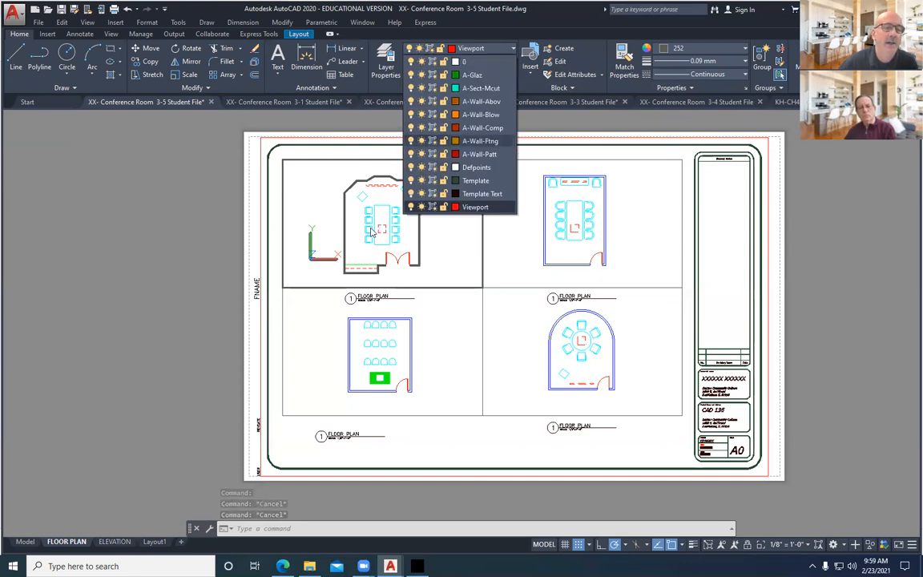
# Step: Freeze layer 0 in the upper-left viewport only, and thaw it again
pyautogui.click(433, 64)
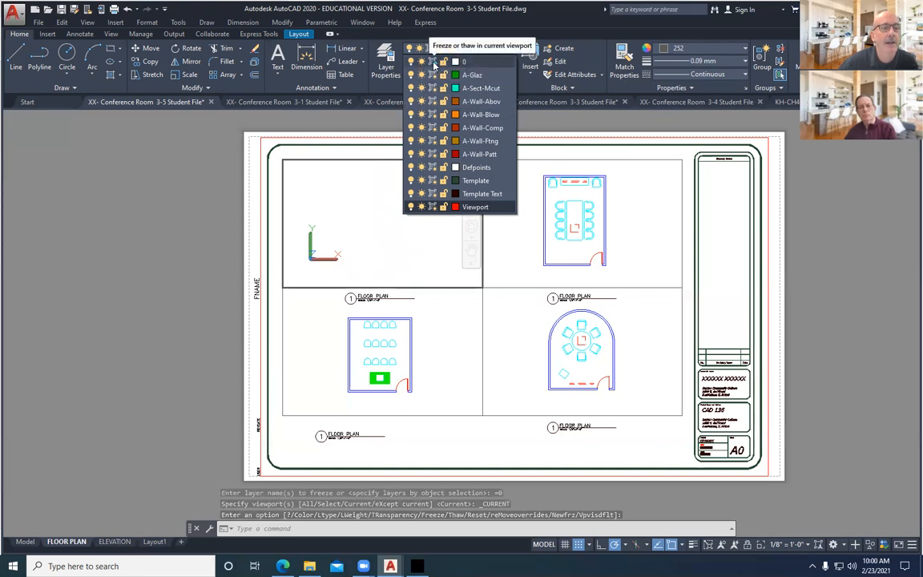
pyautogui.click(433, 64)
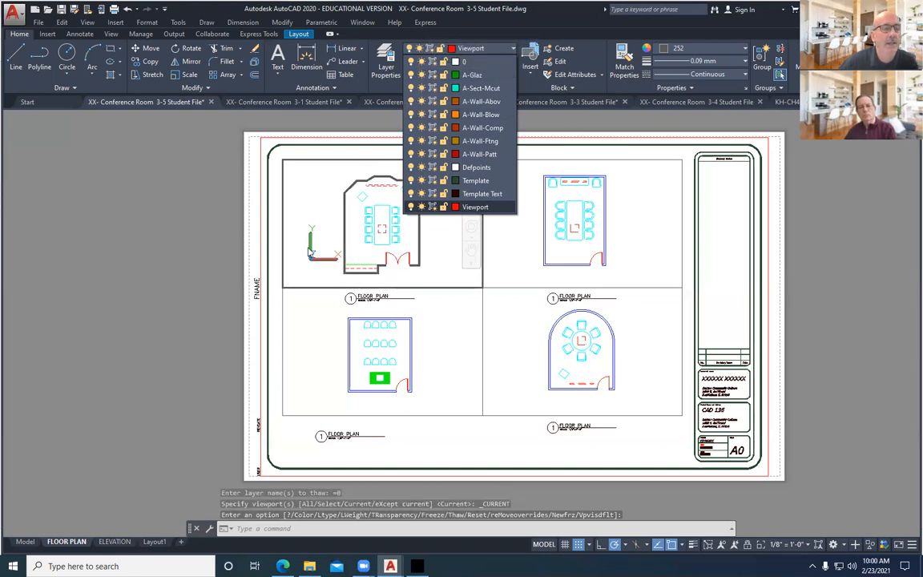
# Step: Move the conference table and its surrounding chairs in the upper-left room to the A-Sect-Mcut layer
pyautogui.click(404, 203)
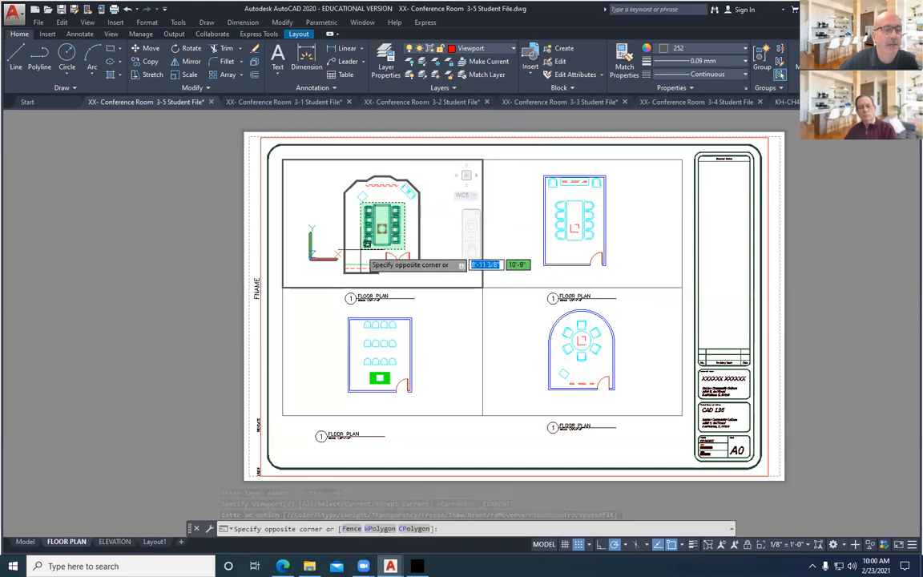
pyautogui.click(365, 242)
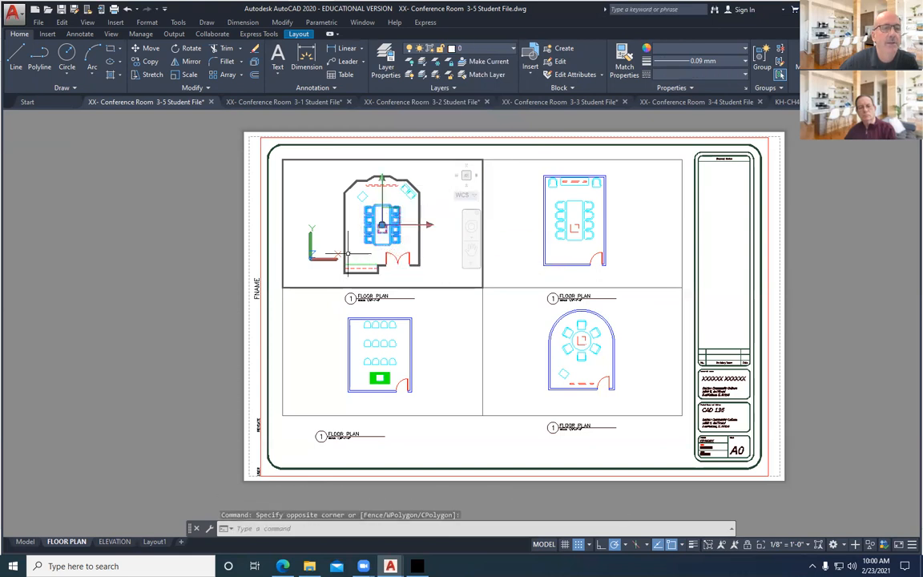
pyautogui.click(498, 50)
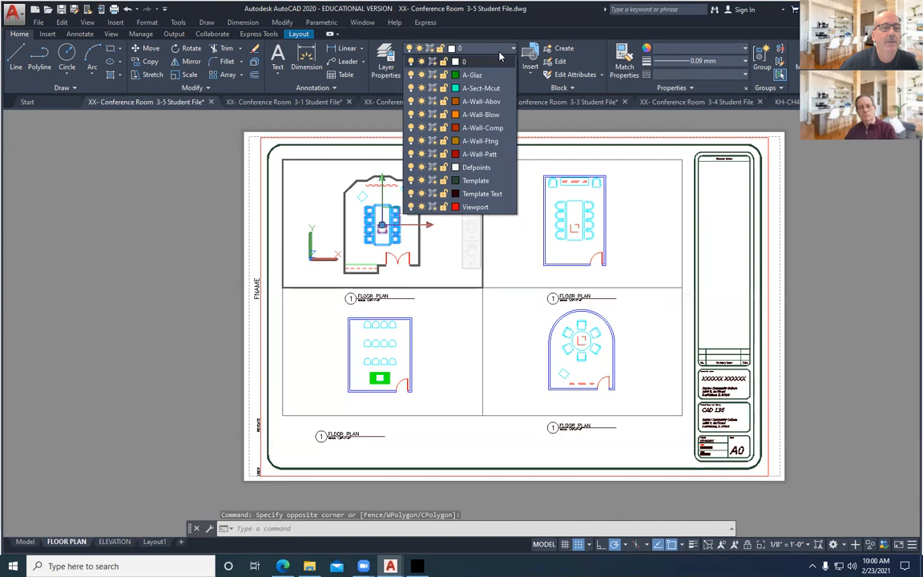
pyautogui.click(479, 90)
pyautogui.press('Escape')
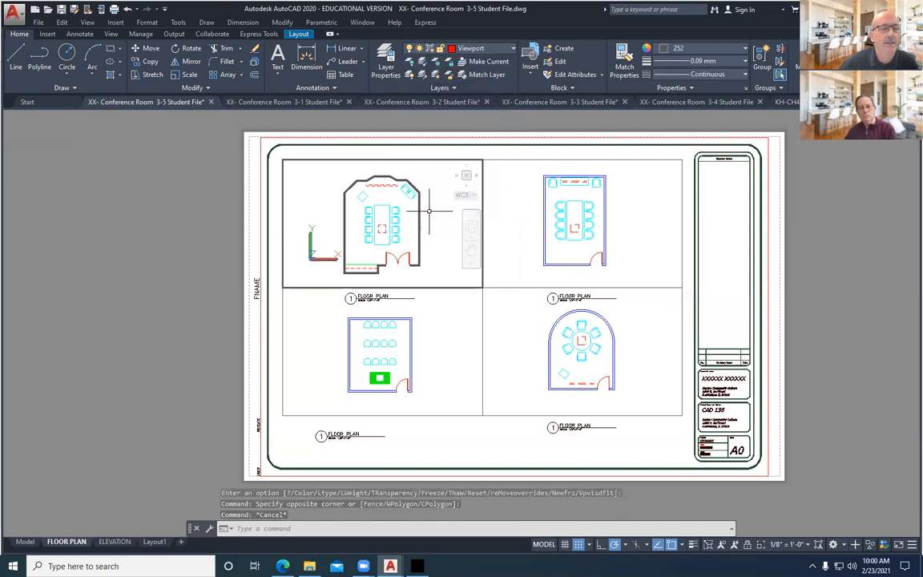
# Step: Freeze the A-Sect-Mcut layer in the upper-left viewport only
pyautogui.click(504, 50)
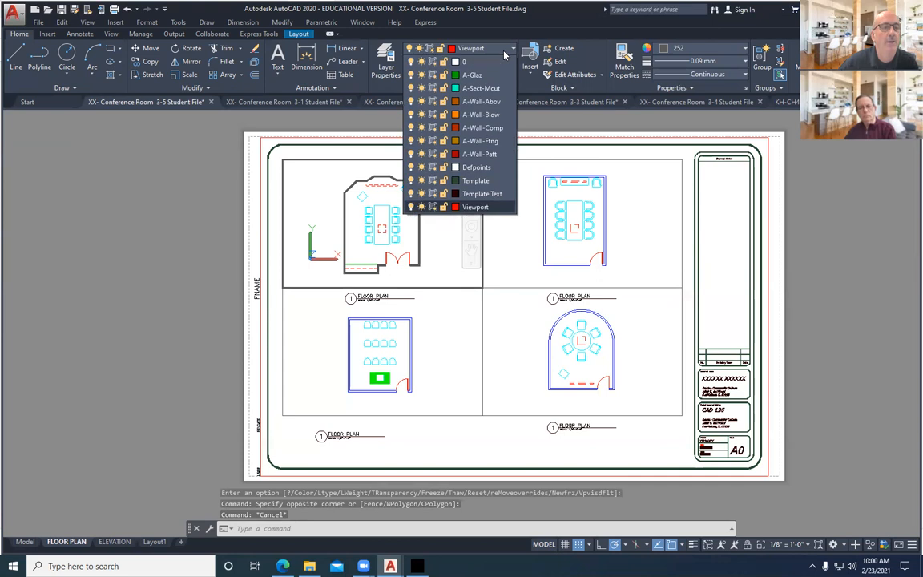
pyautogui.click(433, 91)
pyautogui.click(313, 198)
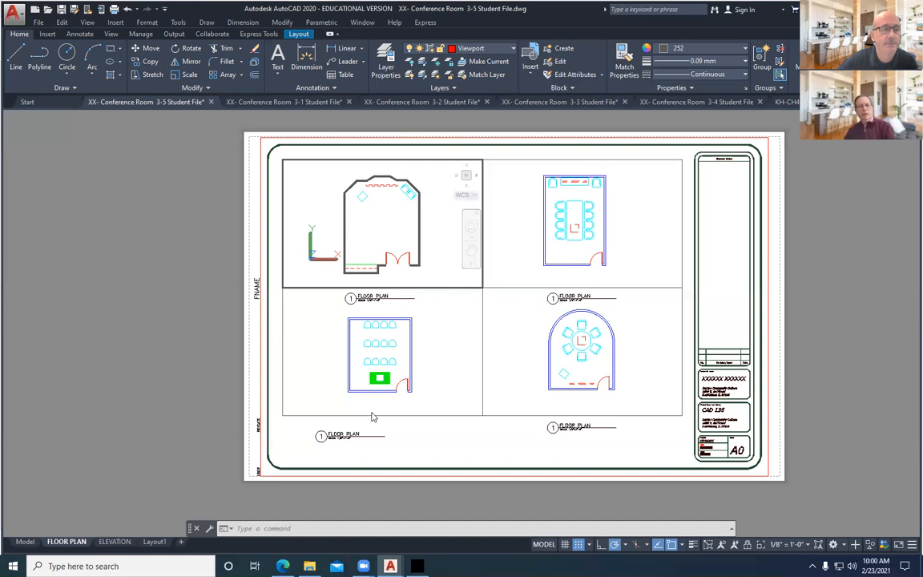
# Step: Open the Layer Properties Manager, enlarge its palette and widen the VP Freeze, Lock and Plot columns
pyautogui.click(386, 71)
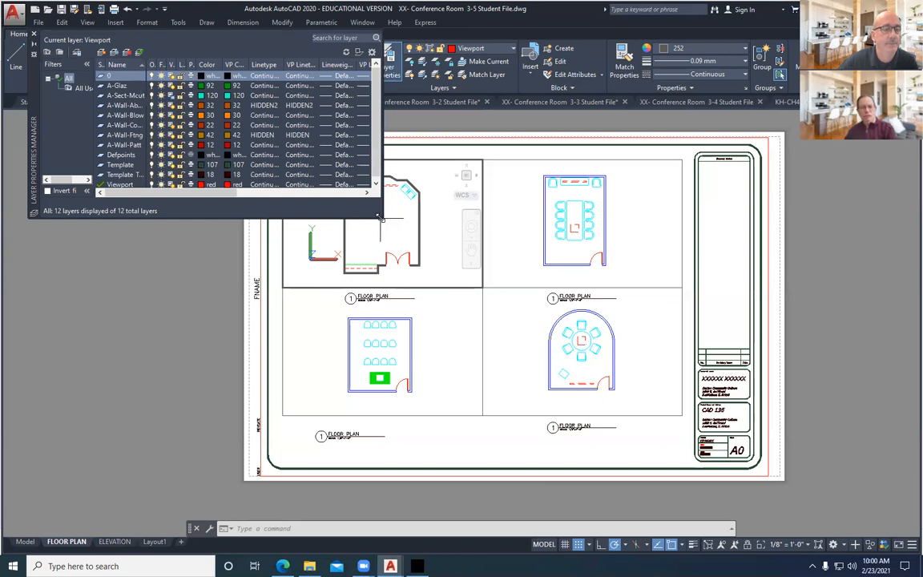
pyautogui.moveTo(380, 217); pyautogui.dragTo(559, 345)
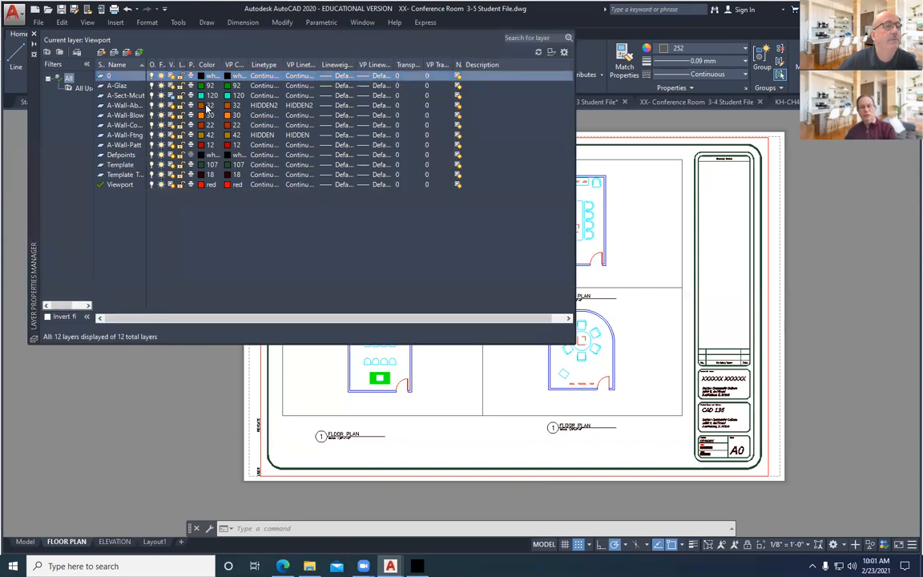
pyautogui.moveTo(176, 65); pyautogui.dragTo(245, 64)
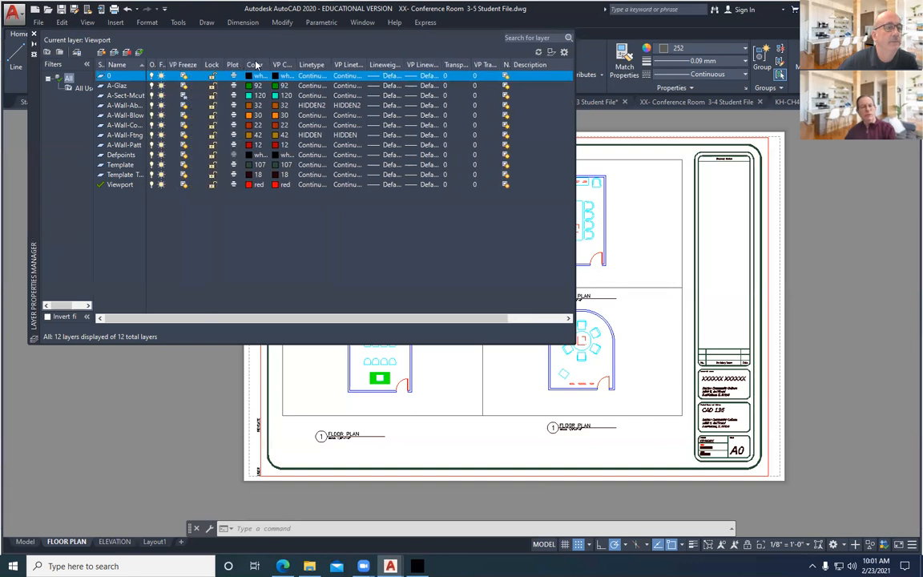
# Step: Fit the Color, Linetype and Lineweight columns, their VP counterparts and the Transparency column to their full headings
pyautogui.doubleClick(268, 64)
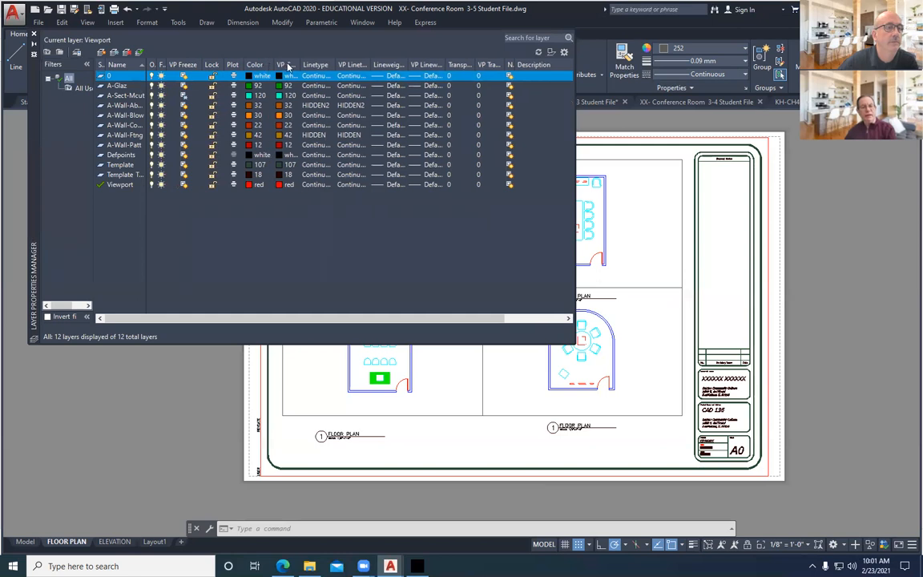
pyautogui.doubleClick(300, 64)
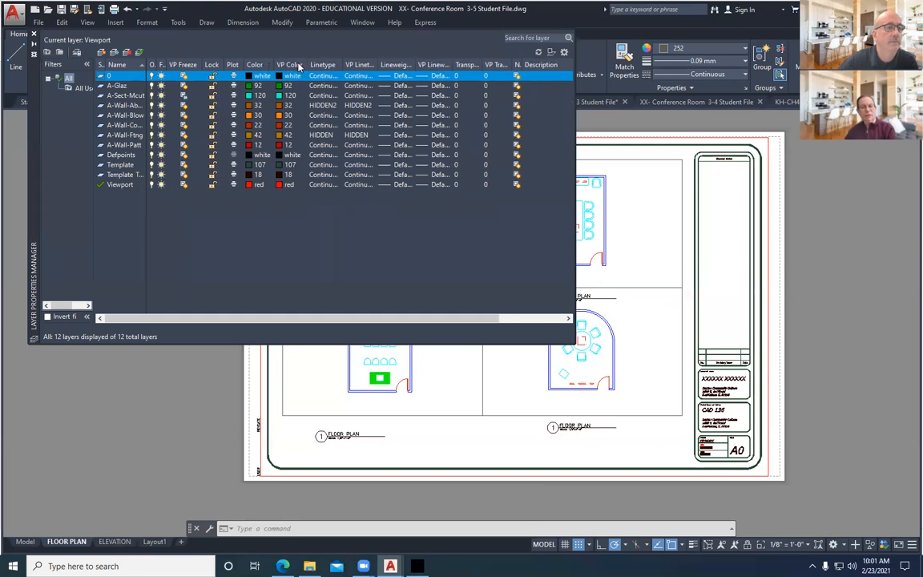
pyautogui.doubleClick(343, 63)
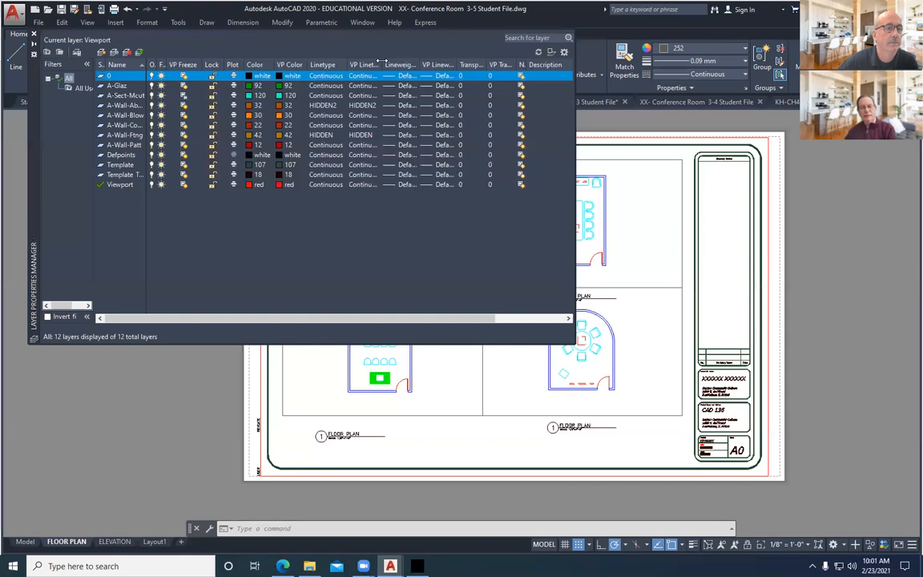
pyautogui.doubleClick(383, 63)
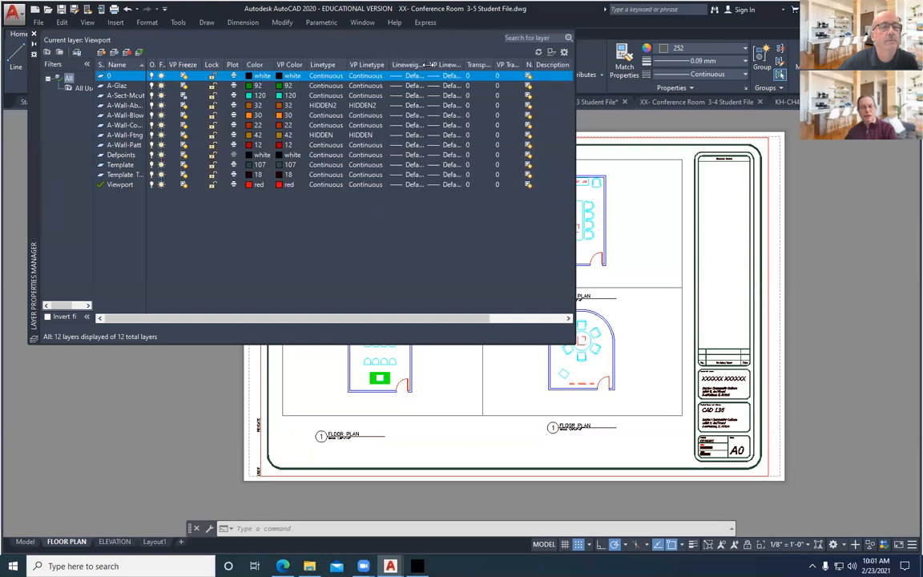
pyautogui.doubleClick(427, 64)
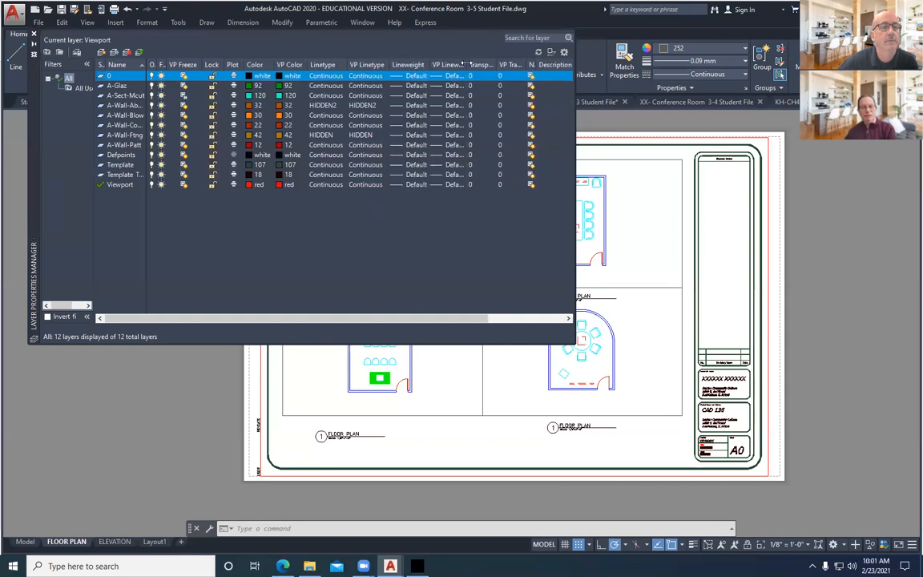
pyautogui.doubleClick(465, 64)
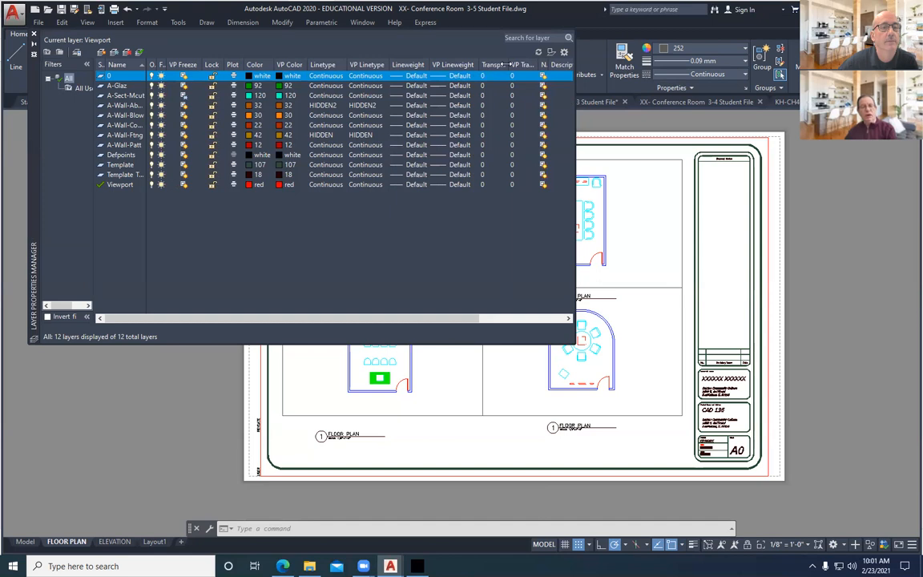
pyautogui.doubleClick(502, 64)
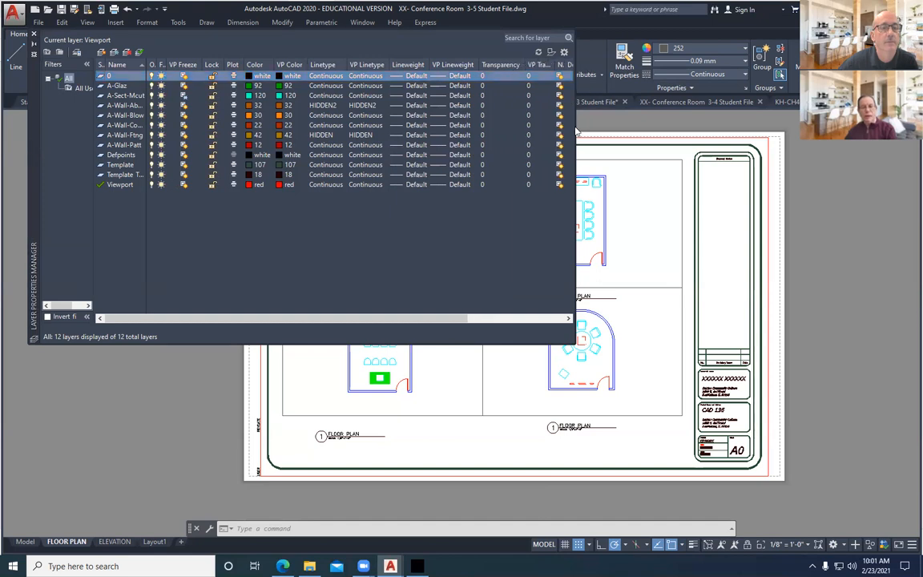
# Step: Widen the layer palette and its VP Transparency and New VP Freeze columns, and collapse the palette to its title bar
pyautogui.moveTo(575, 126); pyautogui.dragTo(800, 121)
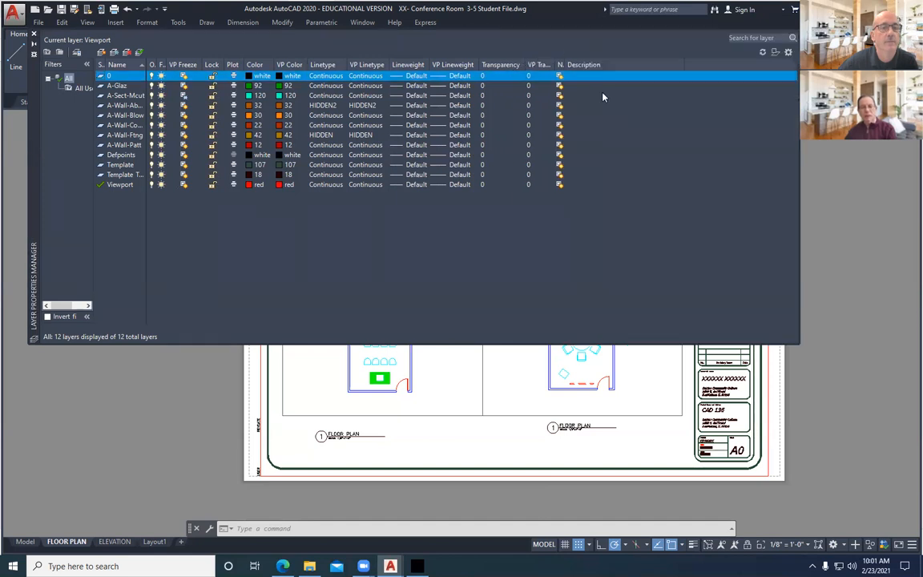
pyautogui.moveTo(554, 61); pyautogui.dragTo(631, 64)
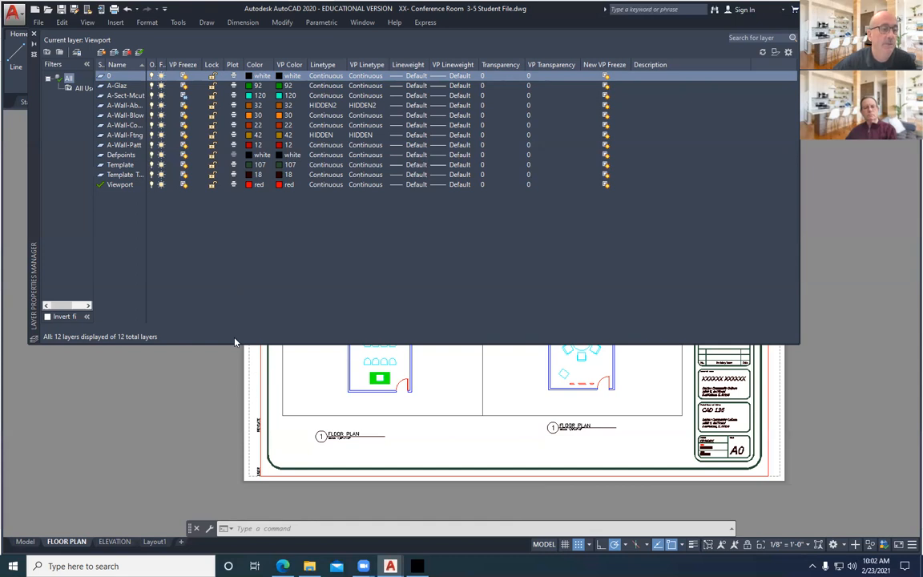
pyautogui.click(33, 45)
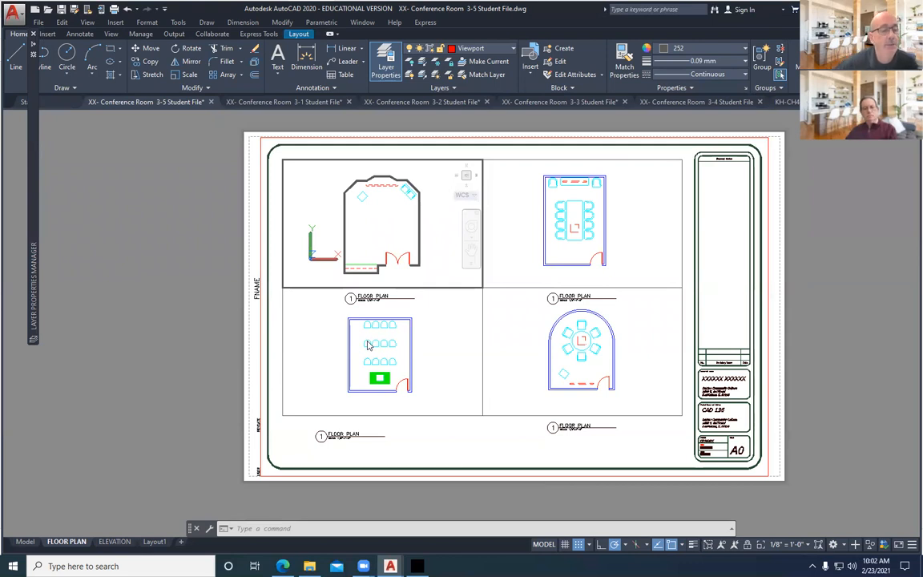
# Step: Switch to the textbook PDF in the browser to view the multiple-choice questions, and return to the Conference Room 3-5 drawing in AutoCAD
pyautogui.press('Return')
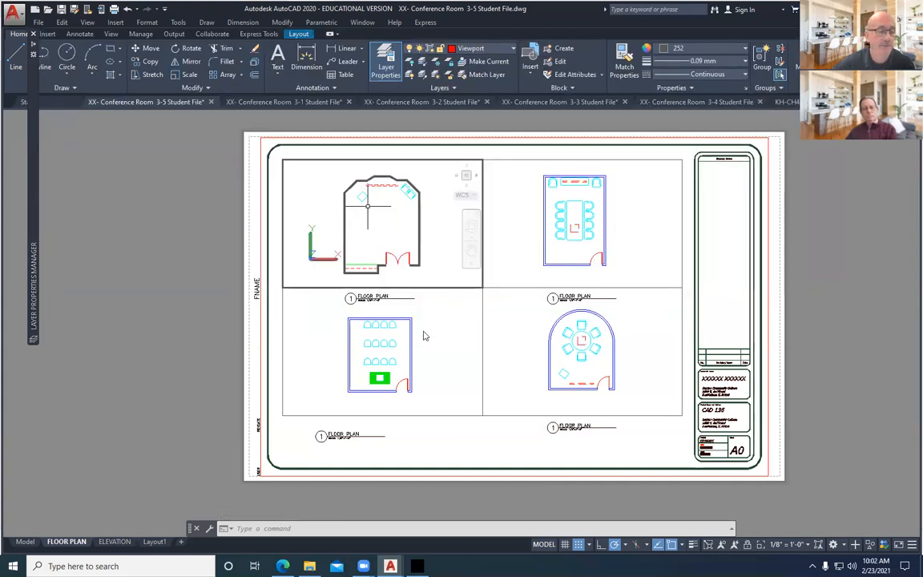
pyautogui.click(283, 565)
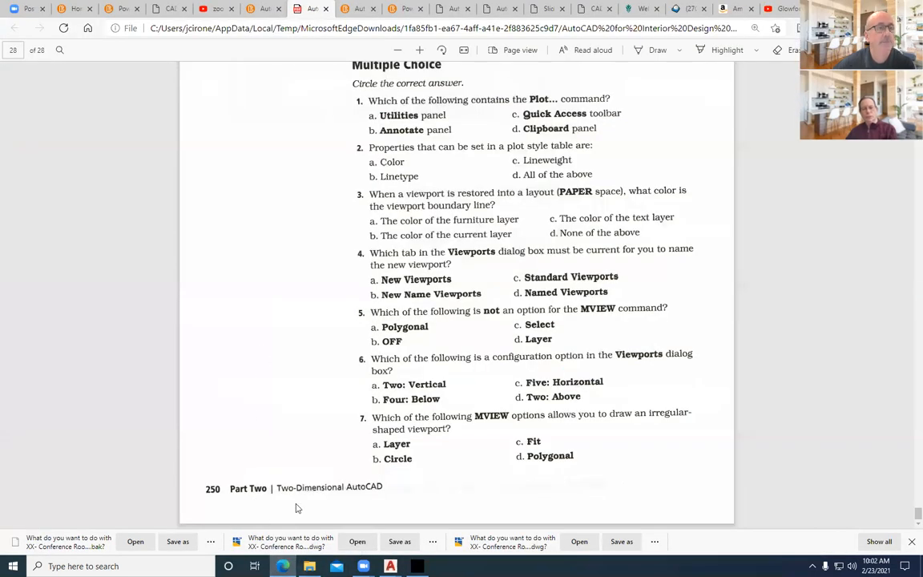
pyautogui.moveTo(390, 566)
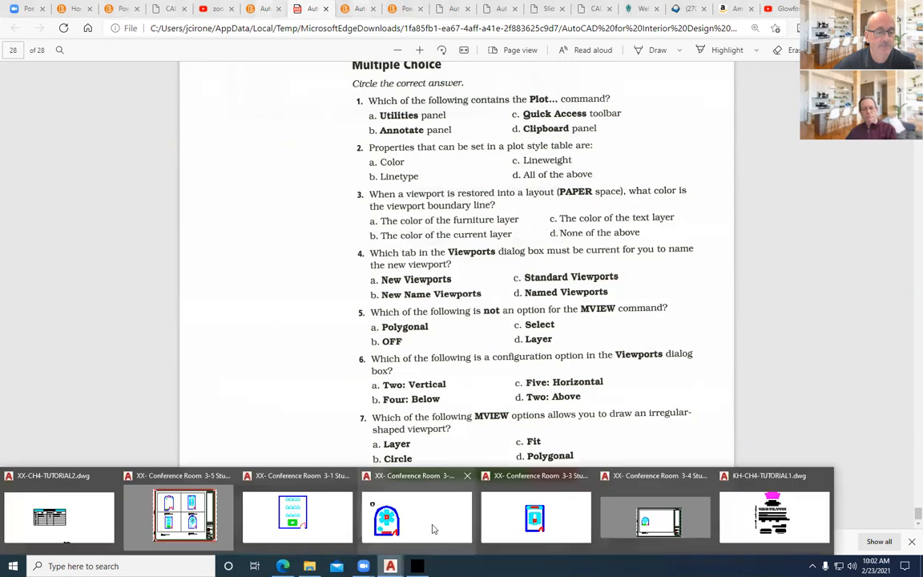
pyautogui.click(191, 537)
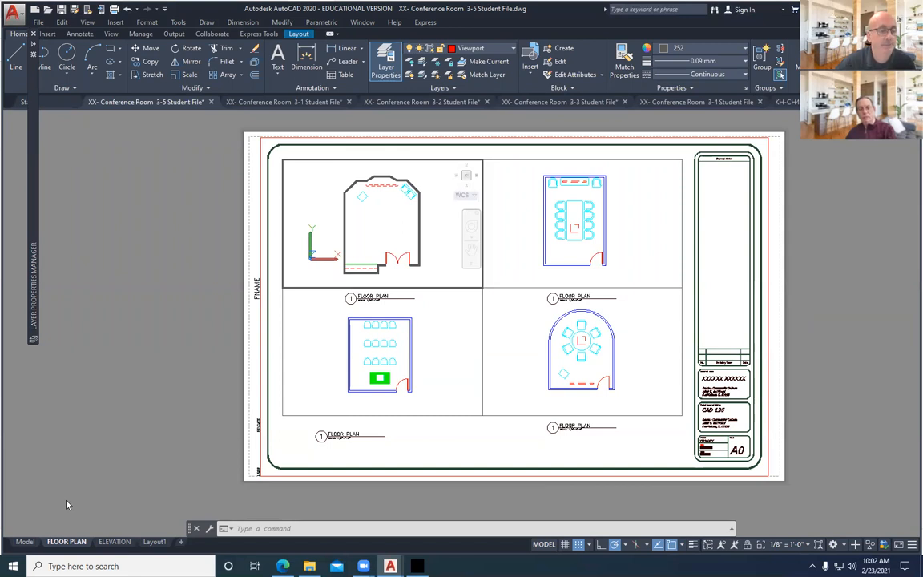
# Step: Return to paper space and inspect the attributes of the lower-left floor plan title without changing them
pyautogui.doubleClick(205, 461)
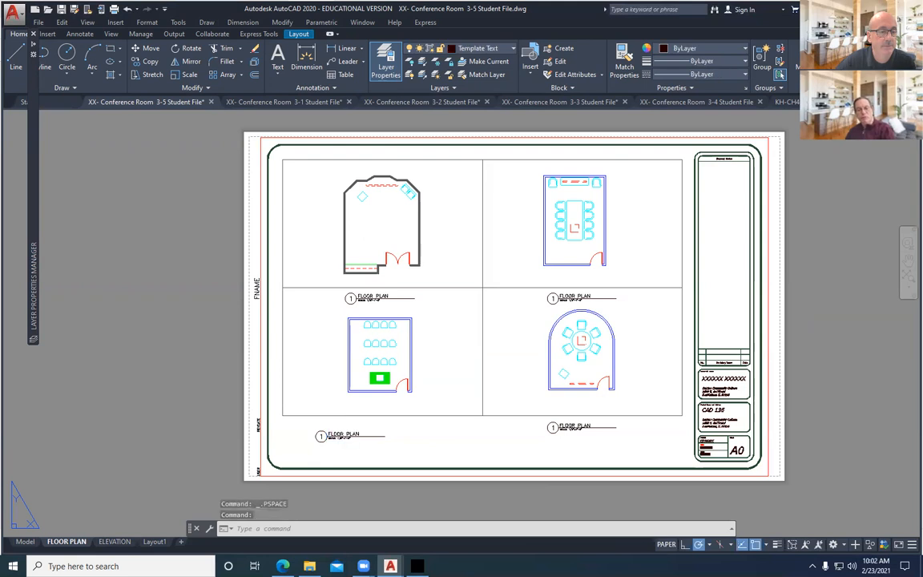
pyautogui.doubleClick(344, 435)
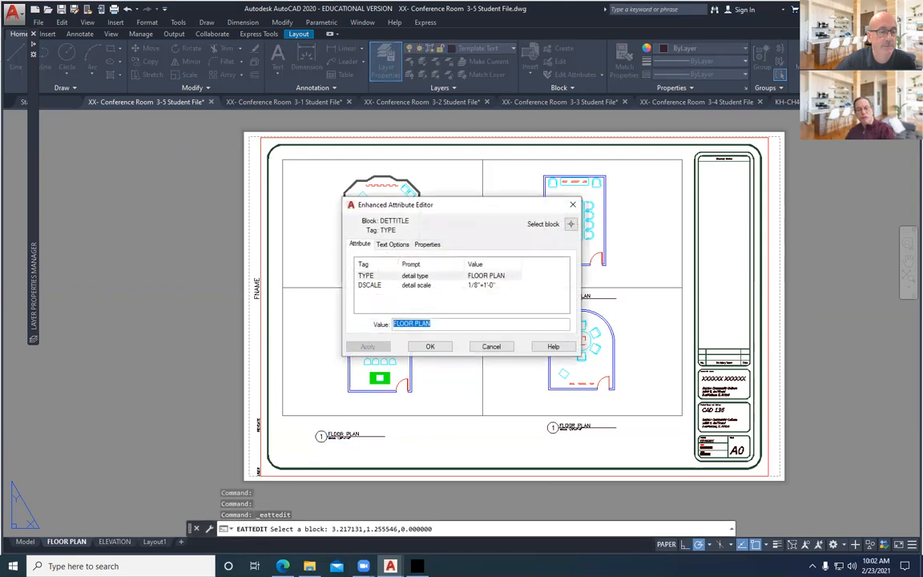
pyautogui.click(490, 347)
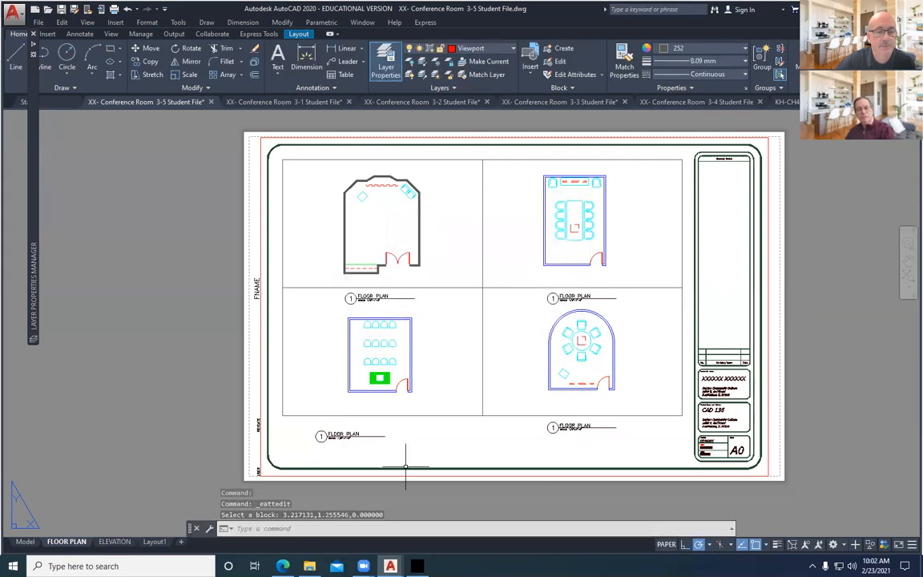
pyautogui.click(279, 449)
pyautogui.click(243, 439)
pyautogui.click(155, 431)
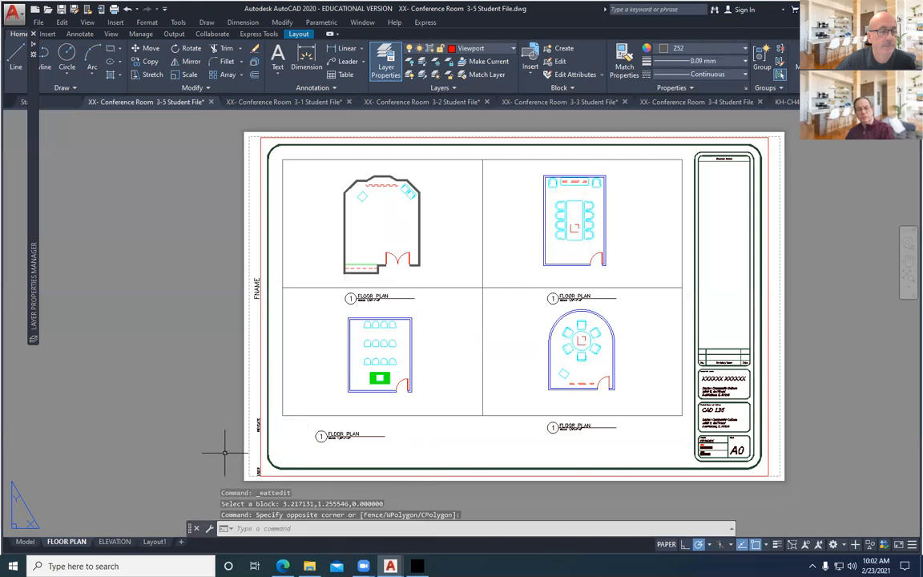
# Step: Activate the lower-left viewport, view all four rooms in model space, and return to paper space on the FLOOR PLAN layout
pyautogui.doubleClick(309, 383)
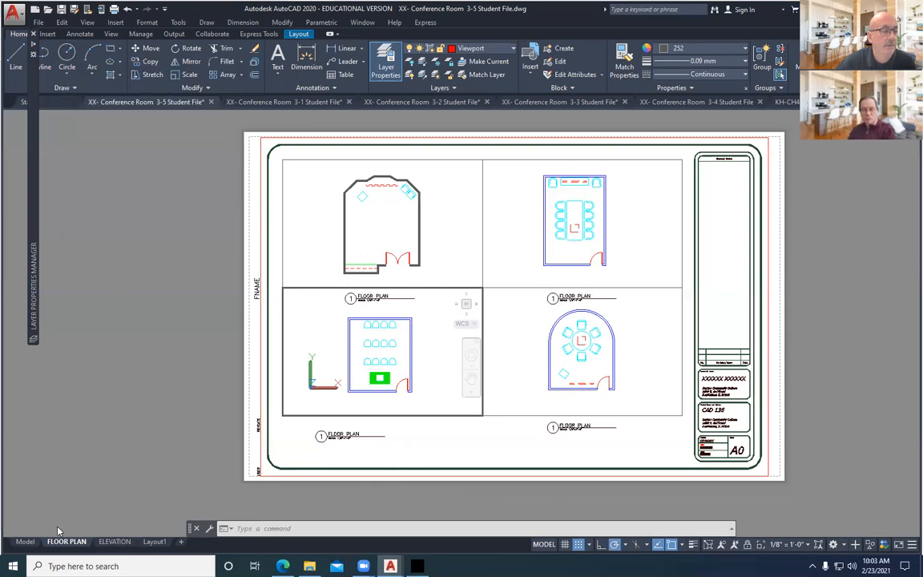
pyautogui.click(25, 543)
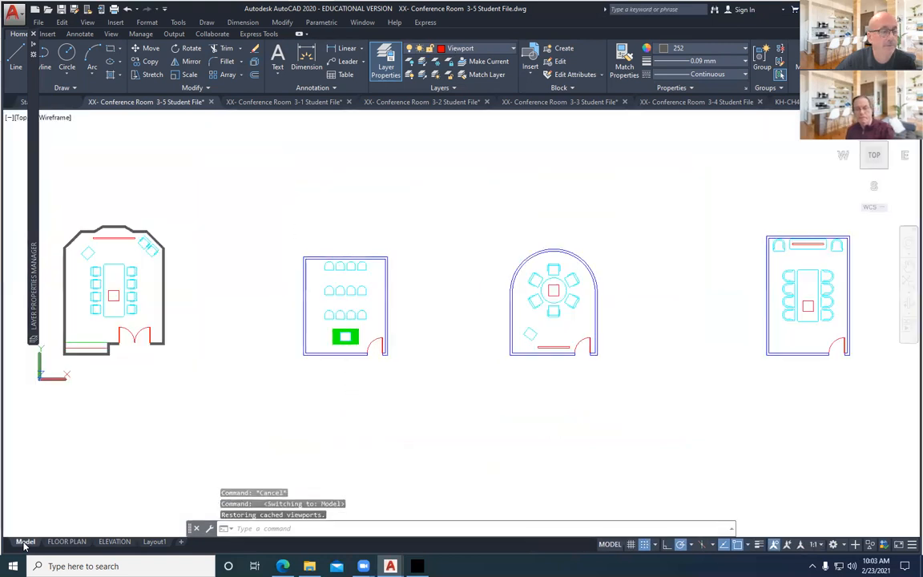
pyautogui.click(67, 542)
pyautogui.doubleClick(404, 432)
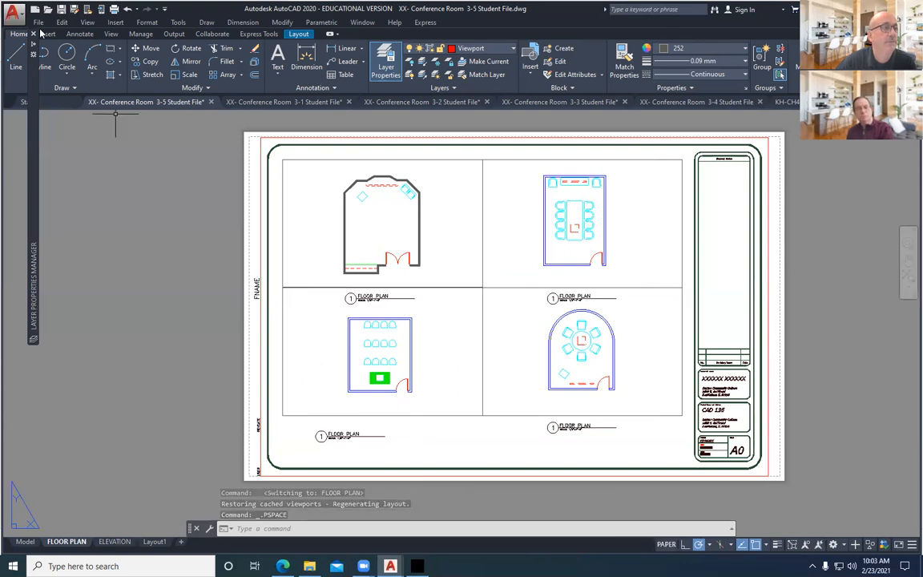
# Step: Draw a circle in paper space beside the lower-left room, overlapping the viewport's lower-right corner
pyautogui.click(67, 53)
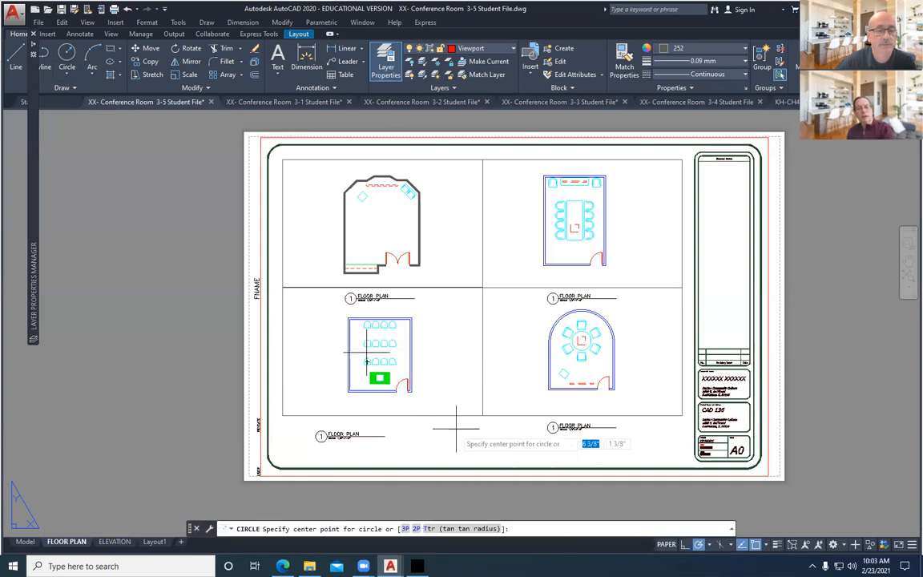
pyautogui.click(450, 385)
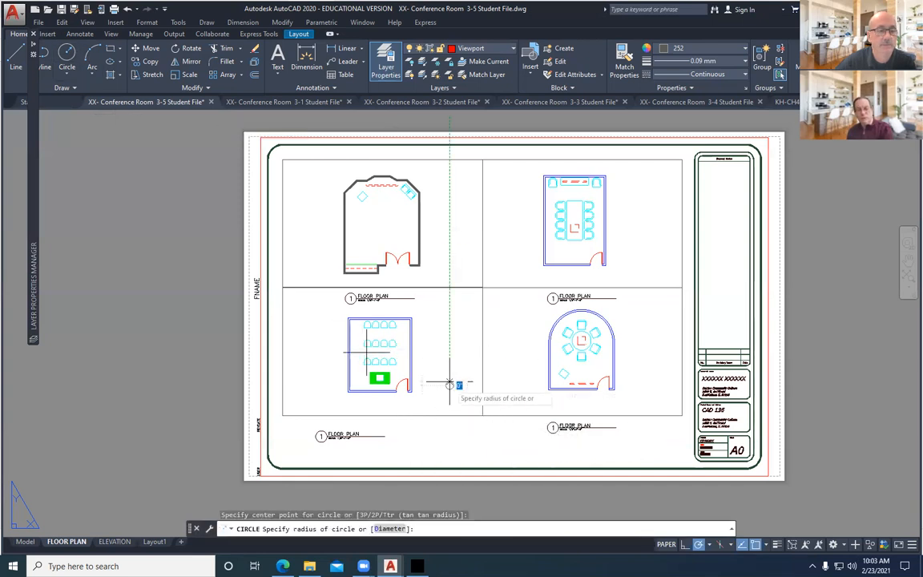
pyautogui.click(449, 348)
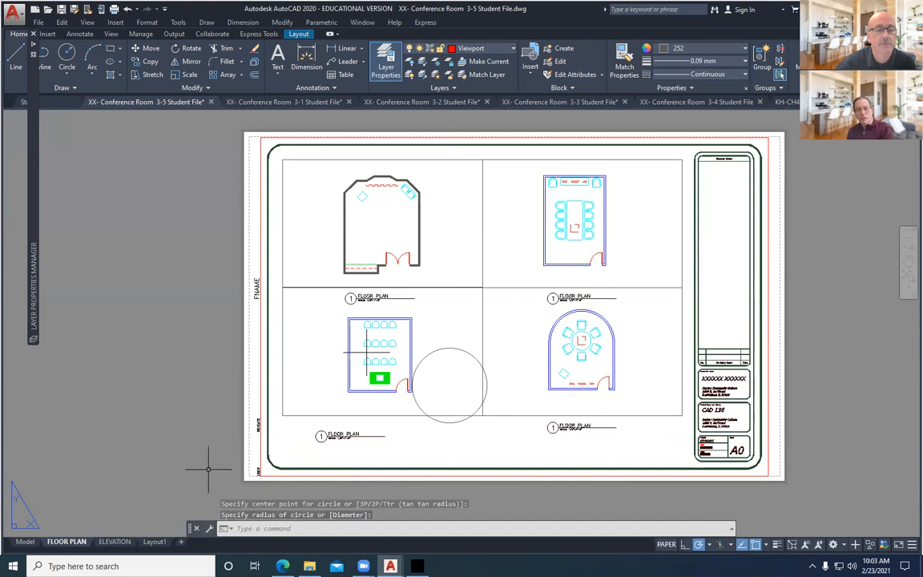
# Step: Move the circle so its center sits on the shared corner where the four viewports meet
pyautogui.click(450, 348)
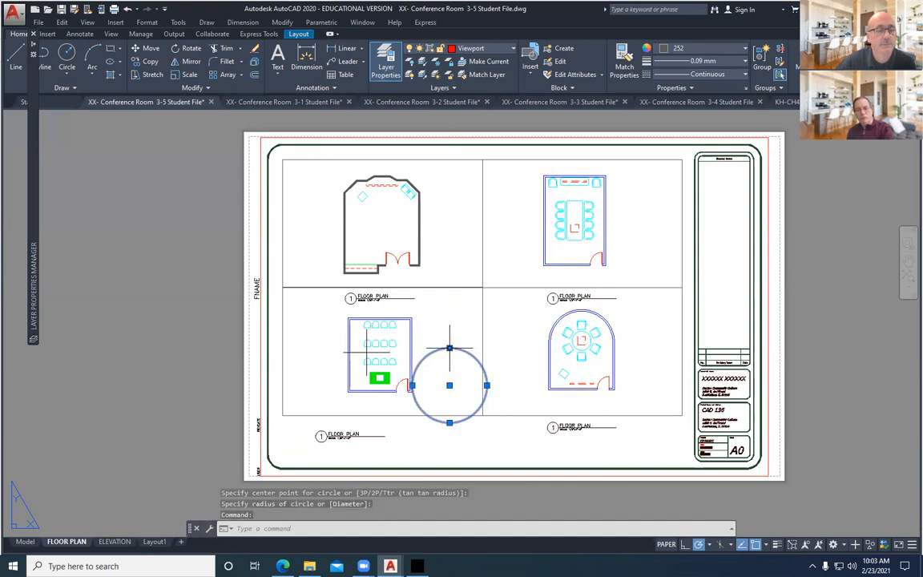
pyautogui.click(450, 385)
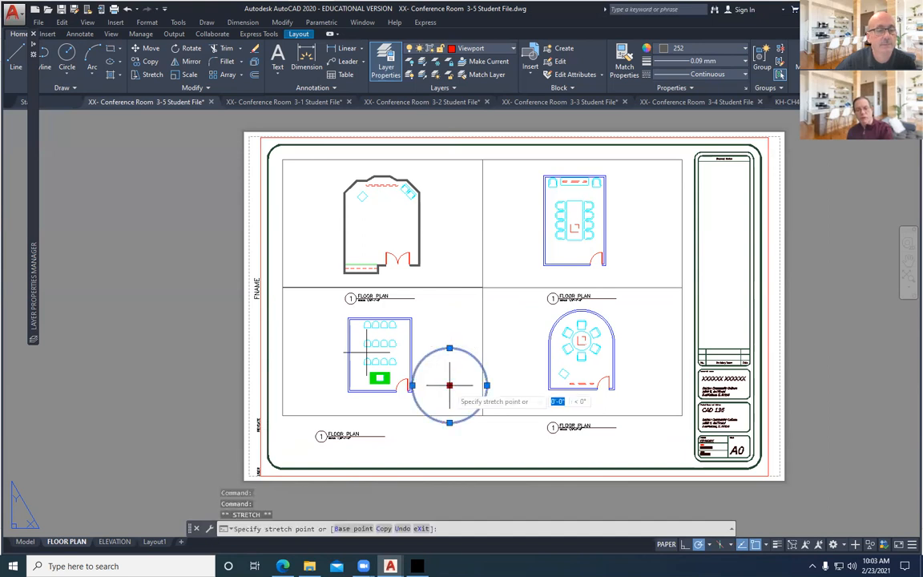
pyautogui.click(482, 287)
pyautogui.scroll(6, 493, 277)
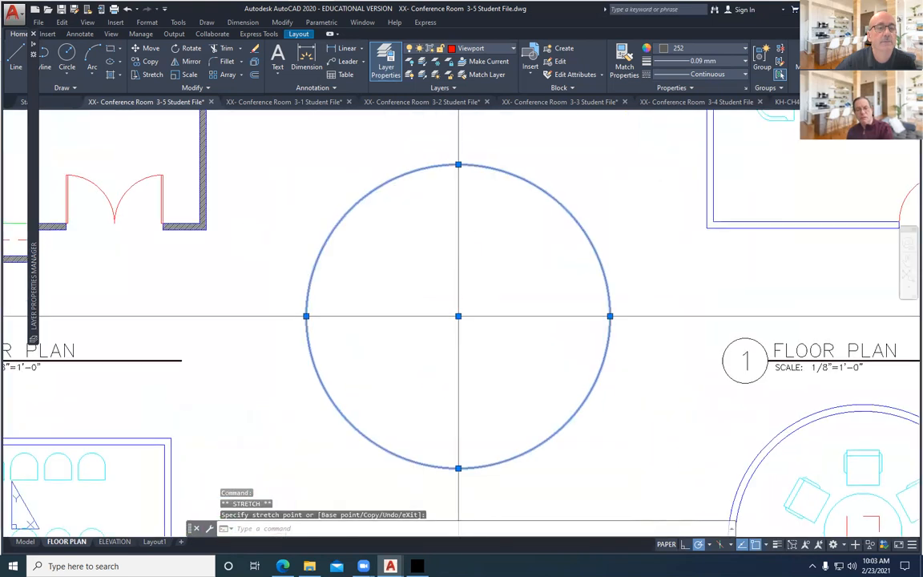
pyautogui.scroll(-2, 493, 359)
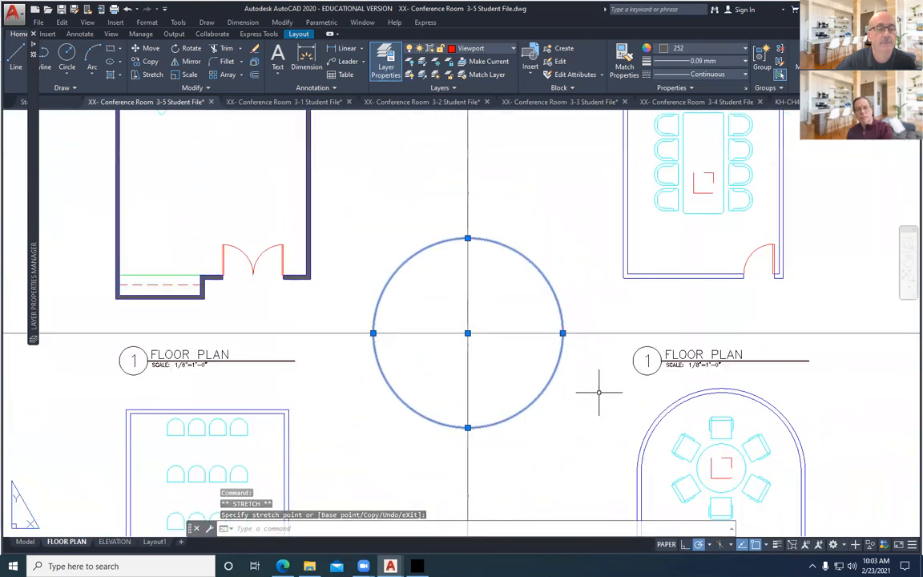
# Step: Convert the circle into a viewport using the Object viewport option
pyautogui.click(88, 24)
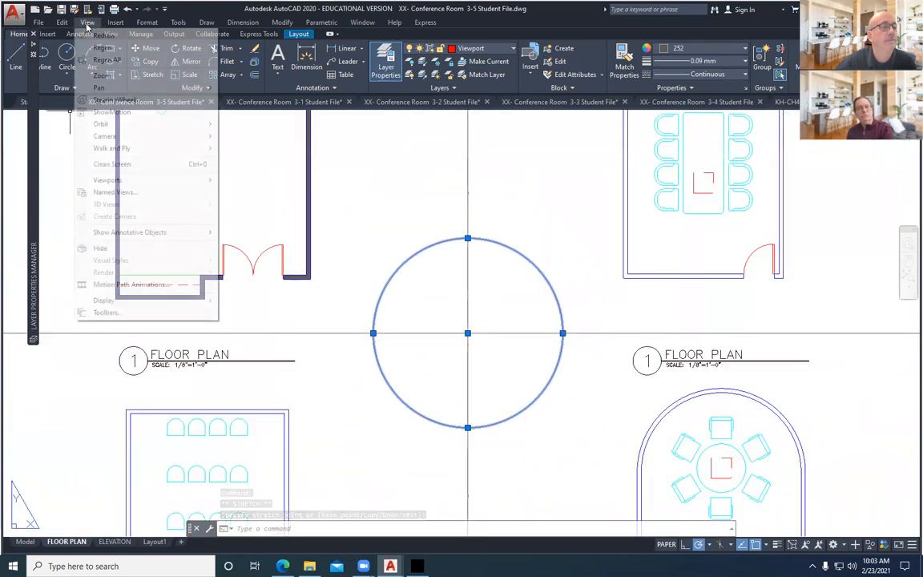
pyautogui.moveTo(99, 185)
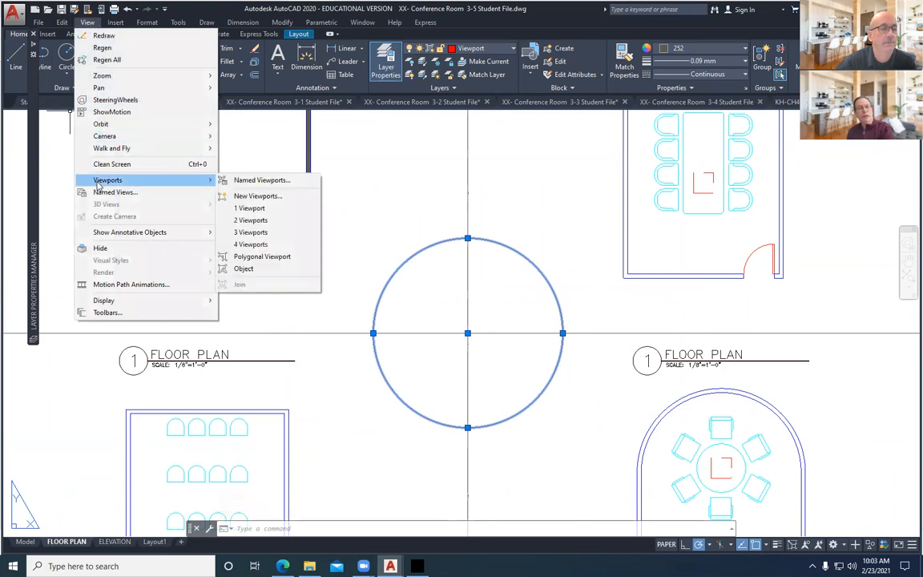
pyautogui.click(248, 271)
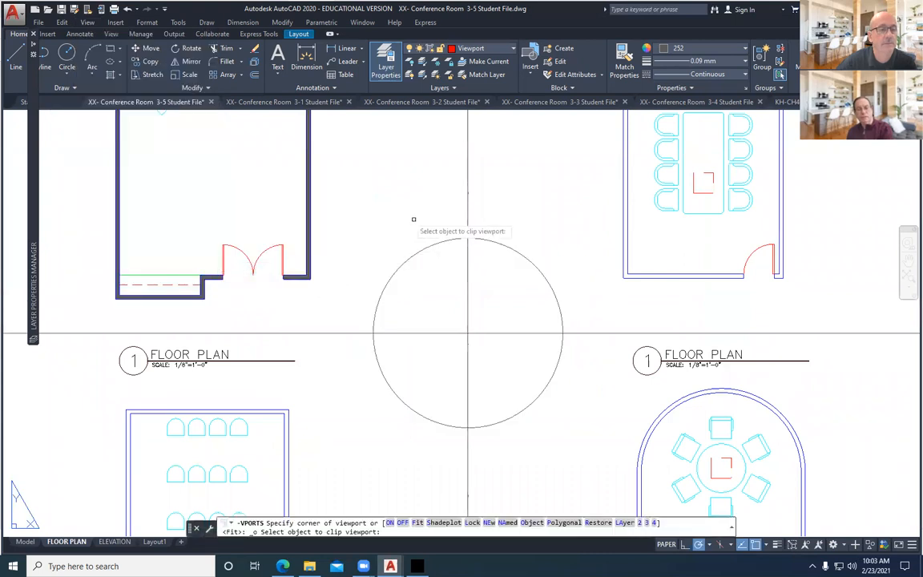
pyautogui.click(430, 246)
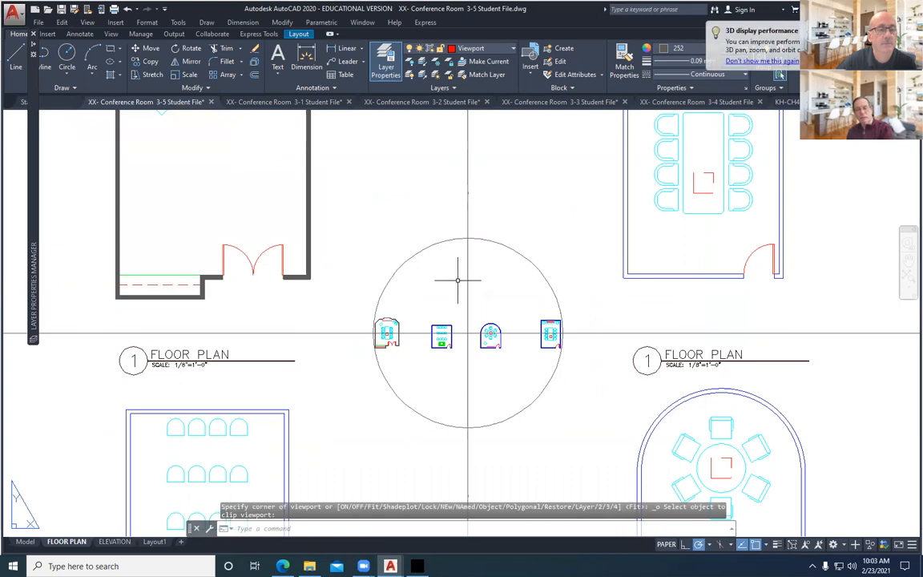
# Step: Activate the circular viewport and frame only the arched-top conference room in its middle, checking how it overlaps the lower-left viewport
pyautogui.doubleClick(433, 280)
pyautogui.scroll(2, 430, 296)
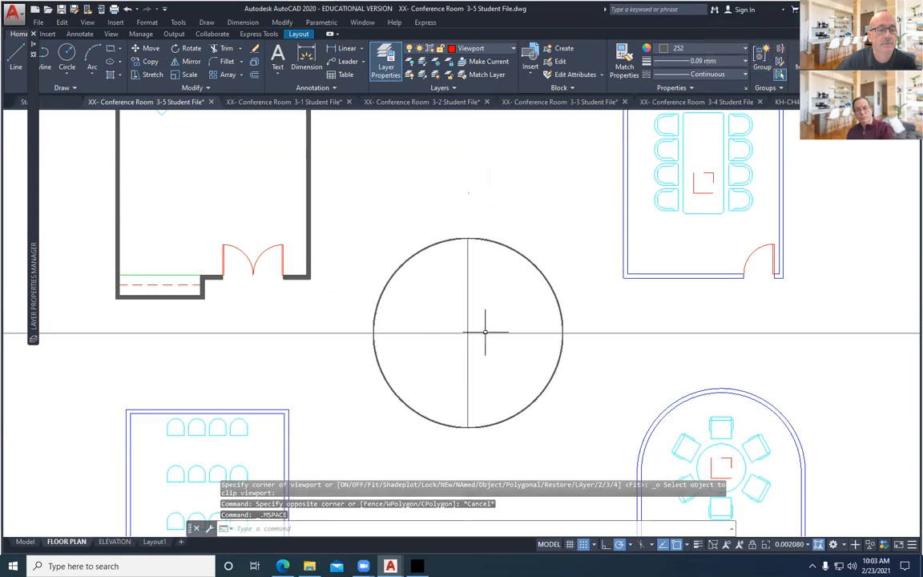
pyautogui.scroll(-3, 490, 325)
pyautogui.moveTo(466, 330); pyautogui.dragTo(432, 319, button='middle')
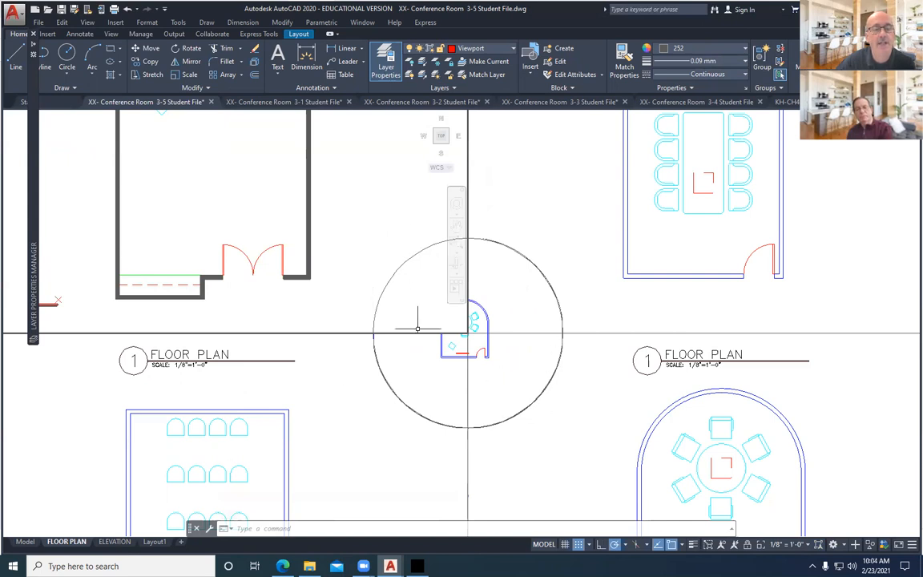
pyautogui.click(353, 390)
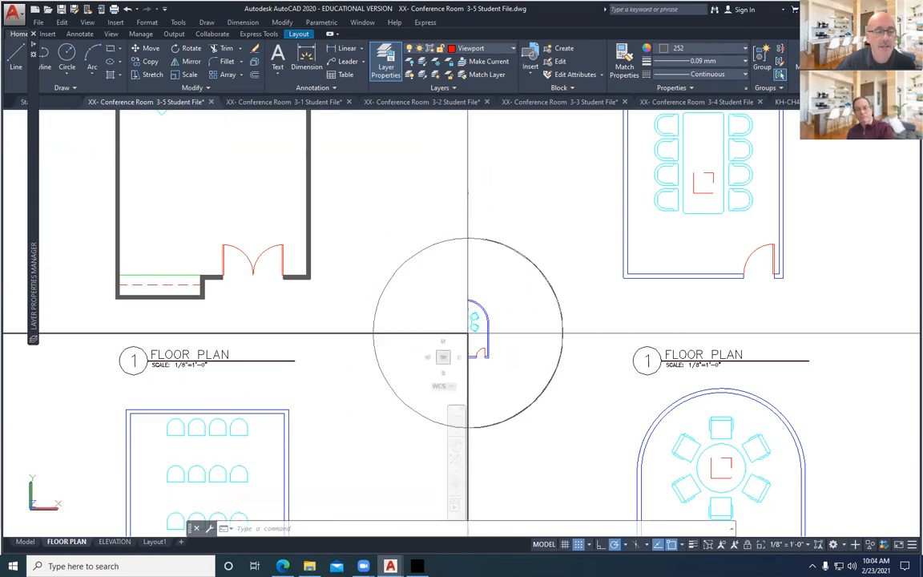
pyautogui.click(522, 379)
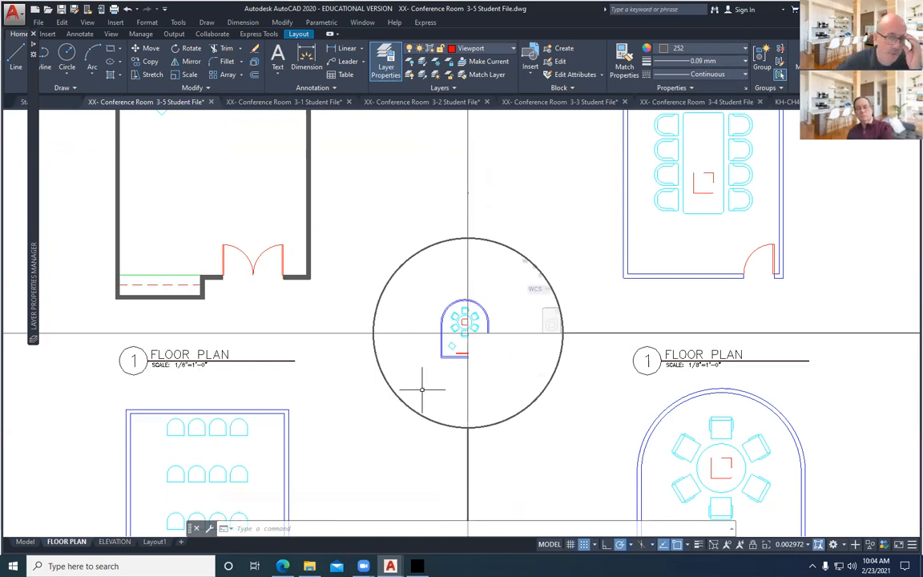
pyautogui.scroll(-4, 403, 357)
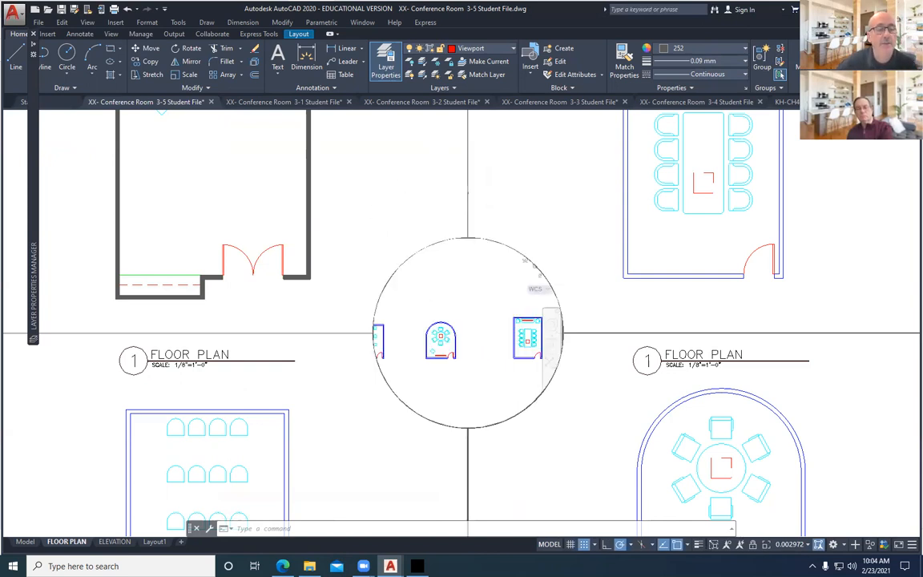
pyautogui.scroll(-2, 398, 361)
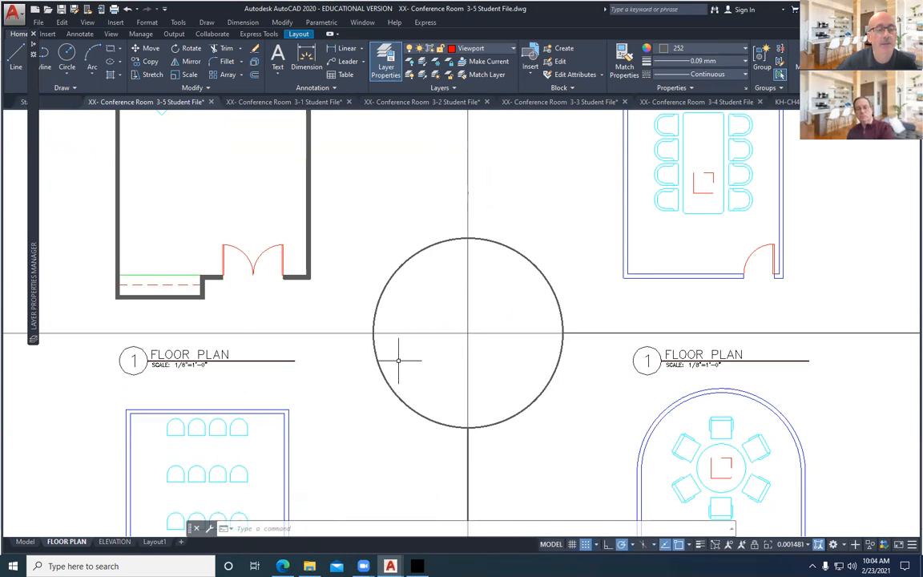
pyautogui.moveTo(474, 329); pyautogui.dragTo(496, 329, button='middle')
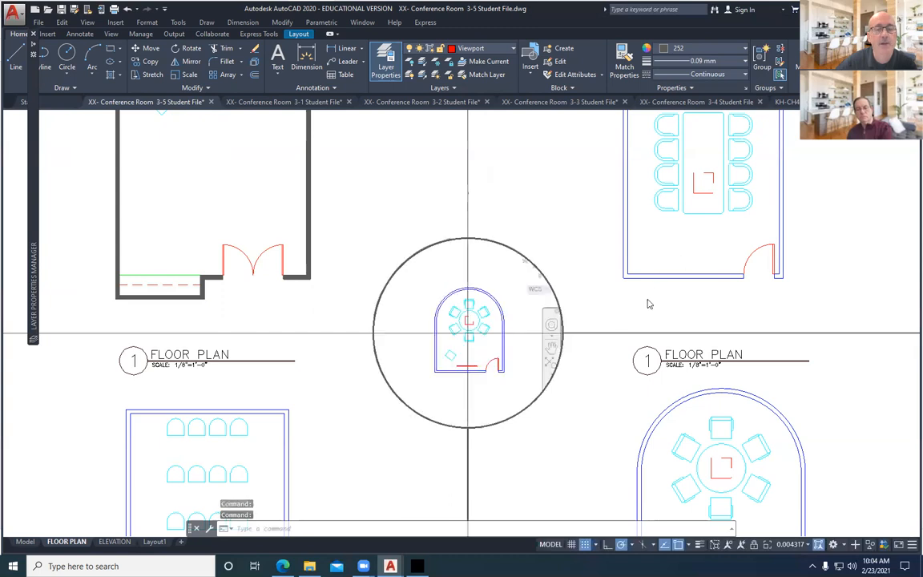
# Step: Activate the upper-right viewport, change its zoom to alter the scale, and undo the zoom
pyautogui.click(579, 280)
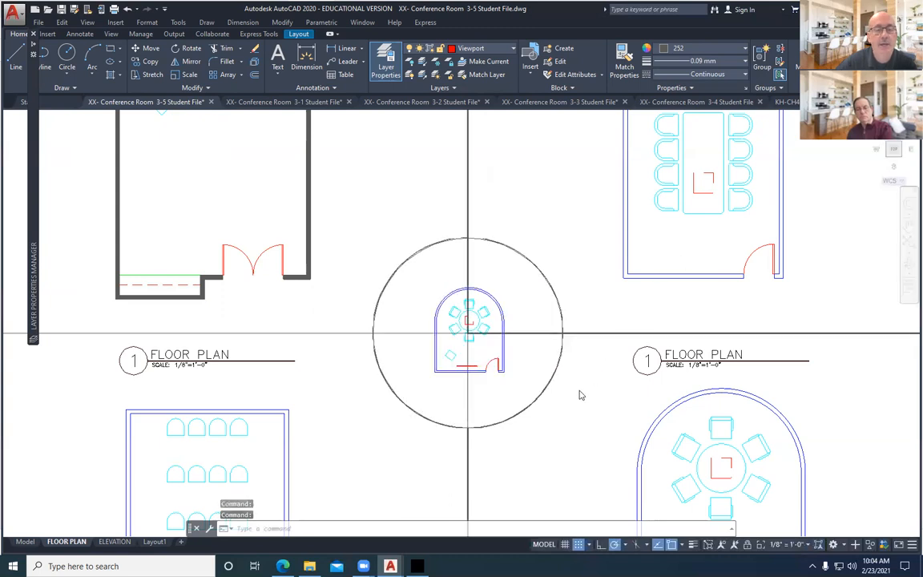
pyautogui.scroll(-4, 599, 332)
pyautogui.scroll(3, 575, 396)
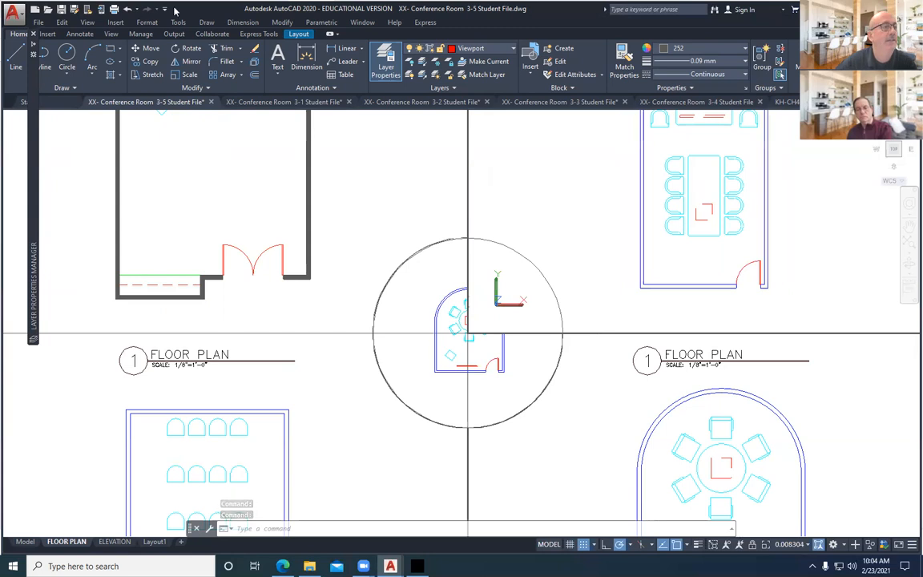
pyautogui.click(126, 9)
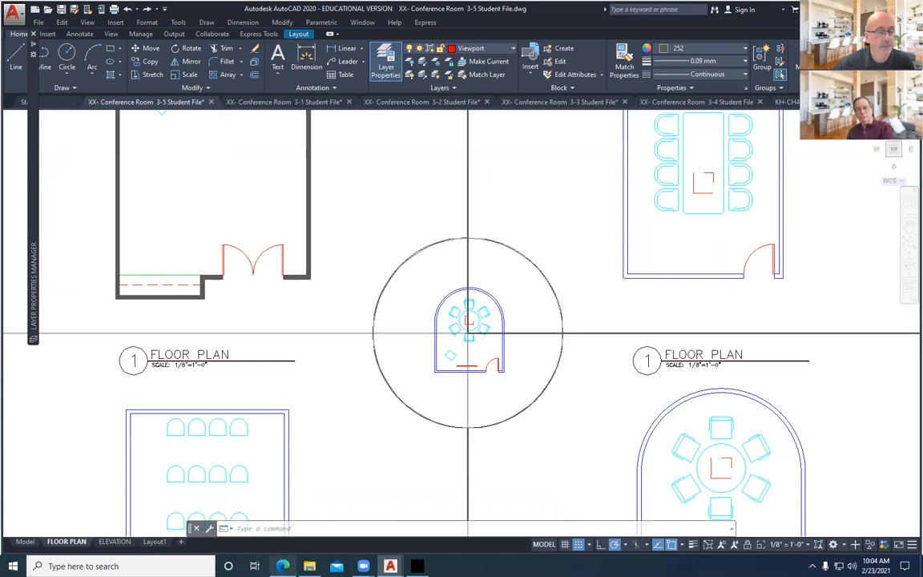
# Step: Set TILEMODE to 1 to switch to model space and view all four conference rooms
pyautogui.moveTo(417, 566)
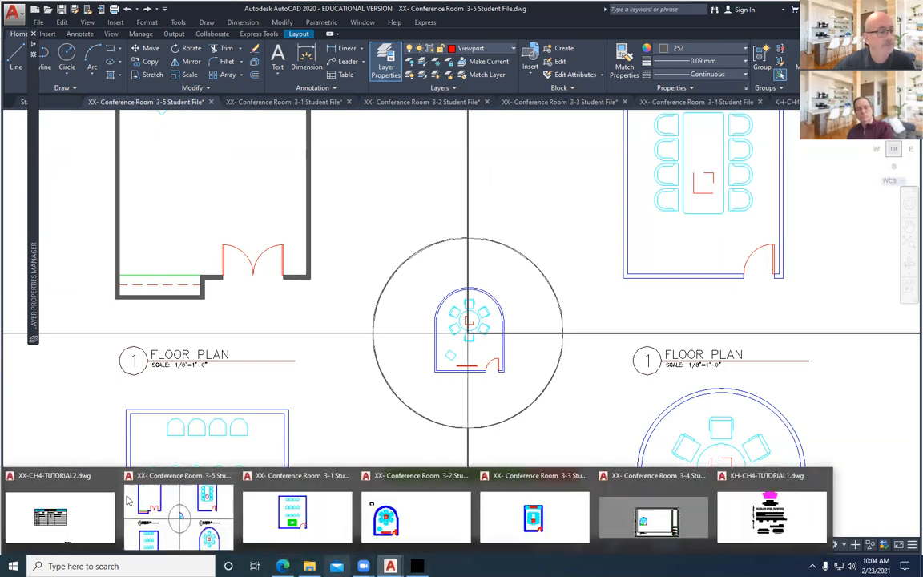
pyautogui.click(68, 412)
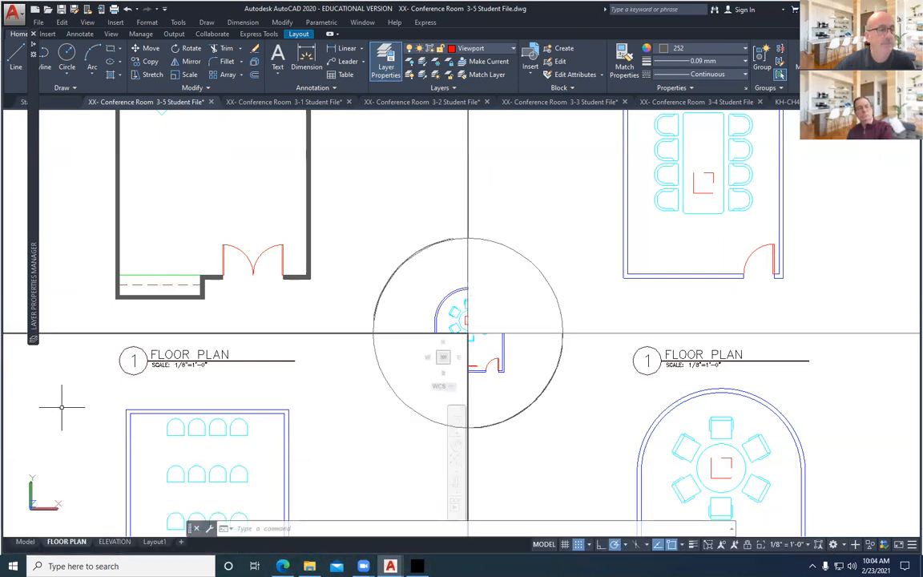
pyautogui.write('tilemode')
pyautogui.press('Return')
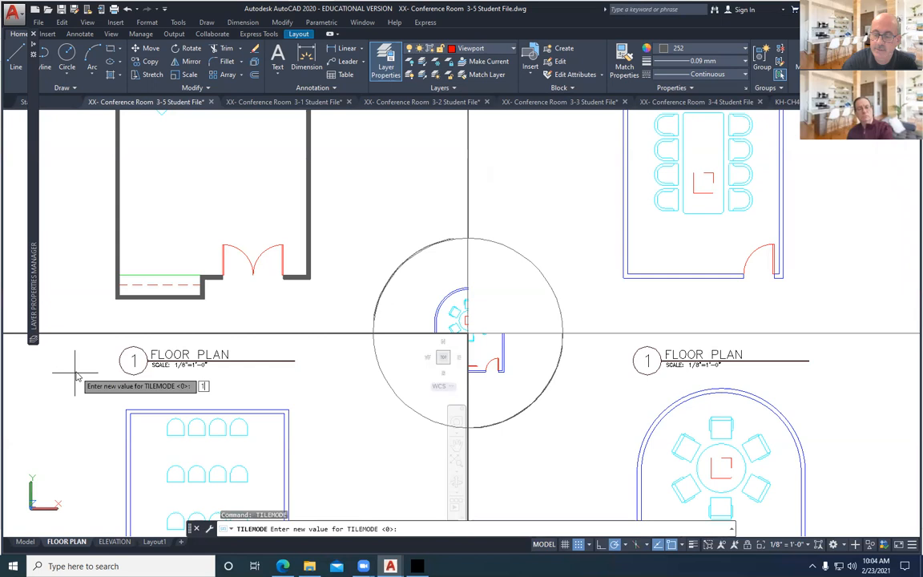
pyautogui.write('1')
pyautogui.press('Return')
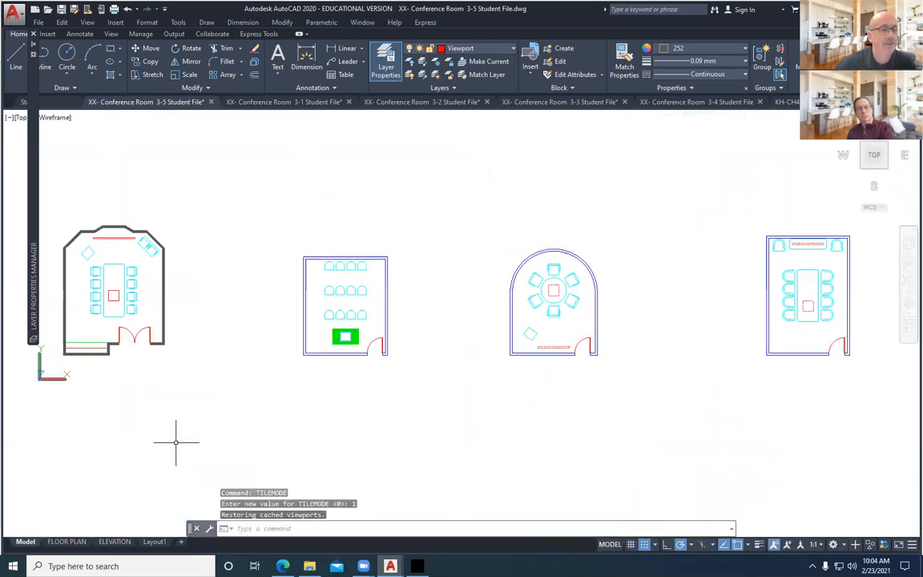
pyautogui.scroll(-2, 206, 431)
pyautogui.moveTo(277, 376); pyautogui.dragTo(323, 323, button='middle')
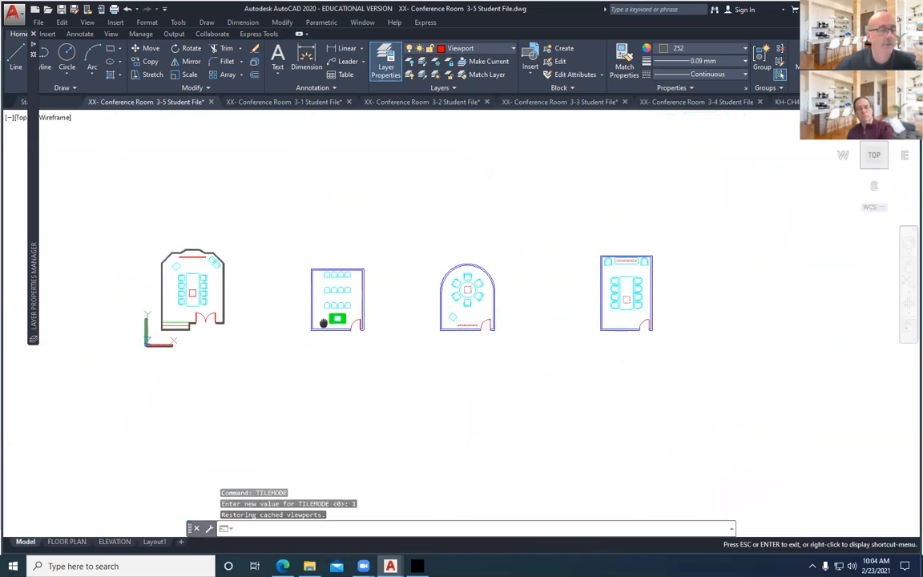
# Step: Return to the FLOOR PLAN layout, switch to paper space, and zoom to the whole sheet
pyautogui.click(67, 543)
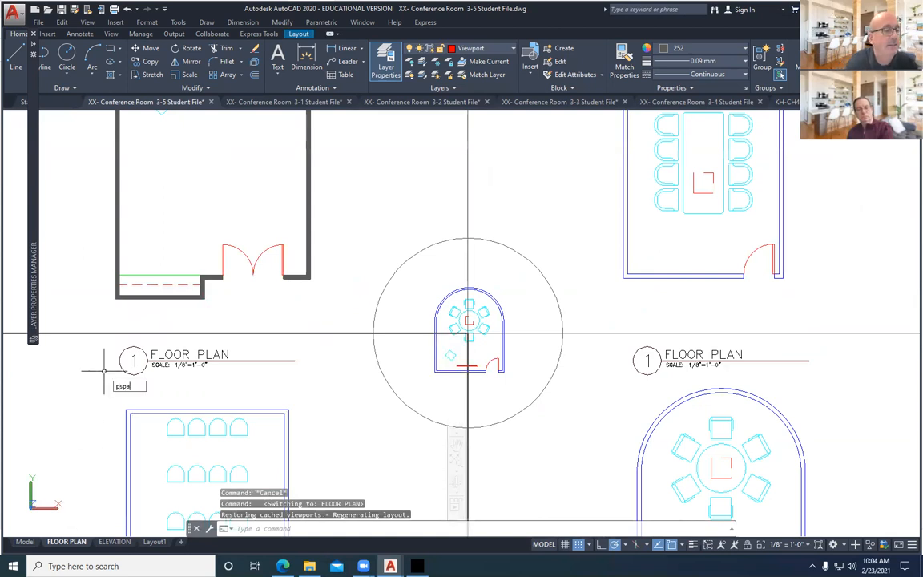
pyautogui.press('Return')
pyautogui.write('z')
pyautogui.press('Return')
pyautogui.write('a')
pyautogui.press('Return')
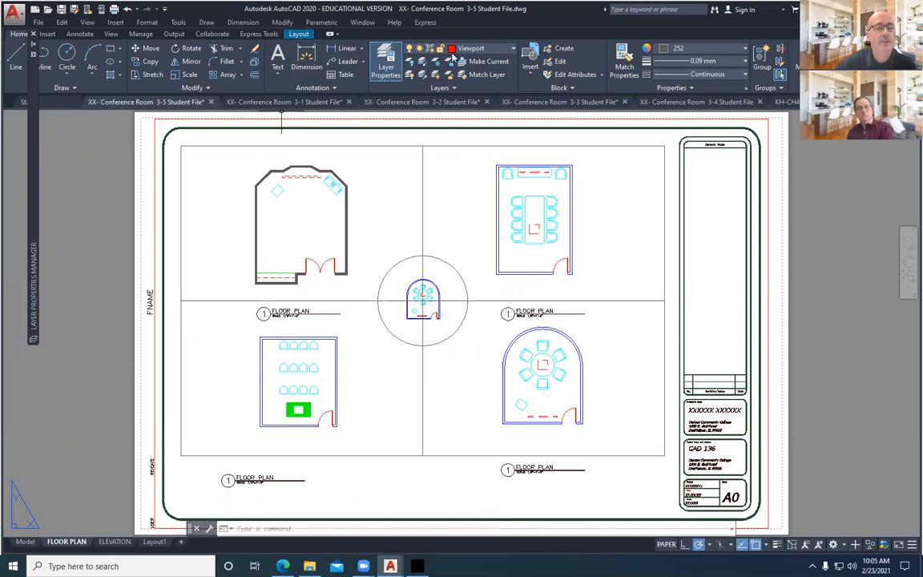
# Step: Turn off the current Viewport layer to hide the viewport borders on the sheet
pyautogui.click(512, 51)
pyautogui.click(410, 193)
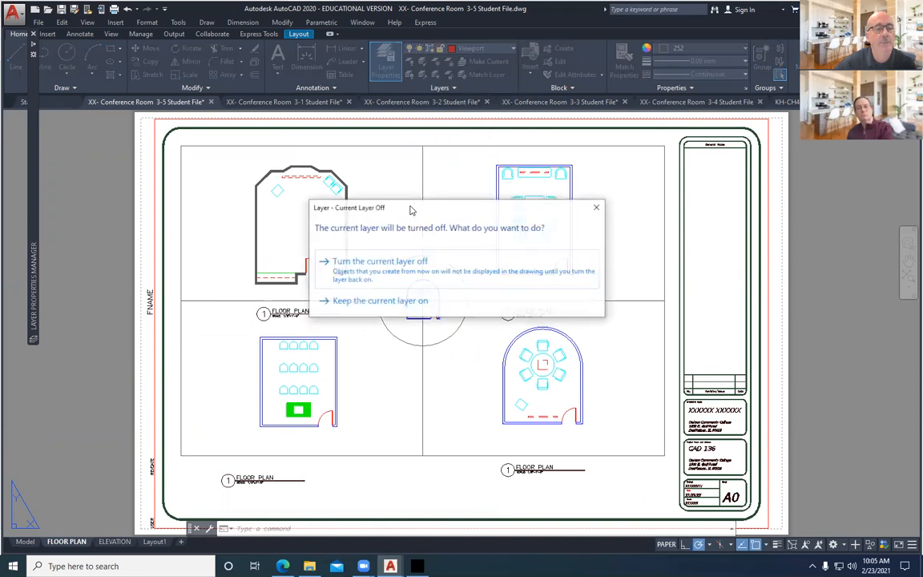
pyautogui.click(383, 277)
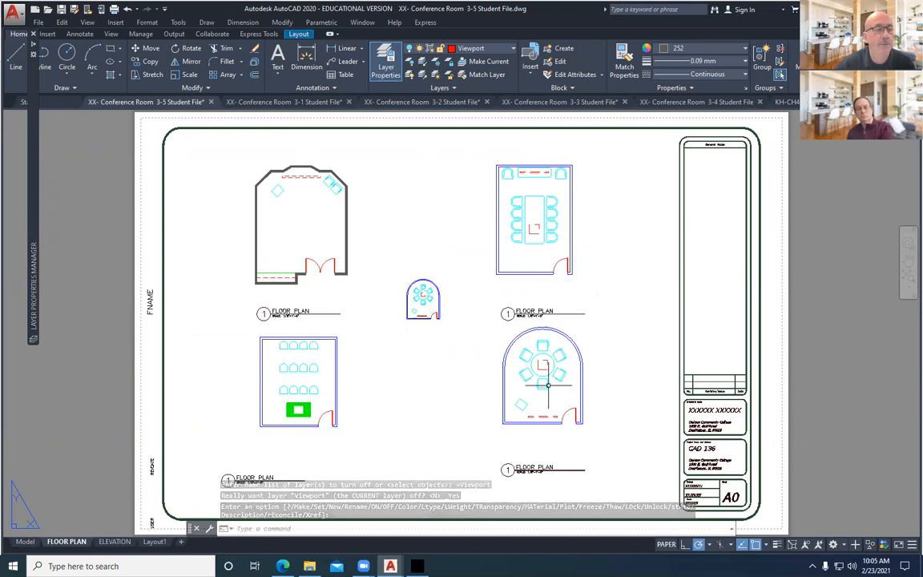
# Step: Activate each of the four rectangular viewports in turn to check their hidden boundaries, and return to paper space with the whole sheet in view
pyautogui.doubleClick(310, 205)
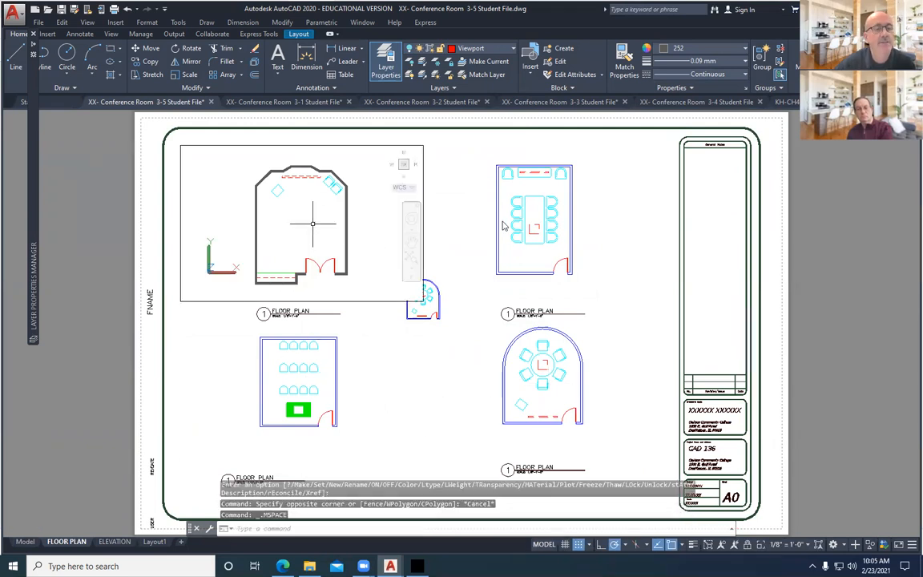
pyautogui.click(553, 231)
pyautogui.click(330, 387)
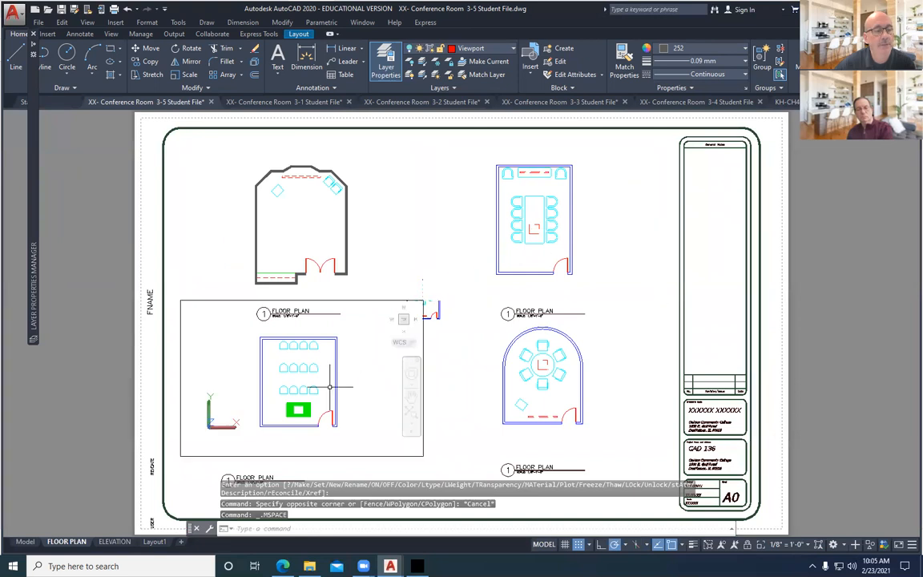
pyautogui.click(529, 398)
pyautogui.press('Escape')
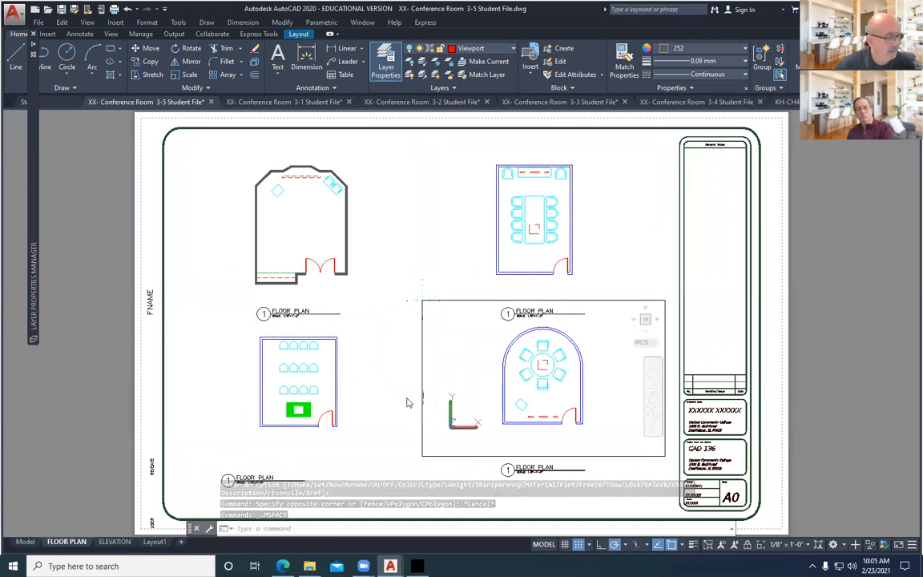
pyautogui.doubleClick(112, 349)
pyautogui.scroll(-2, 90, 362)
pyautogui.moveTo(92, 361); pyautogui.dragTo(155, 316, button='middle')
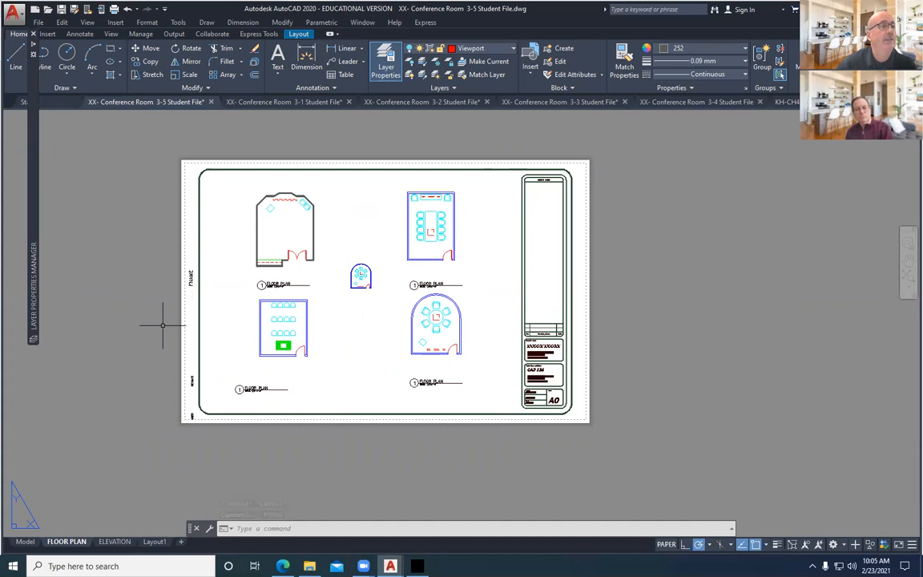
# Step: Open the plot settings for the FLOOR PLAN layout as a single sheet, accepting the plotter configuration warning
pyautogui.click(38, 22)
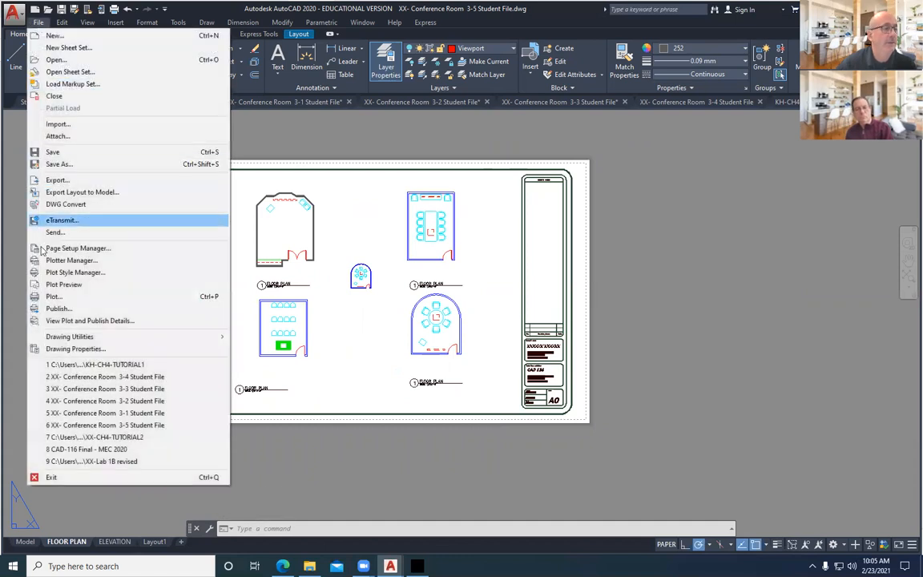
pyautogui.click(60, 302)
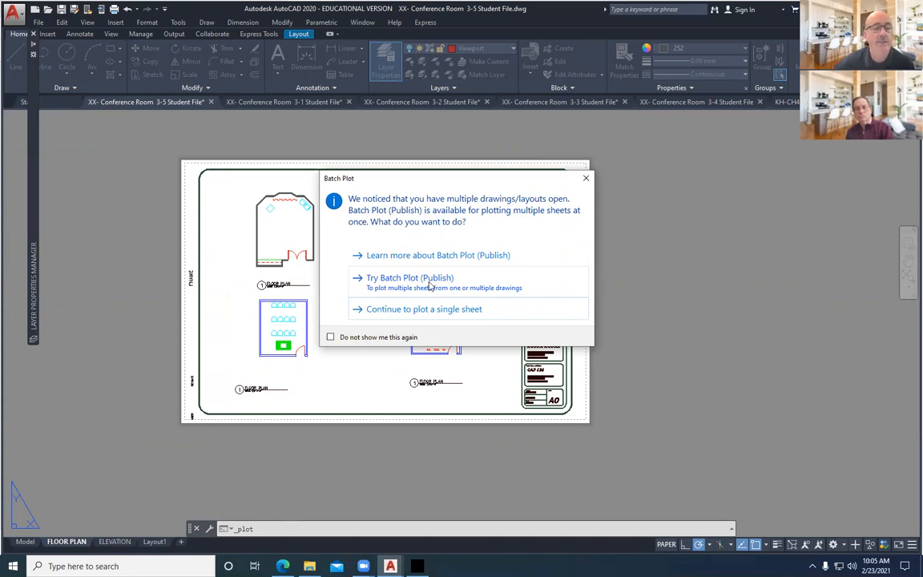
pyautogui.click(438, 311)
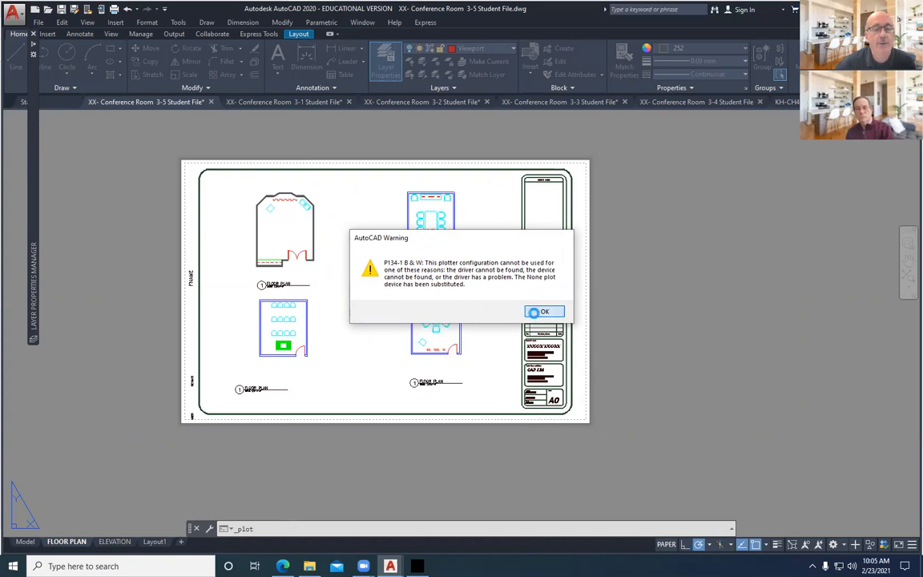
pyautogui.click(537, 311)
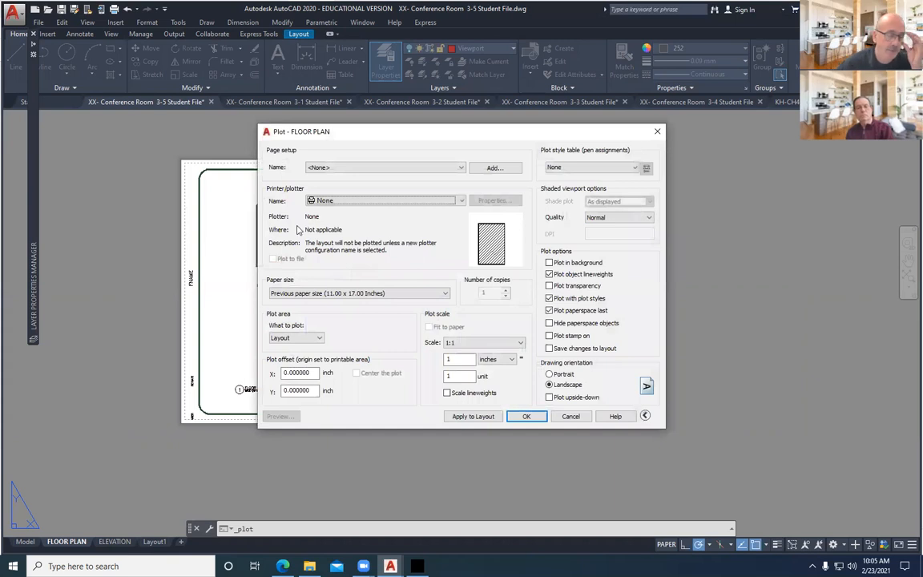
# Step: Set the plotter to AutoCAD PDF (Smallest File).pc3 and the plot style table to acad.ctb
pyautogui.click(458, 201)
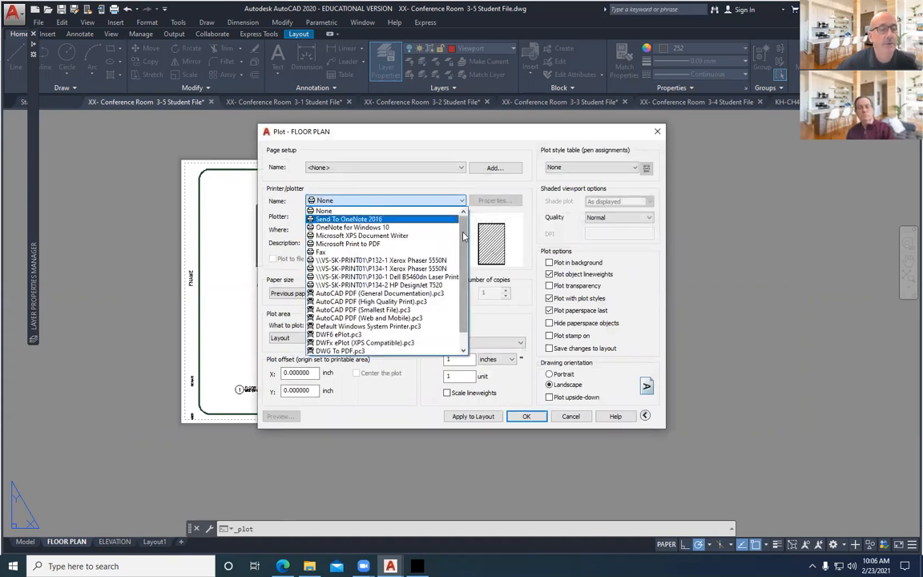
pyautogui.scroll(-1, 463, 242)
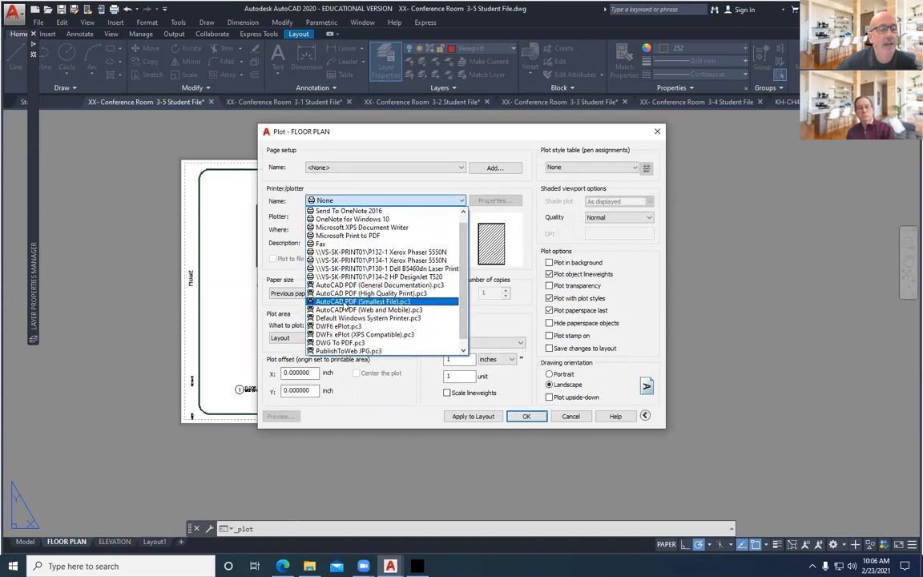
pyautogui.click(345, 303)
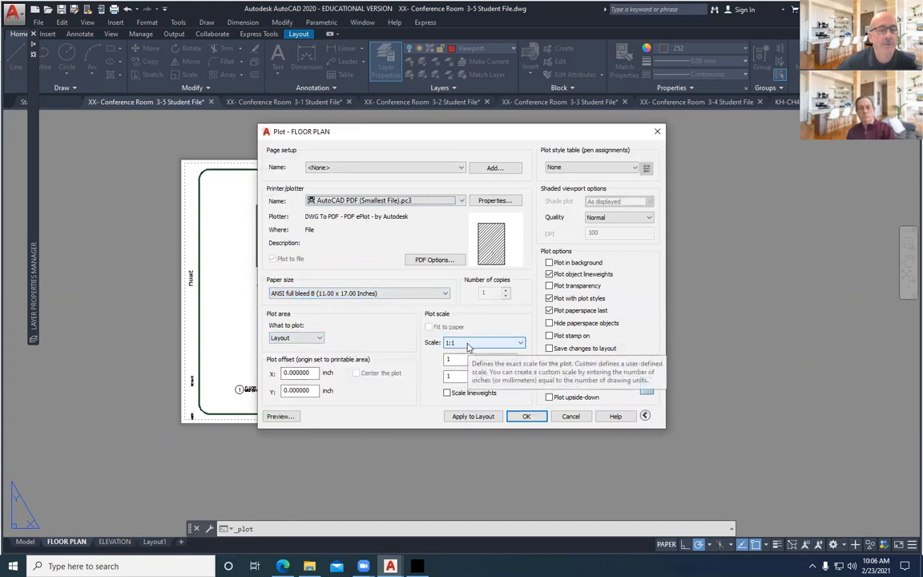
pyautogui.click(635, 168)
pyautogui.click(559, 187)
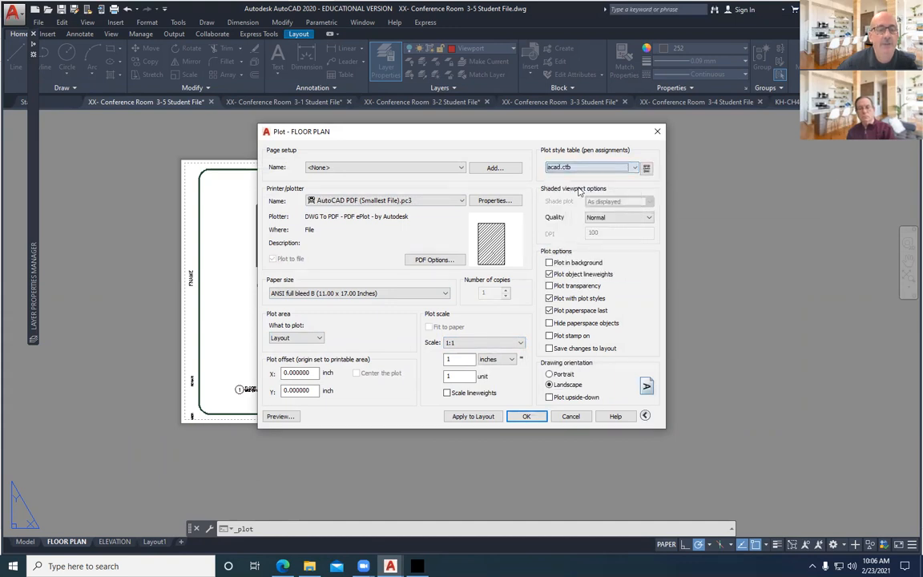
# Step: Preview the sheet, plot it from the preview, and save the PDF to the Desktop under the suggested file name
pyautogui.click(280, 416)
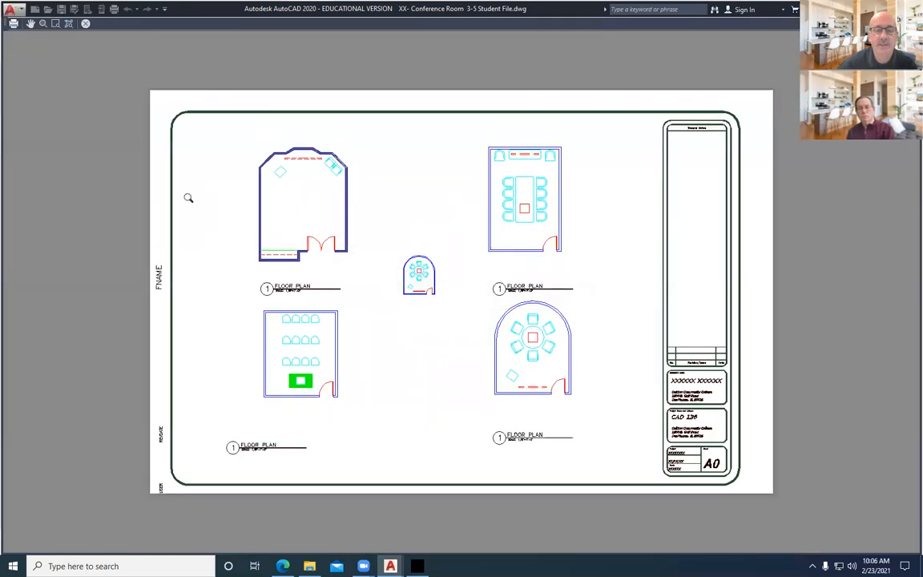
pyautogui.rightClick(231, 178)
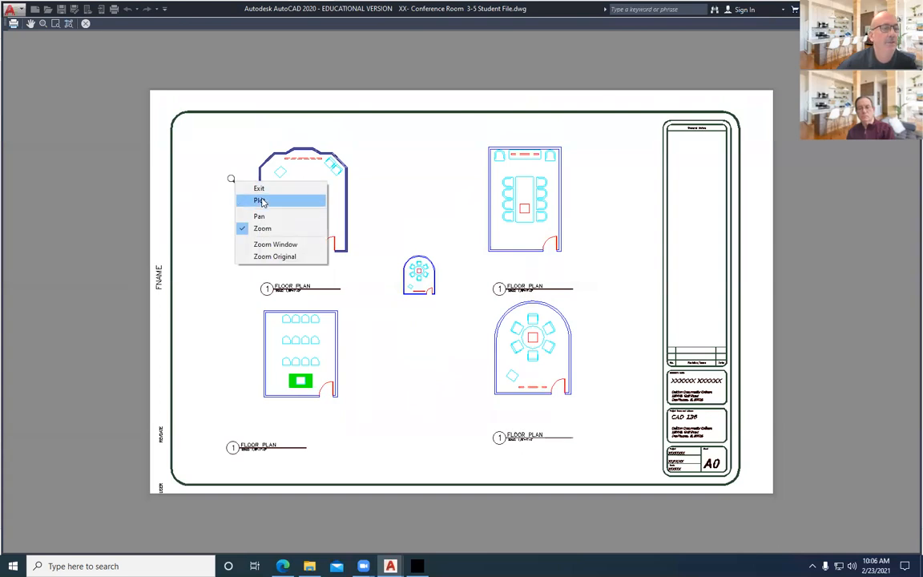
pyautogui.click(262, 201)
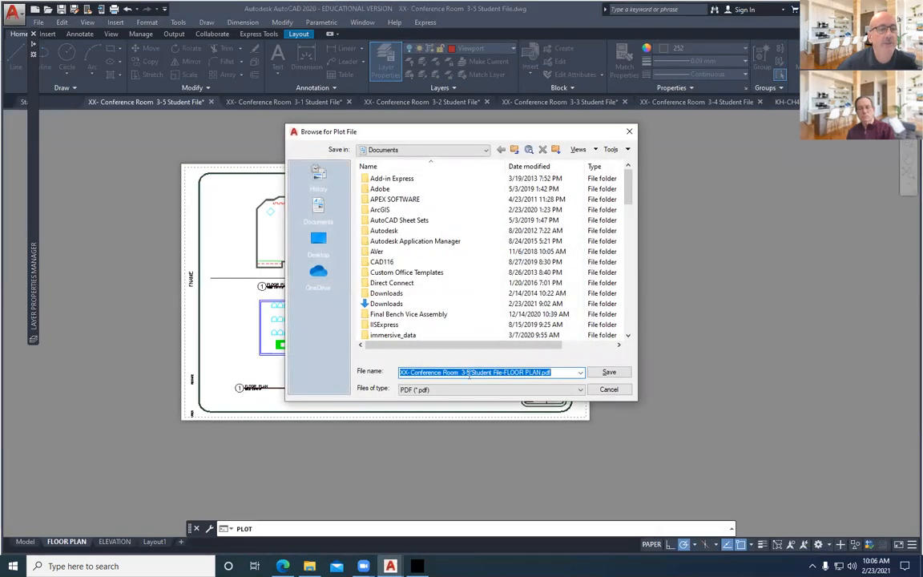
pyautogui.click(318, 239)
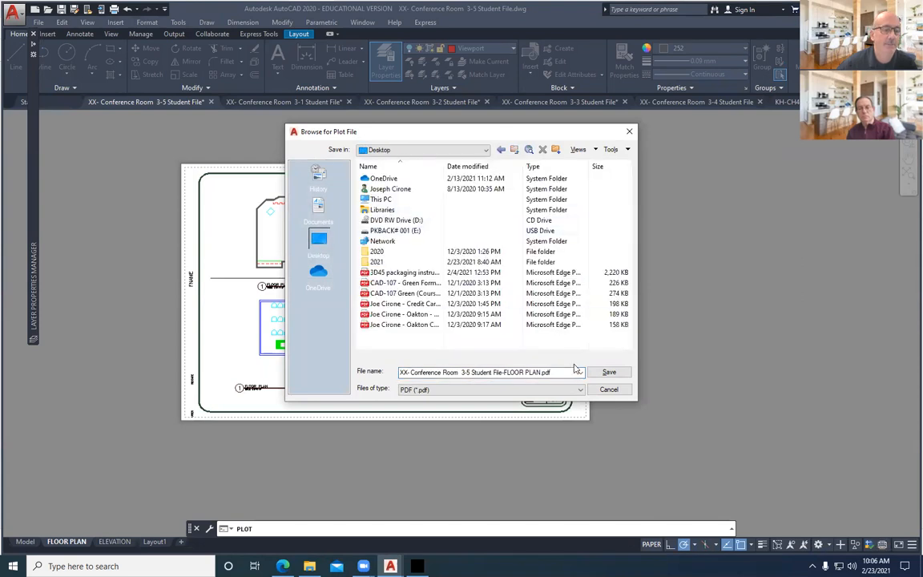
pyautogui.click(609, 372)
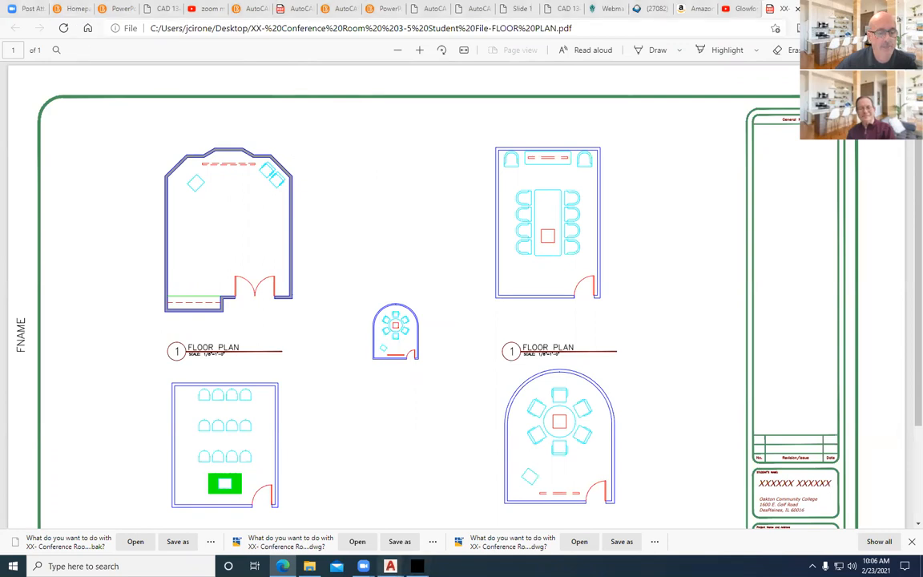
# Step: Switch back to the Conference Room 3-5 drawing in AutoCAD and reopen the plot settings for the FLOOR PLAN layout as a single sheet
pyautogui.moveTo(391, 566)
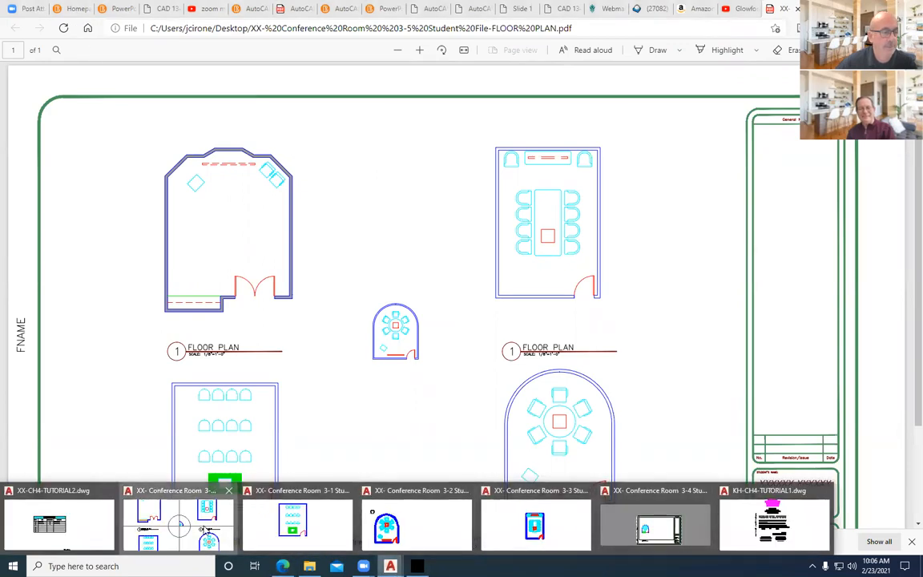
pyautogui.click(186, 479)
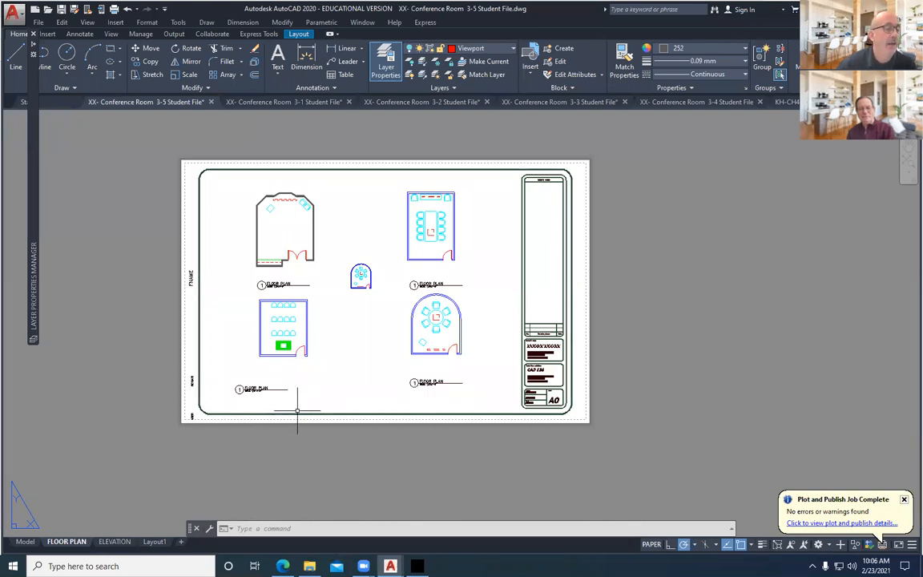
pyautogui.click(36, 23)
pyautogui.click(73, 296)
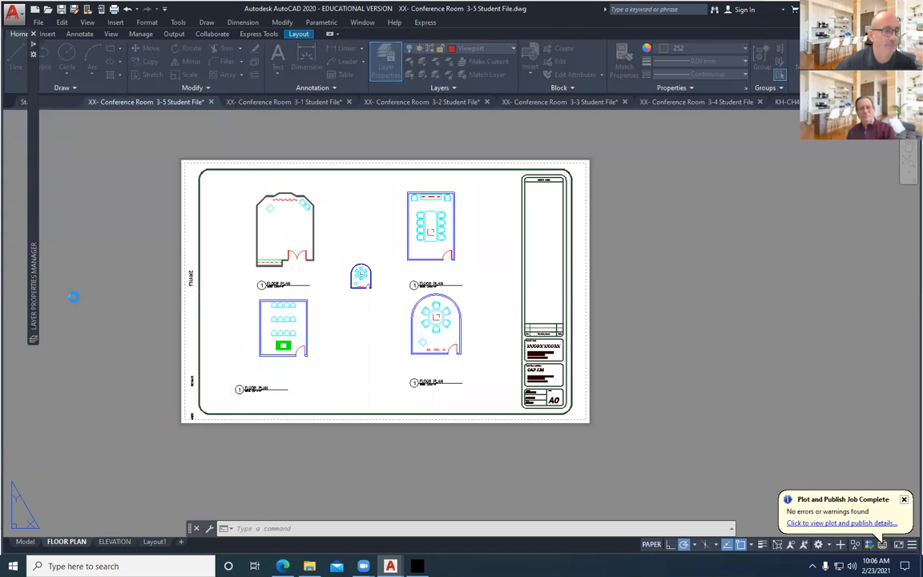
pyautogui.click(447, 309)
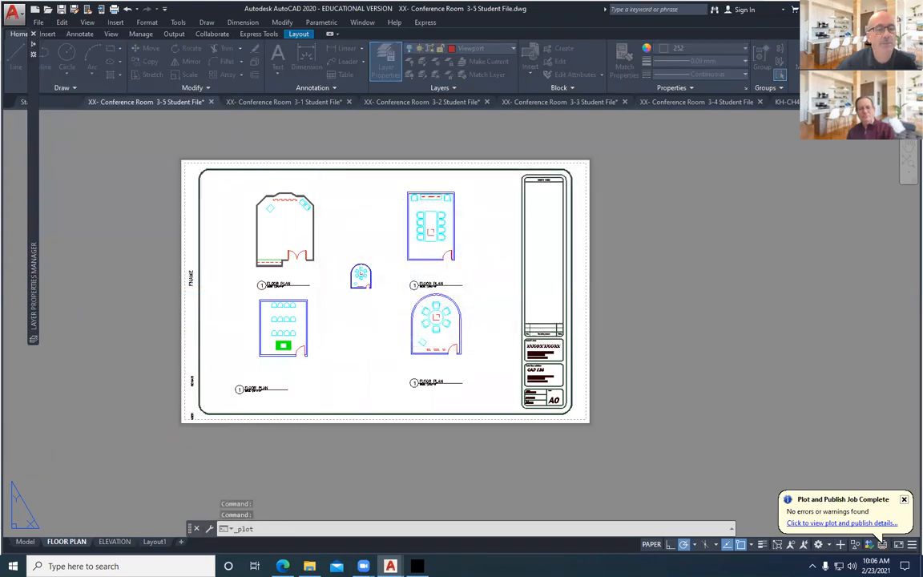
pyautogui.click(489, 283)
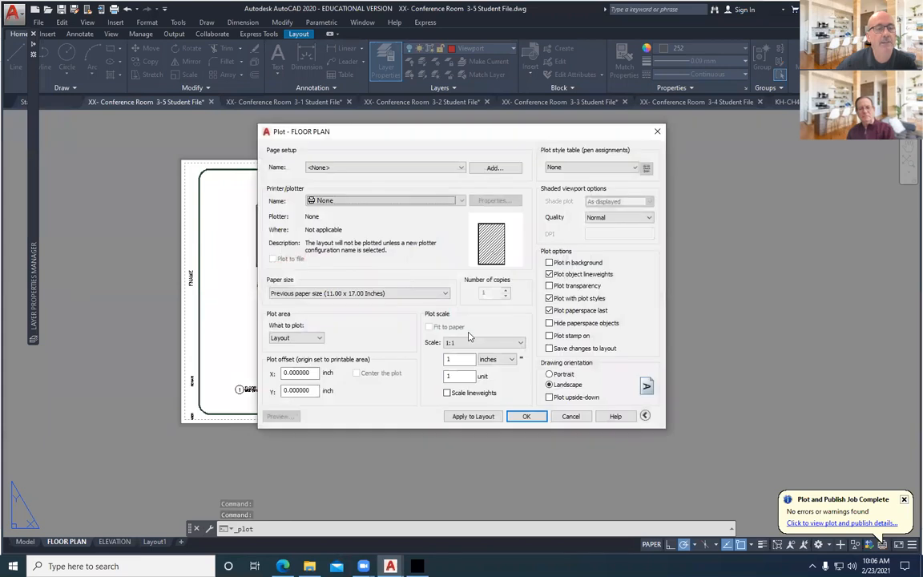
# Step: Select the HP DesignJet T520 plotter, examine its available paper sizes, and leave the plot settings without plotting
pyautogui.click(417, 200)
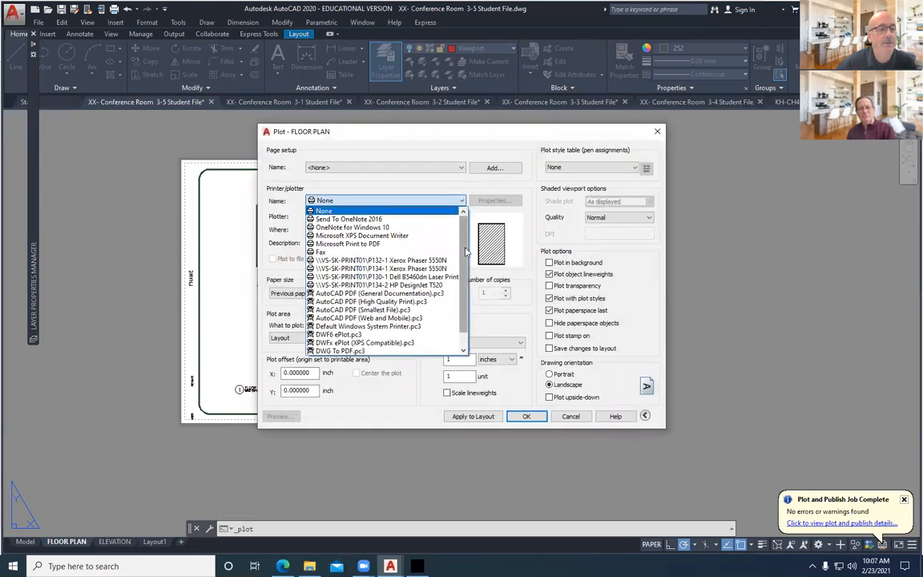
pyautogui.moveTo(464, 253); pyautogui.dragTo(464, 274)
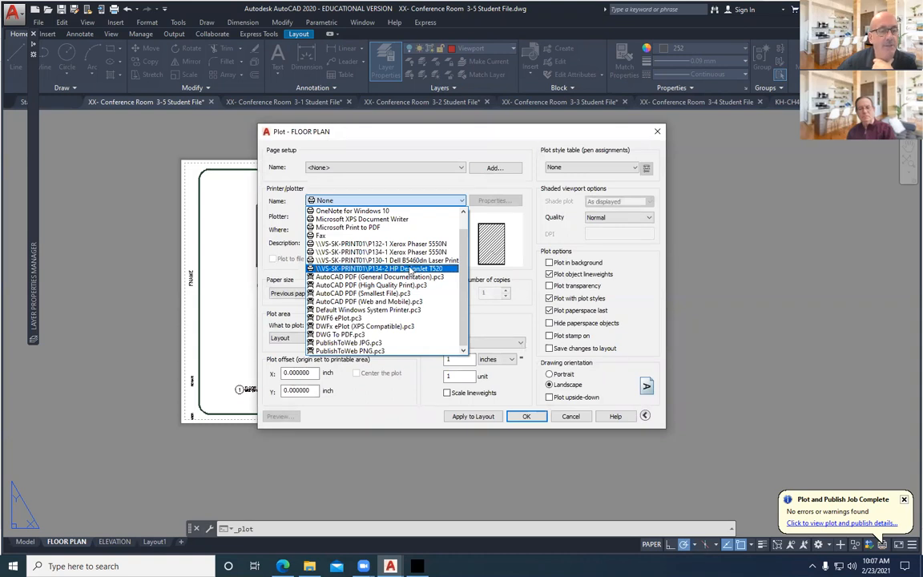
pyautogui.click(411, 269)
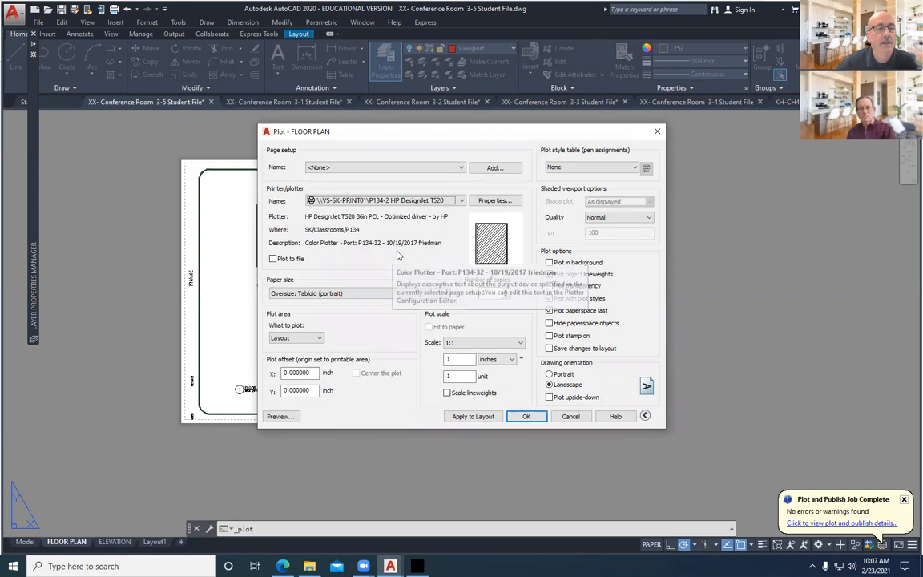
pyautogui.click(401, 293)
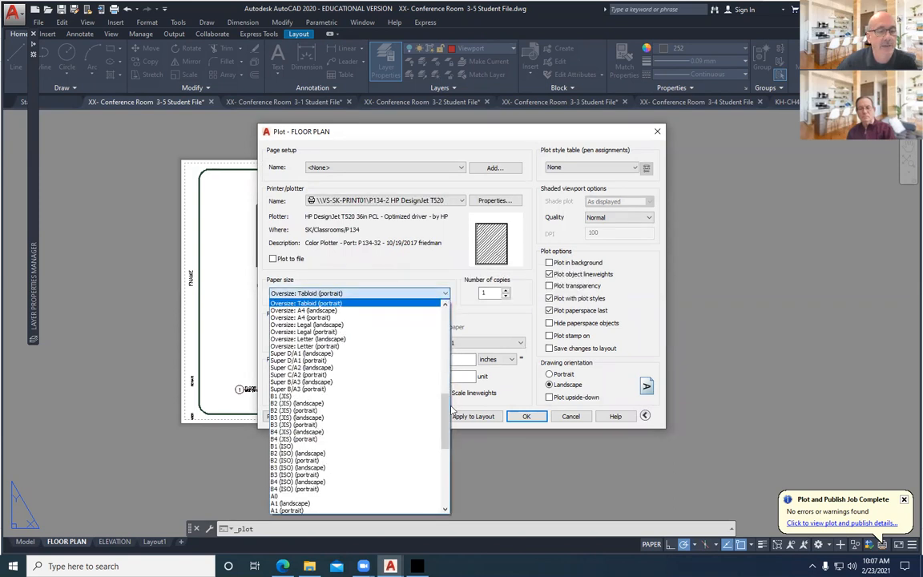
pyautogui.moveTo(447, 417); pyautogui.dragTo(447, 362)
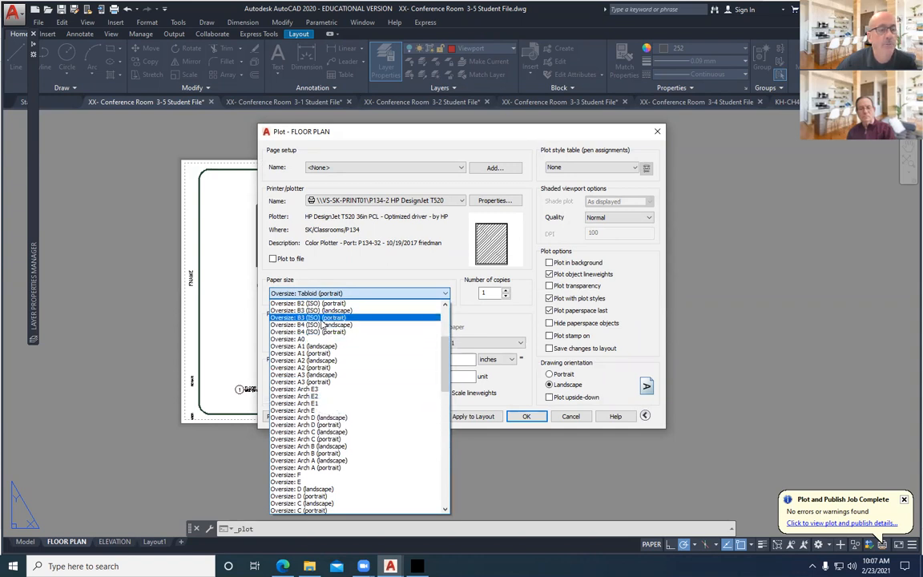
pyautogui.moveTo(447, 368); pyautogui.dragTo(453, 475)
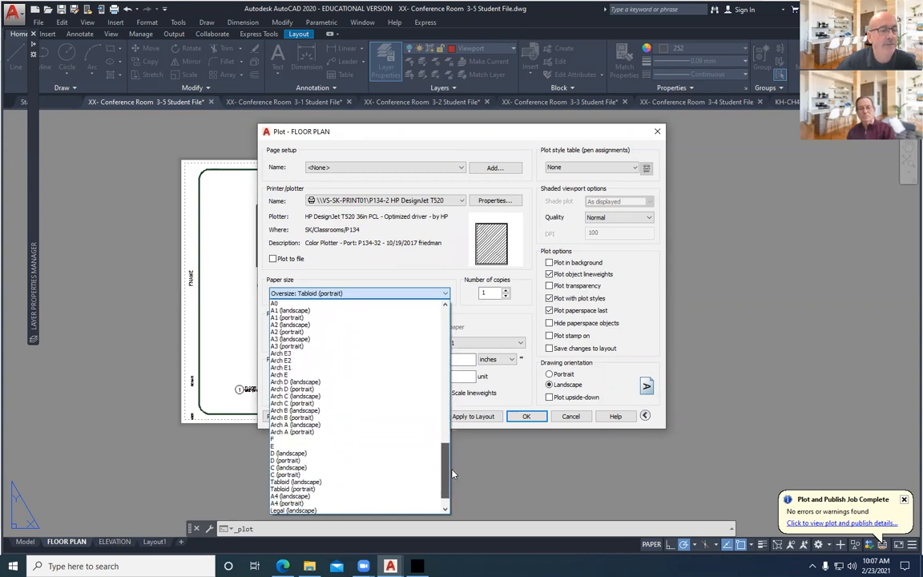
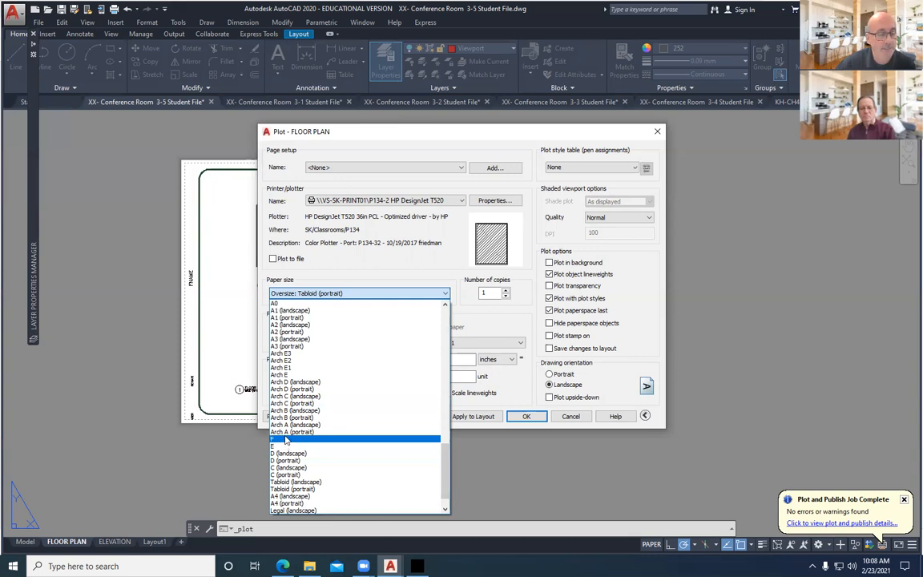
pyautogui.click(280, 290)
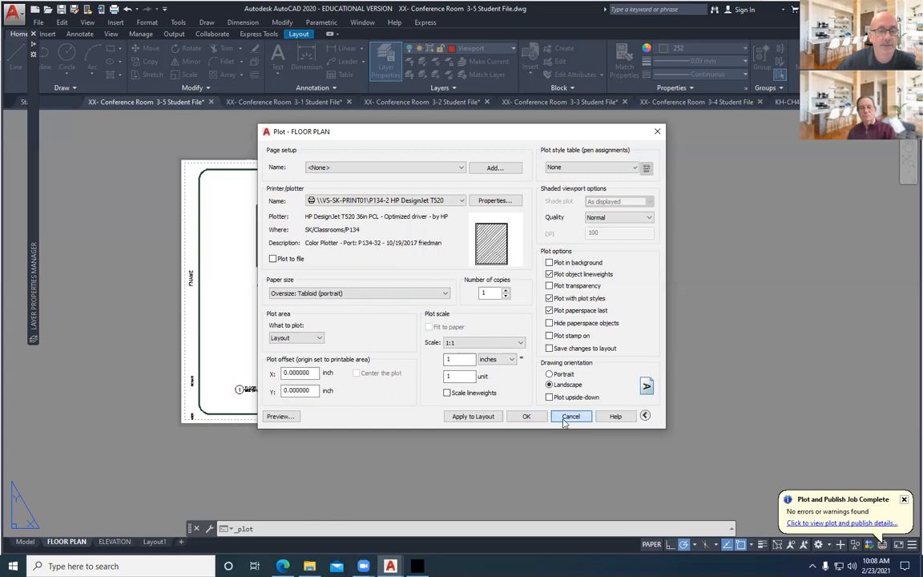
pyautogui.click(568, 417)
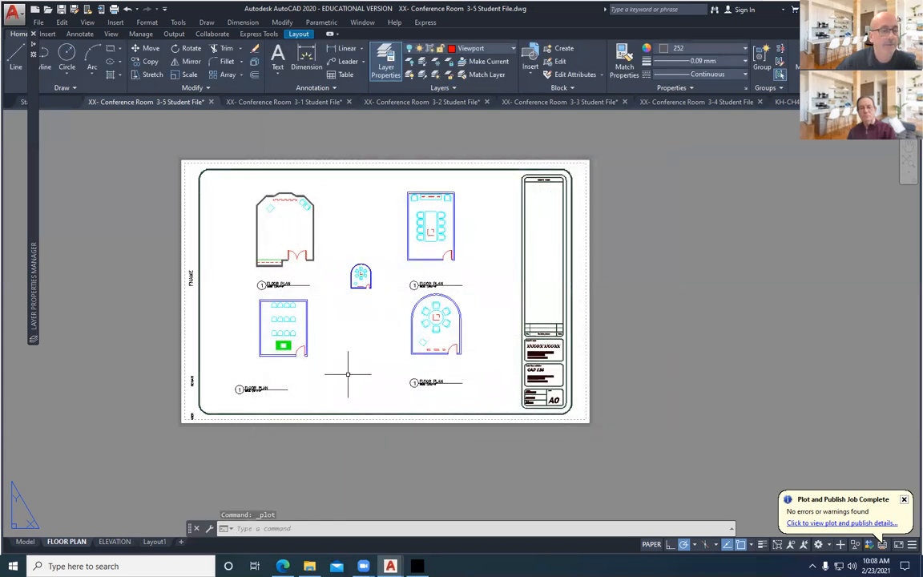
# Step: Switch to the Edge browser and look through the open course PDFs and slides for the Chapter 5 advanced plotting page
pyautogui.moveTo(283, 566)
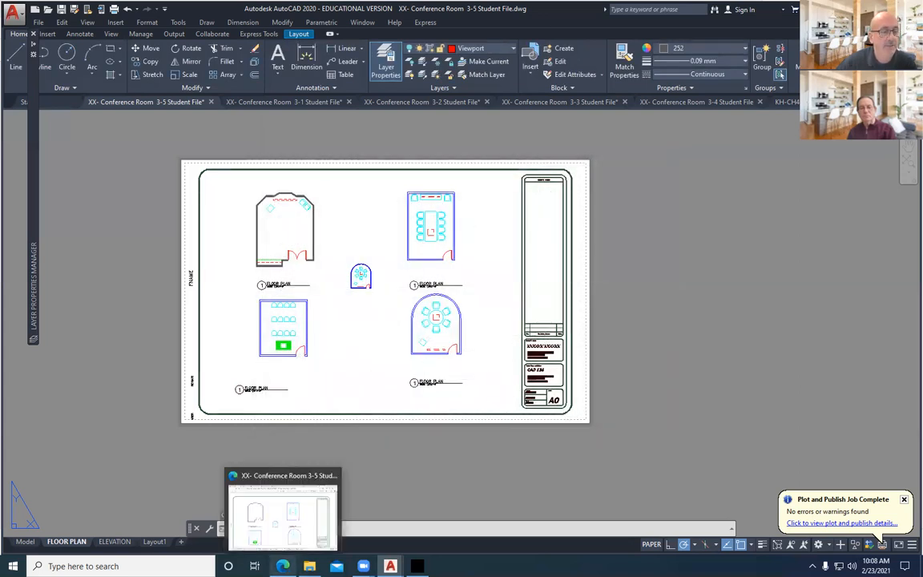
pyautogui.click(272, 534)
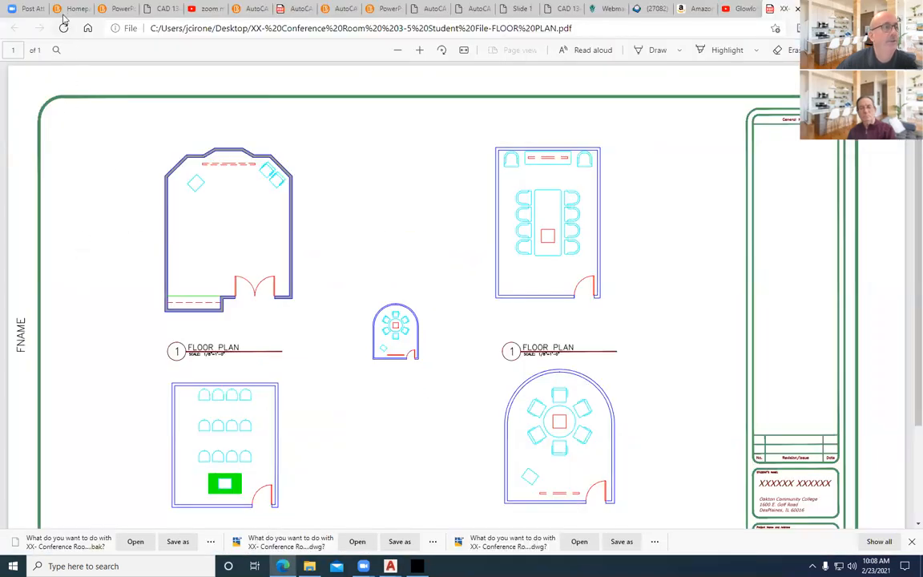
pyautogui.click(159, 10)
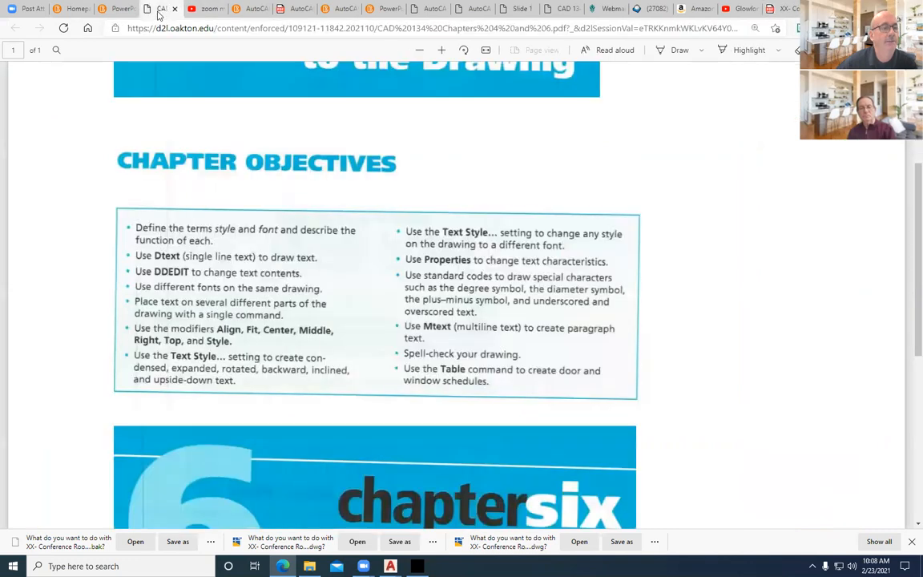
pyautogui.click(296, 10)
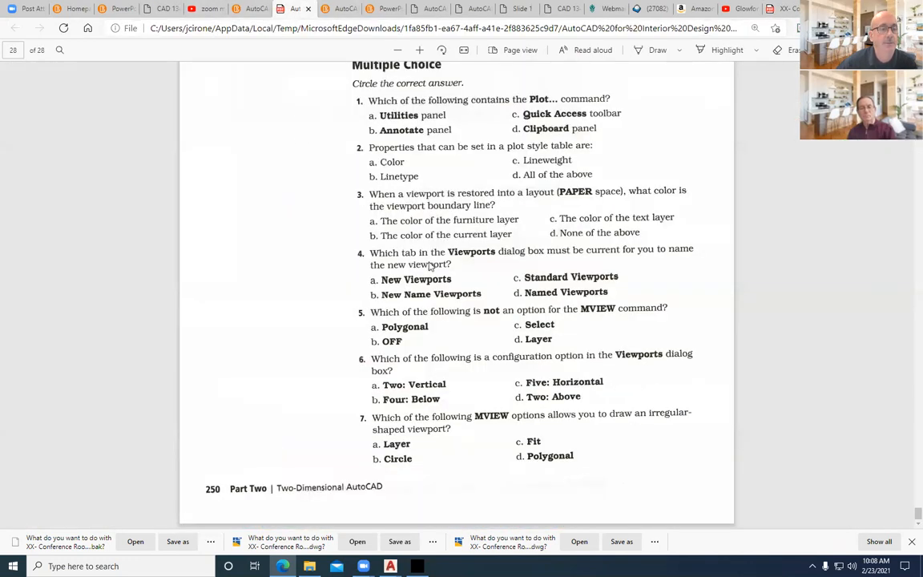
pyautogui.scroll(4, 364, 187)
pyautogui.scroll(-4, 365, 192)
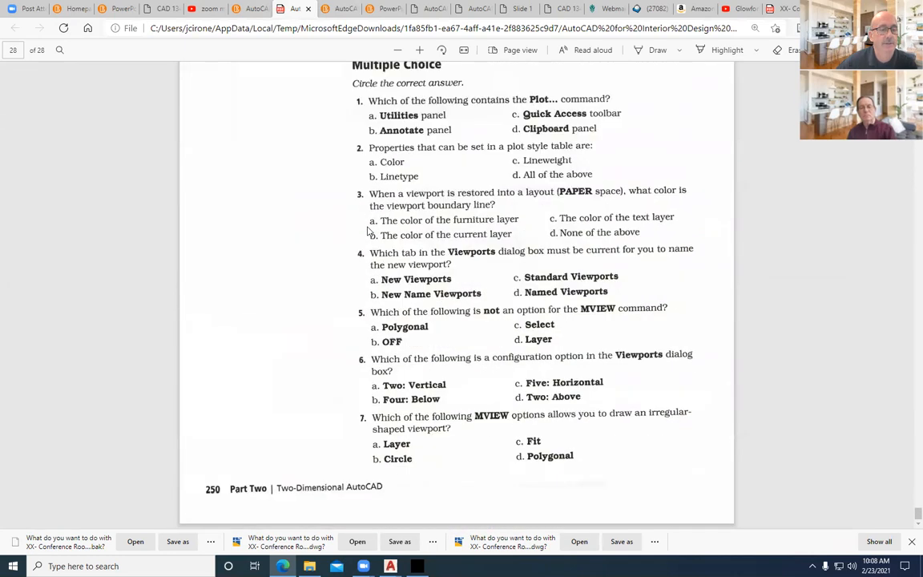
pyautogui.click(433, 10)
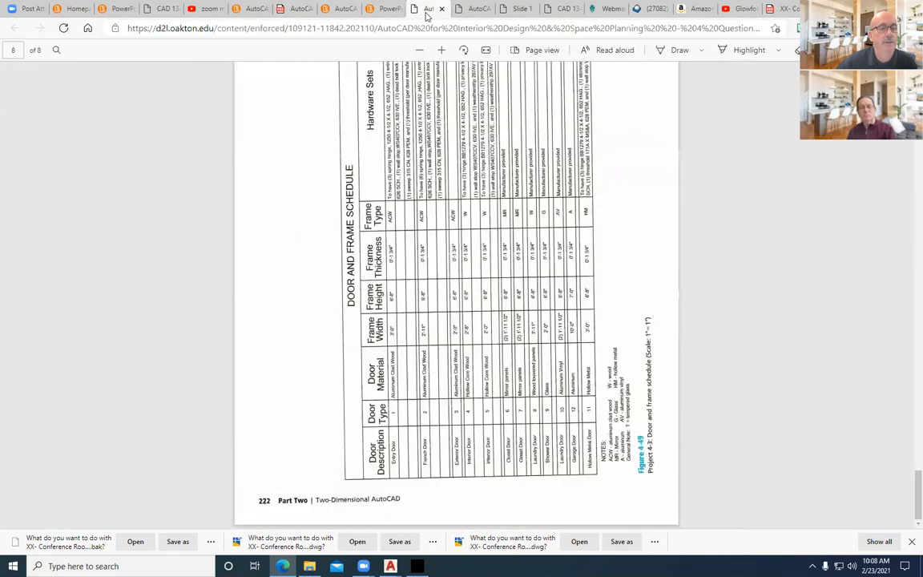
pyautogui.click(475, 9)
pyautogui.click(520, 11)
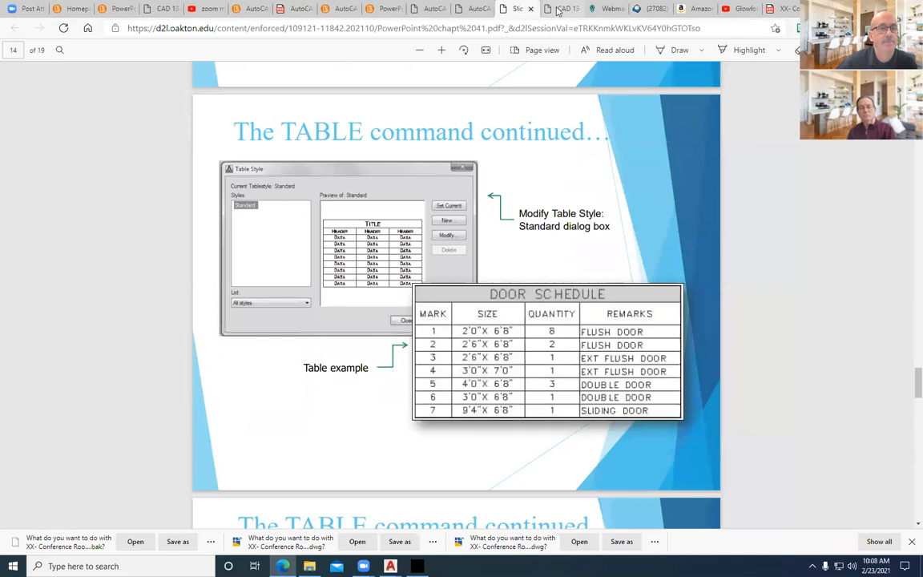
pyautogui.click(253, 11)
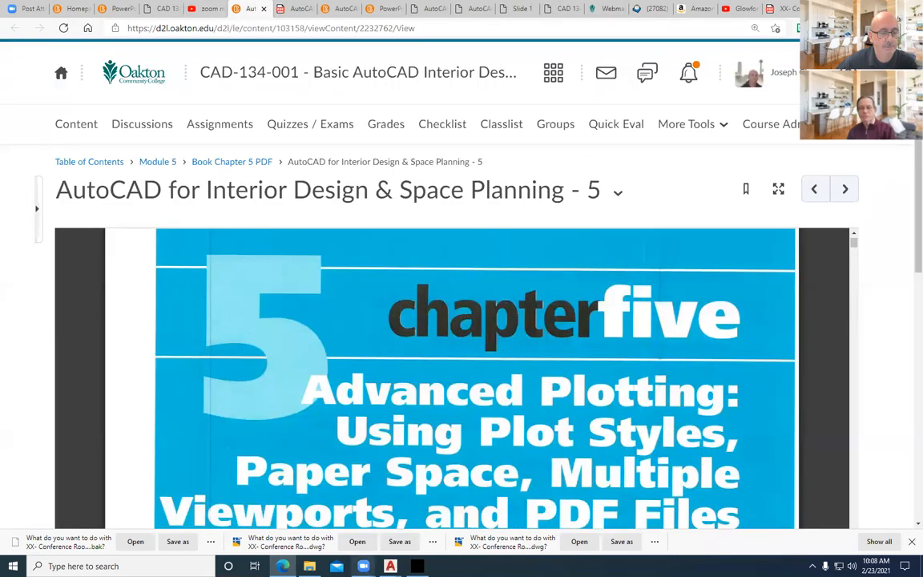
# Step: Switch back to the Conference Room 3-5 drawing in AutoCAD and turn the Viewport layer on to show the viewport borders
pyautogui.moveTo(390, 566)
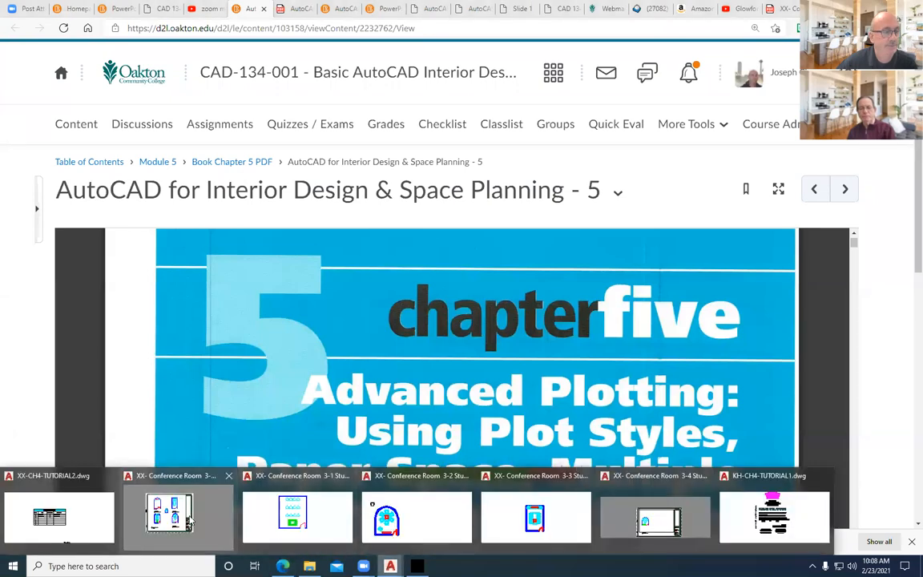
pyautogui.click(172, 466)
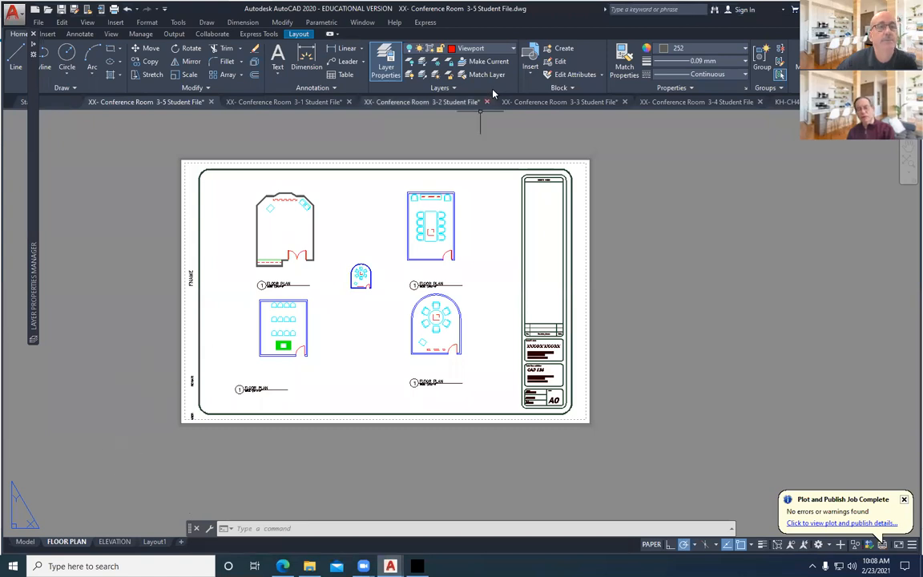
pyautogui.click(481, 48)
pyautogui.click(411, 207)
pyautogui.click(158, 277)
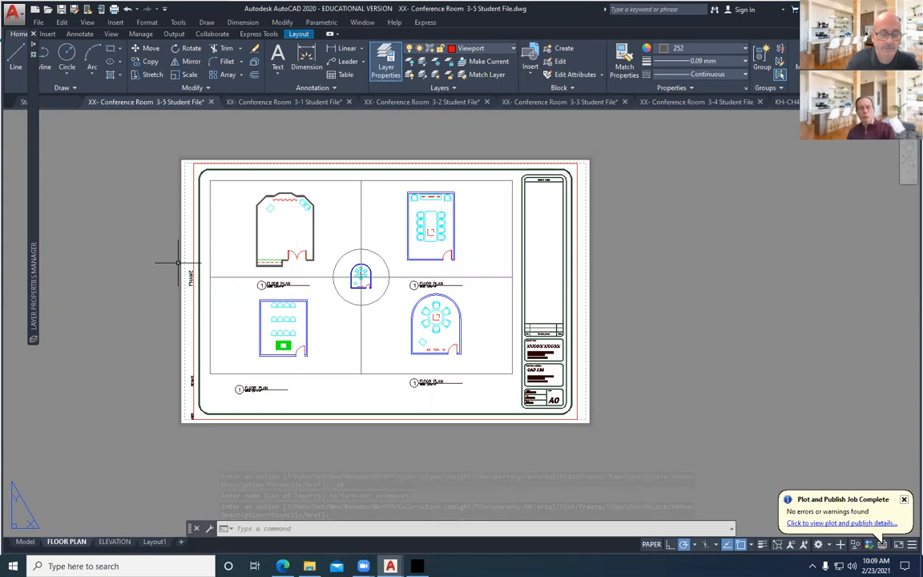
# Step: Create a small rectangular viewport with MVIEW below the lower floor plans, between their two titles
pyautogui.write('mview')
pyautogui.press('Return')
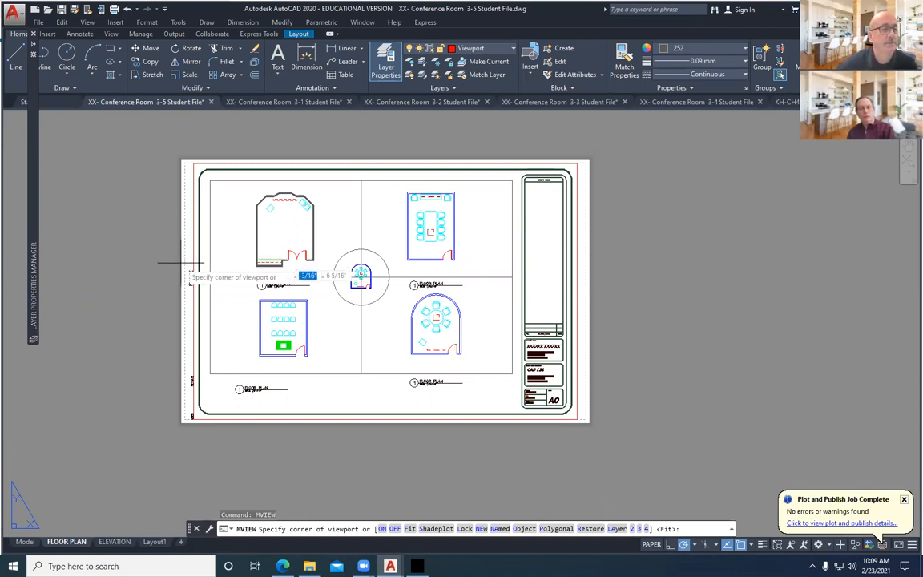
pyautogui.click(300, 407)
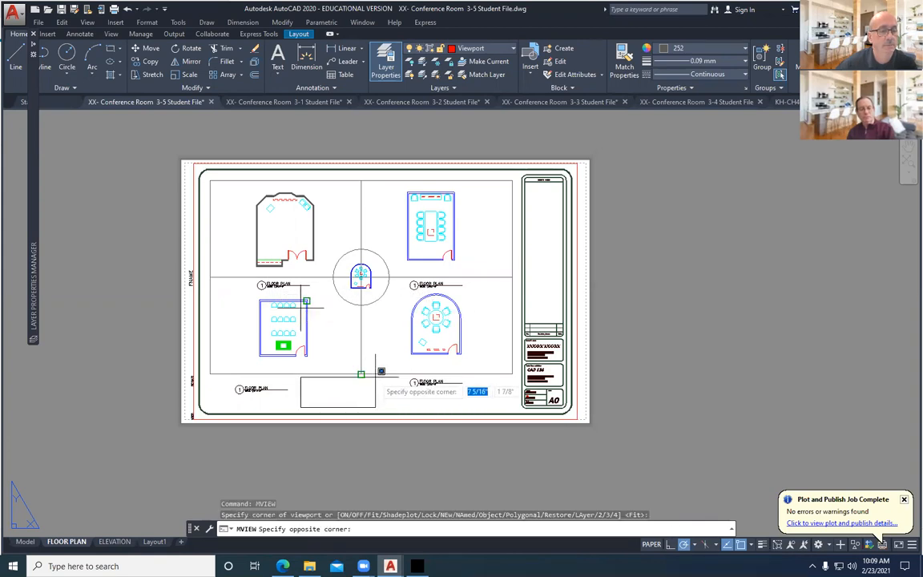
pyautogui.scroll(3, 371, 374)
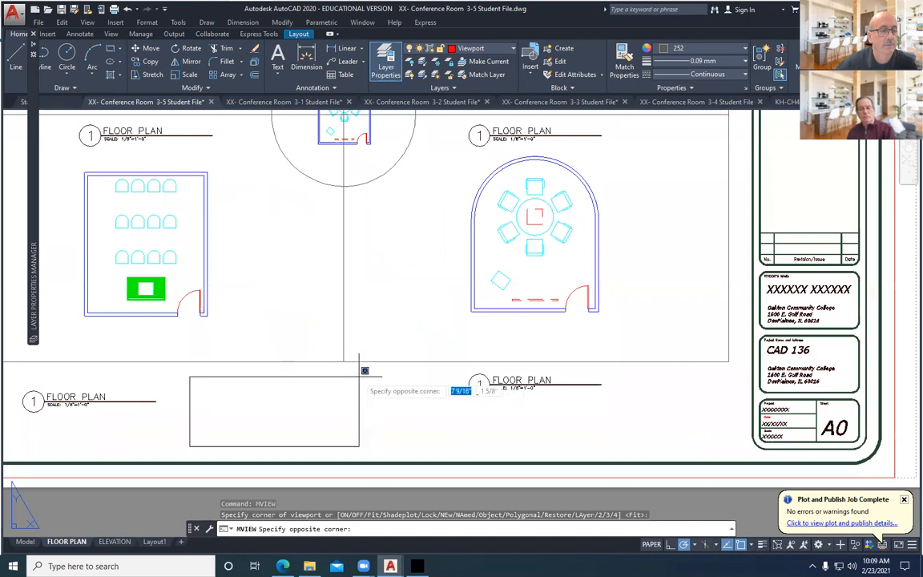
pyautogui.click(360, 376)
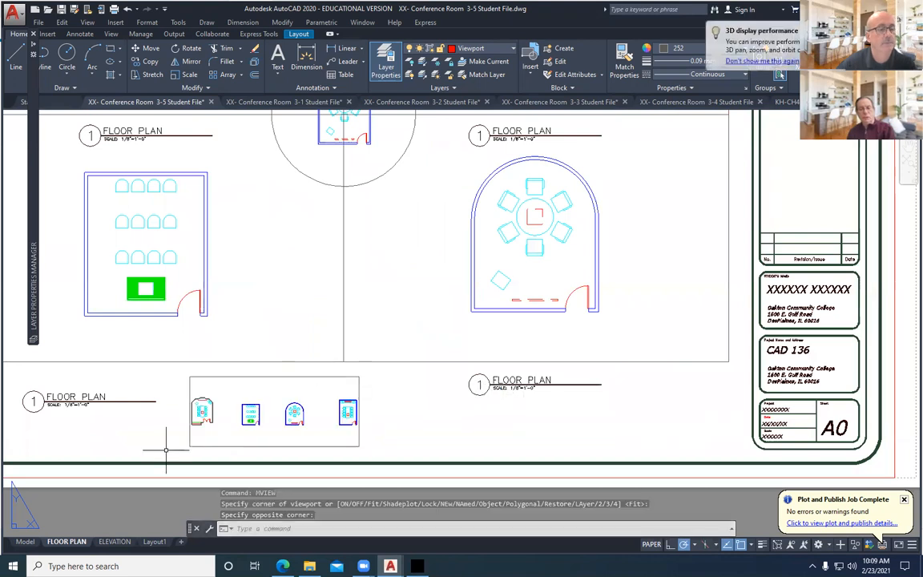
# Step: Activate model space in the lower-left floor plan viewport and return to paper space
pyautogui.click(247, 311)
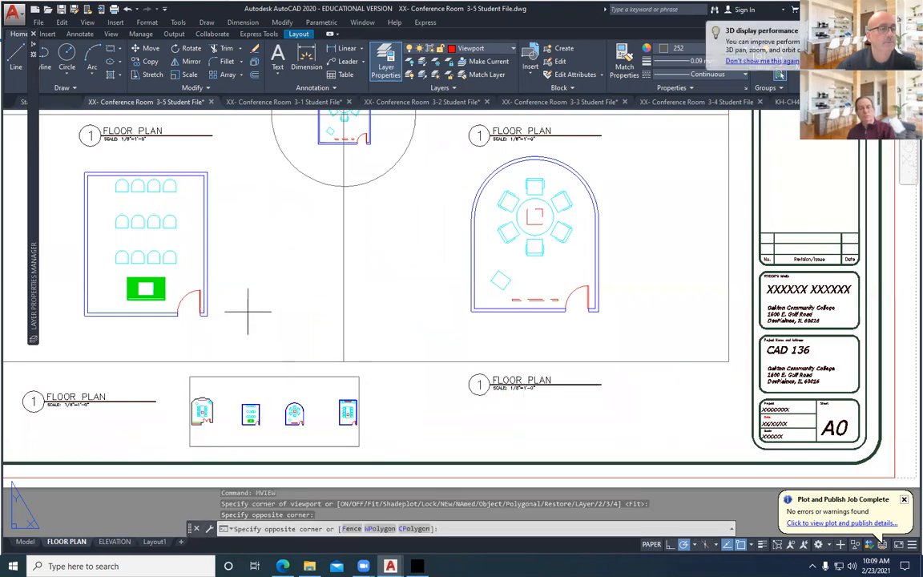
pyautogui.doubleClick(227, 325)
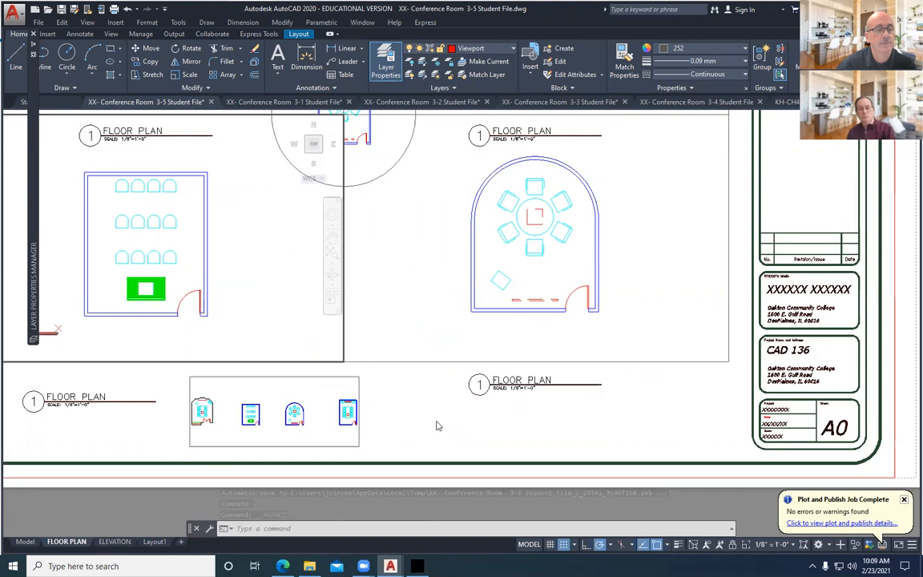
pyautogui.doubleClick(433, 423)
pyautogui.write('mview')
pyautogui.press('Return')
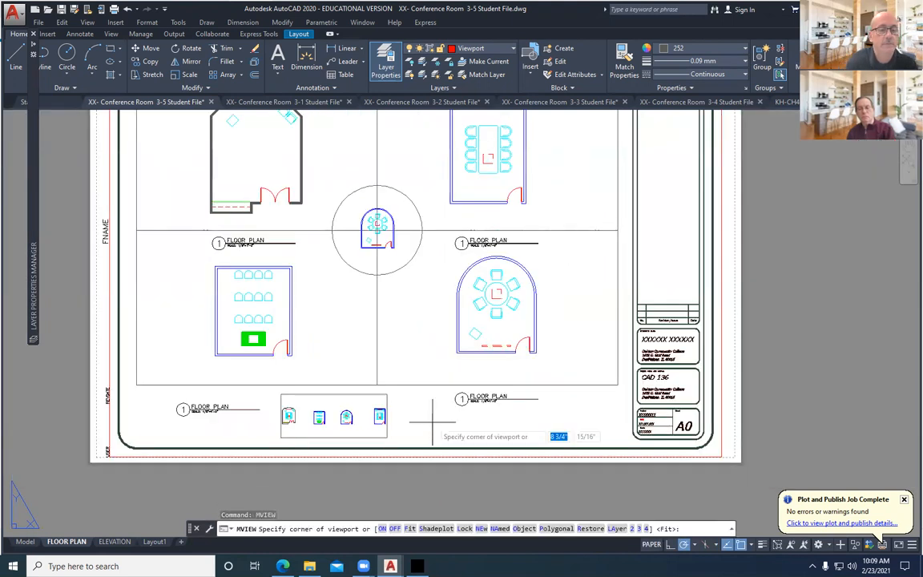
pyautogui.press('Escape')
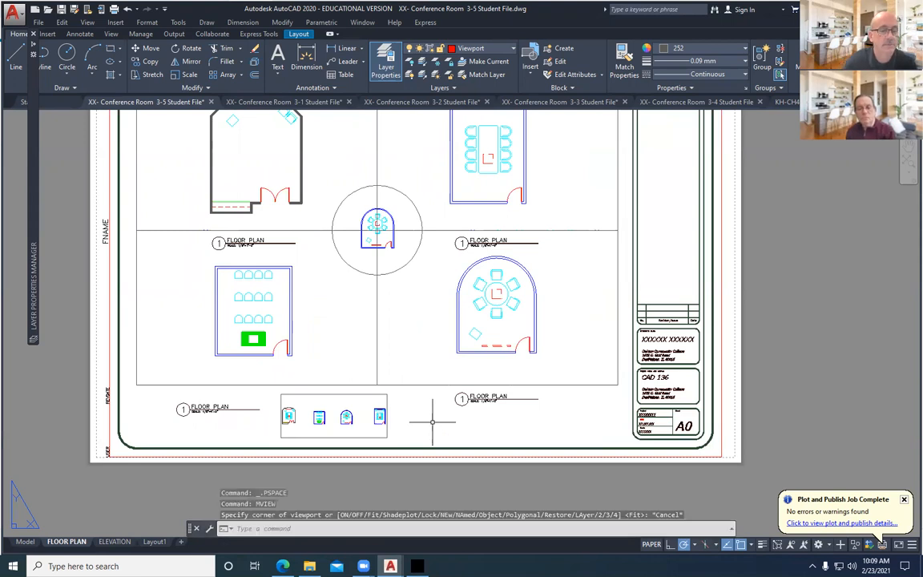
pyautogui.write('mvie')
pyautogui.press('Return')
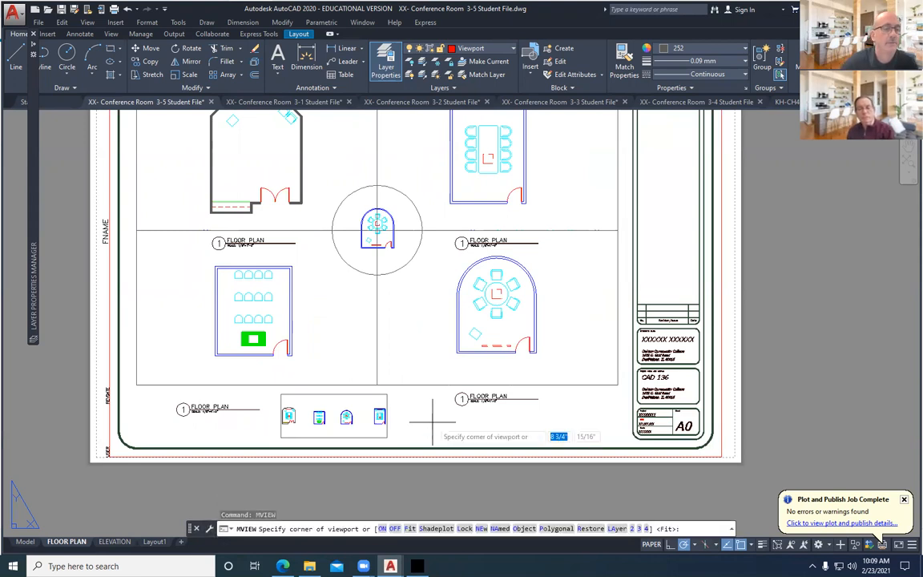
pyautogui.click(338, 325)
pyautogui.click(337, 326)
pyautogui.click(313, 342)
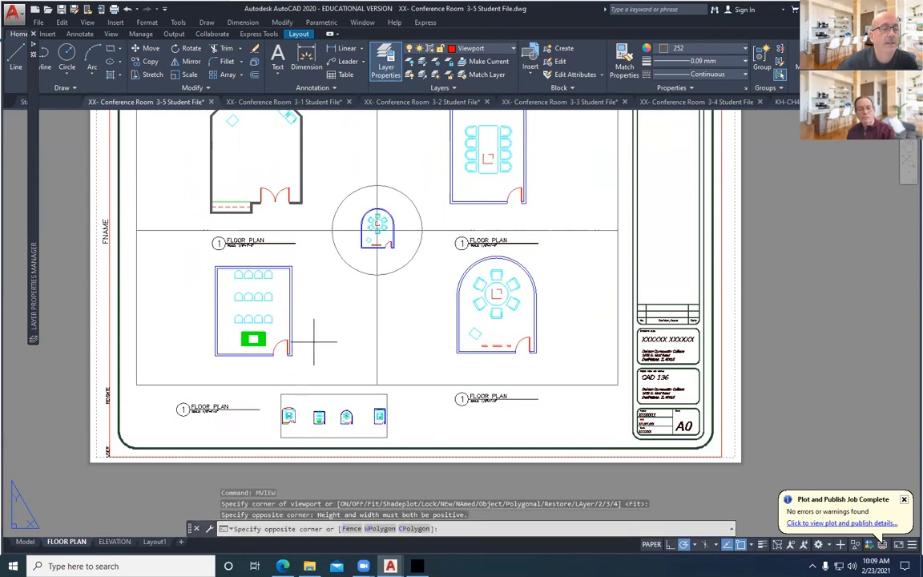
# Step: Enter and leave the lower-left viewport, and erase the small viewport below the floor plans
pyautogui.doubleClick(313, 341)
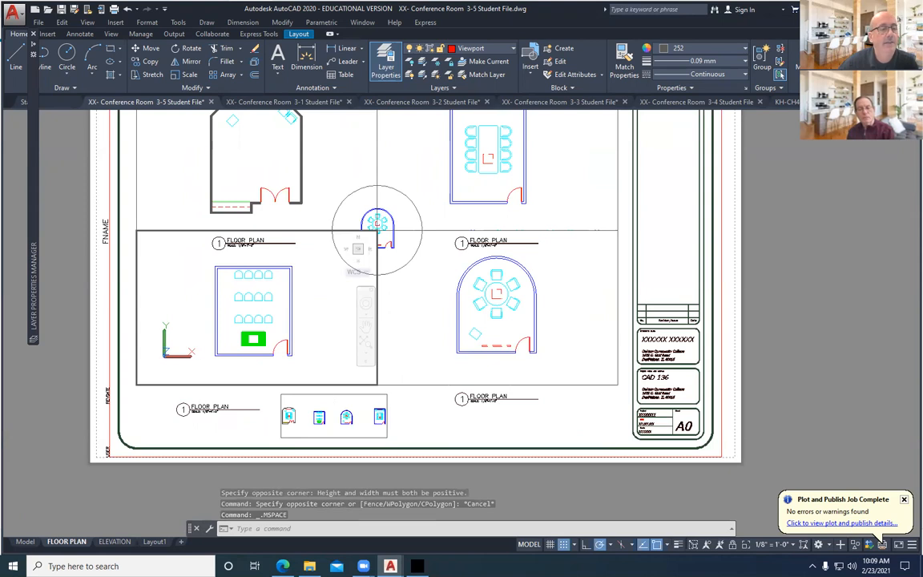
pyautogui.doubleClick(401, 410)
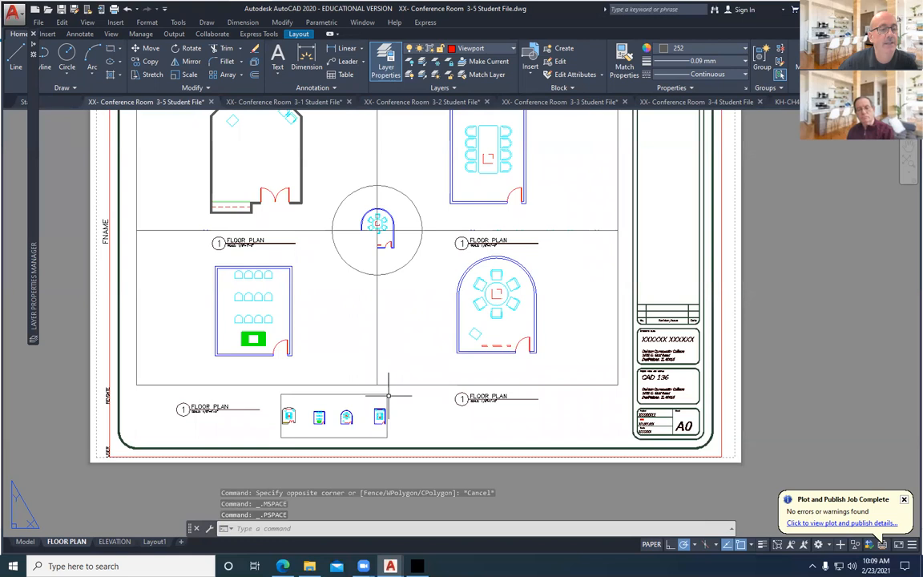
pyautogui.click(387, 401)
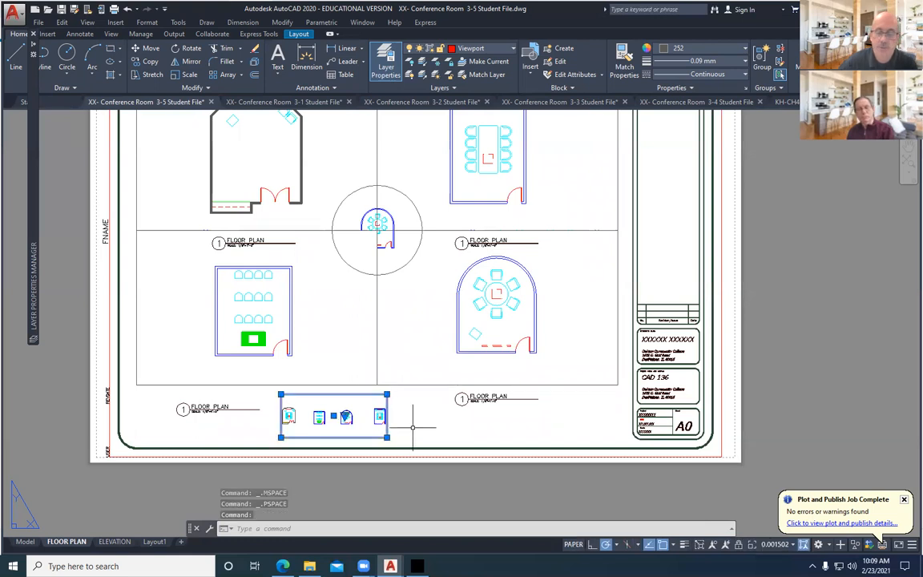
pyautogui.press('Delete')
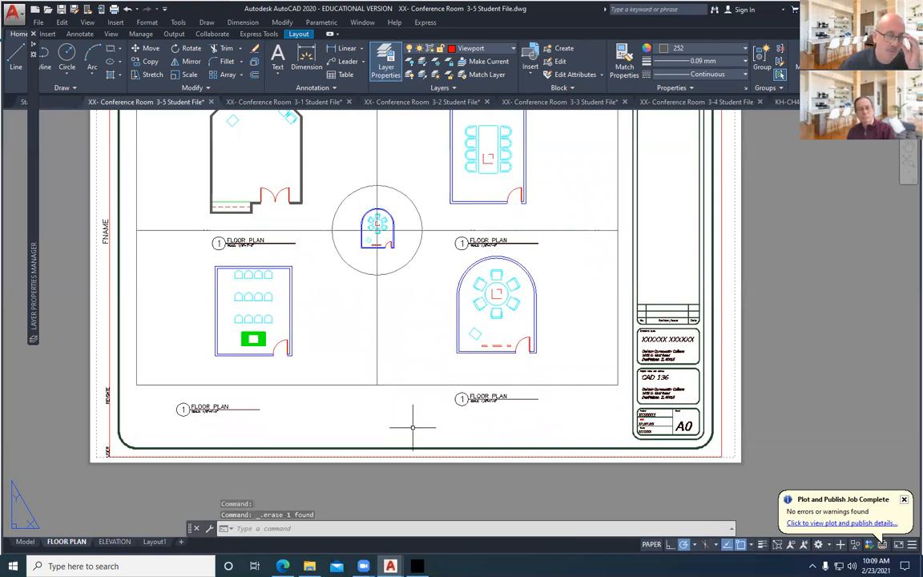
# Step: Activate the floor plan viewports one by one and lock the upper-right, lower-right and lower-left ones
pyautogui.moveTo(404, 405); pyautogui.dragTo(391, 462, button='middle')
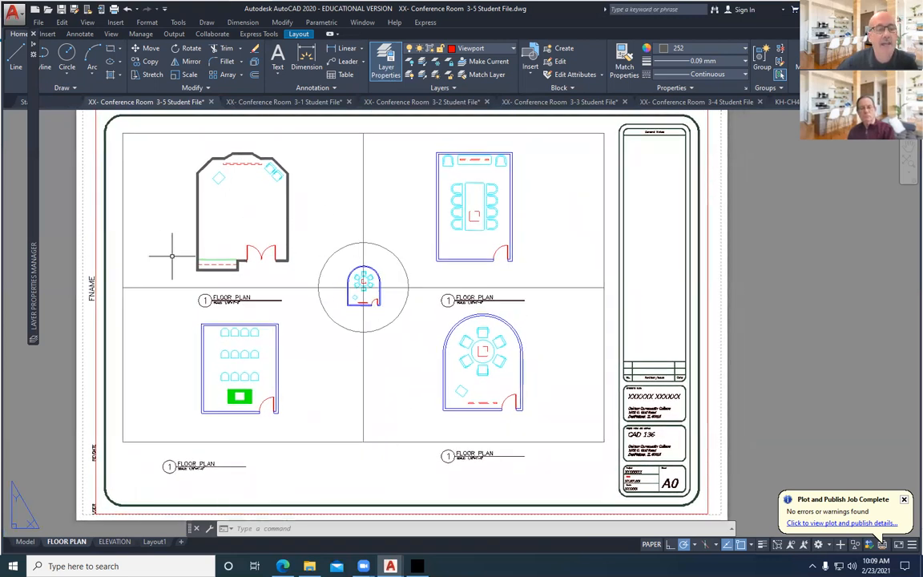
pyautogui.doubleClick(165, 207)
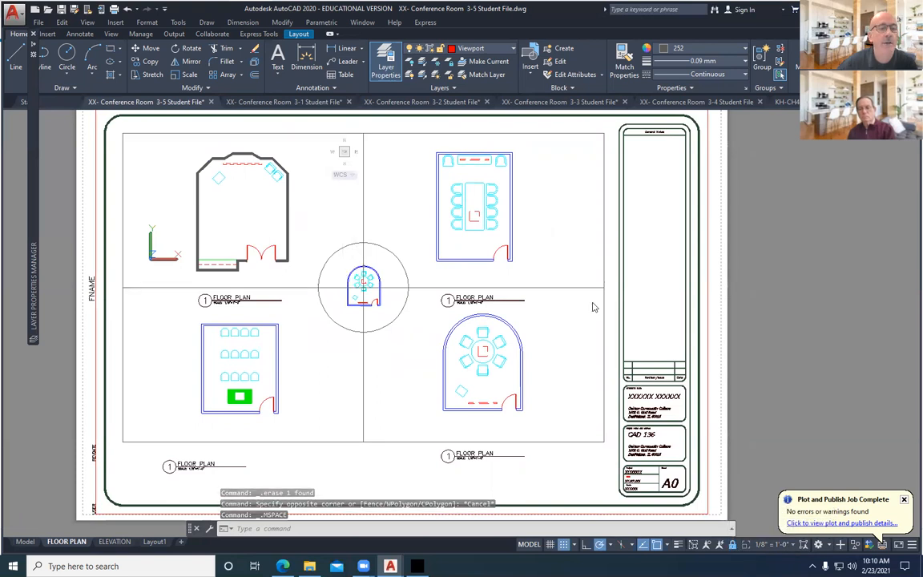
pyautogui.click(539, 248)
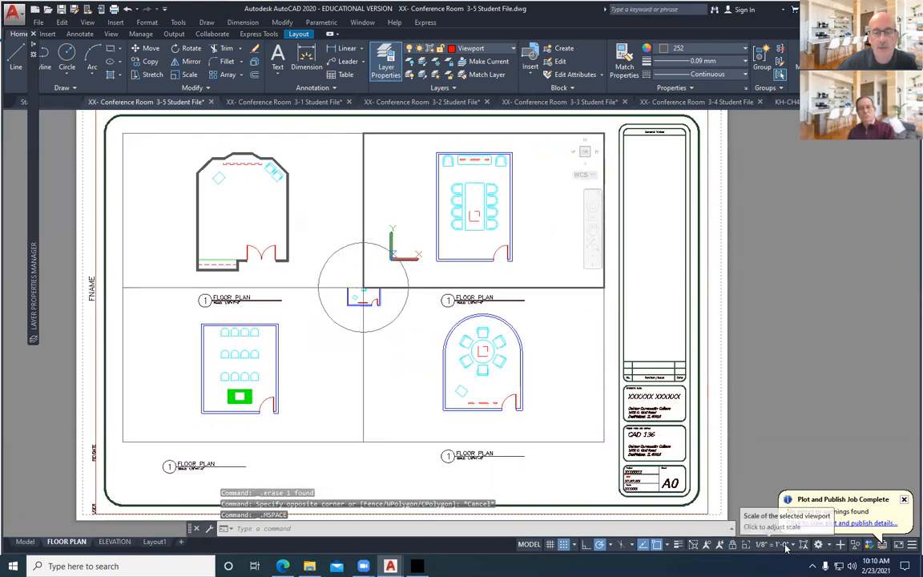
pyautogui.click(732, 544)
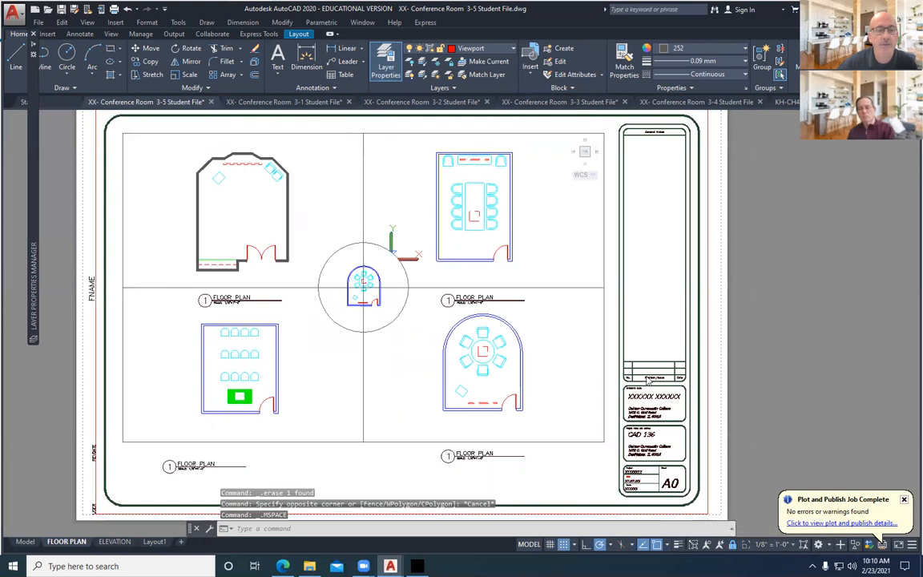
pyautogui.click(572, 352)
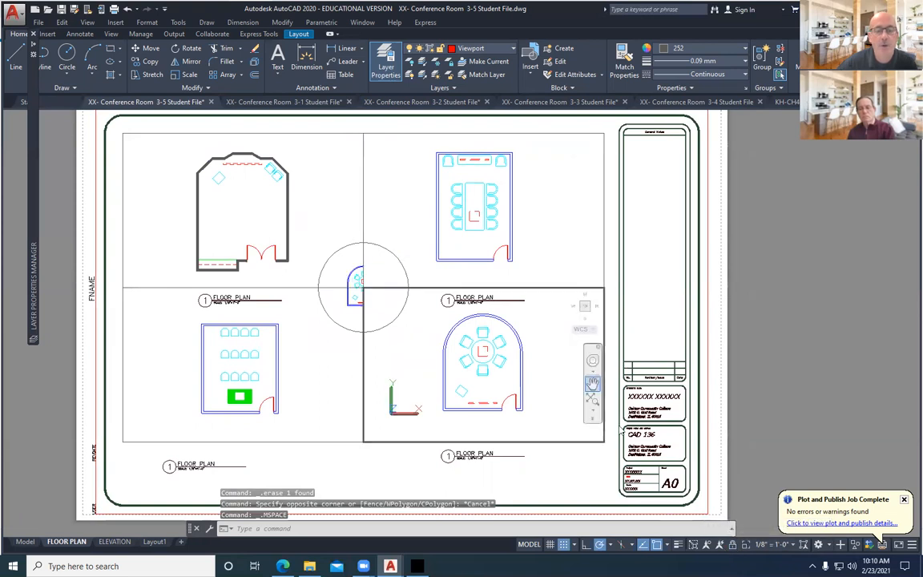
pyautogui.click(732, 545)
pyautogui.click(327, 369)
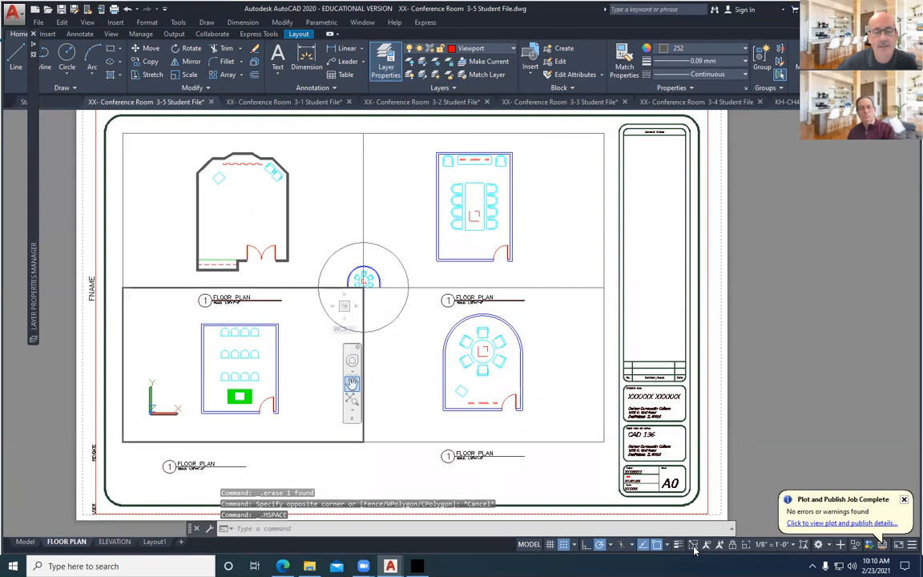
pyautogui.click(732, 545)
pyautogui.doubleClick(556, 497)
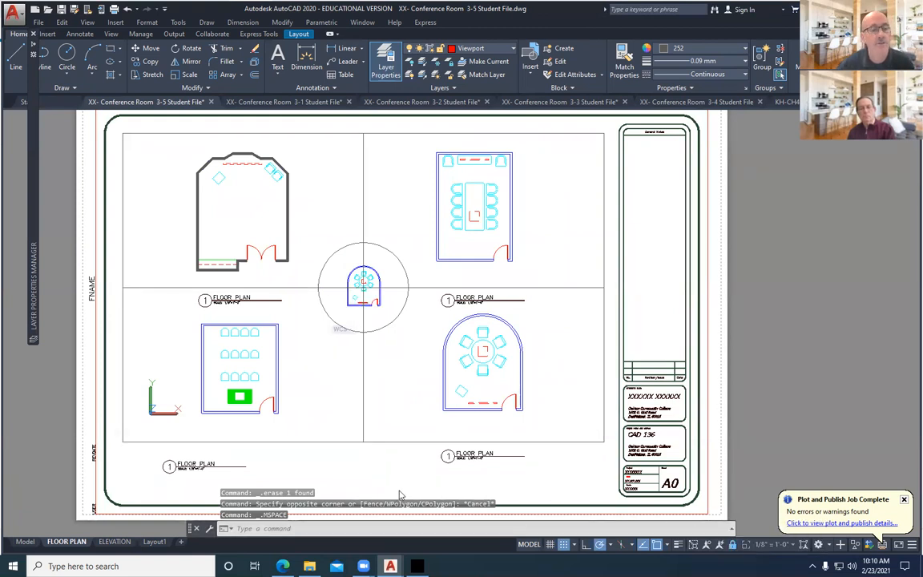
pyautogui.click(255, 304)
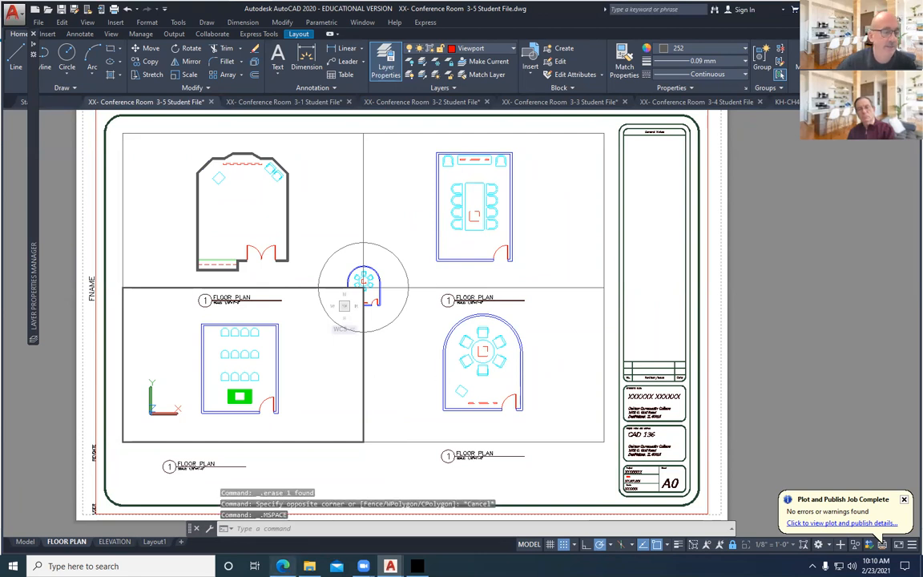
# Step: Switch to the Edge browser and review the chapter objectives on the Chapter 5 advanced plotting page
pyautogui.click(283, 566)
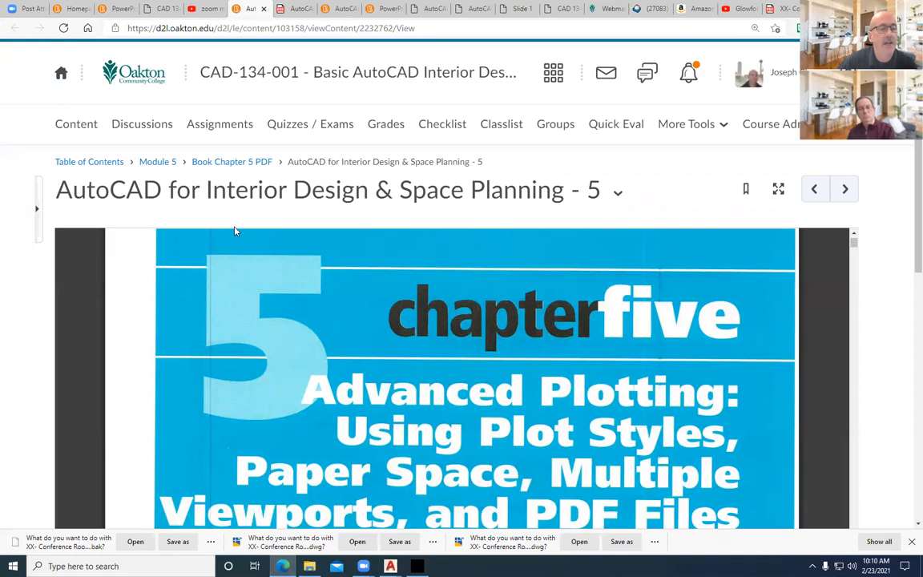
pyautogui.scroll(-2, 340, 245)
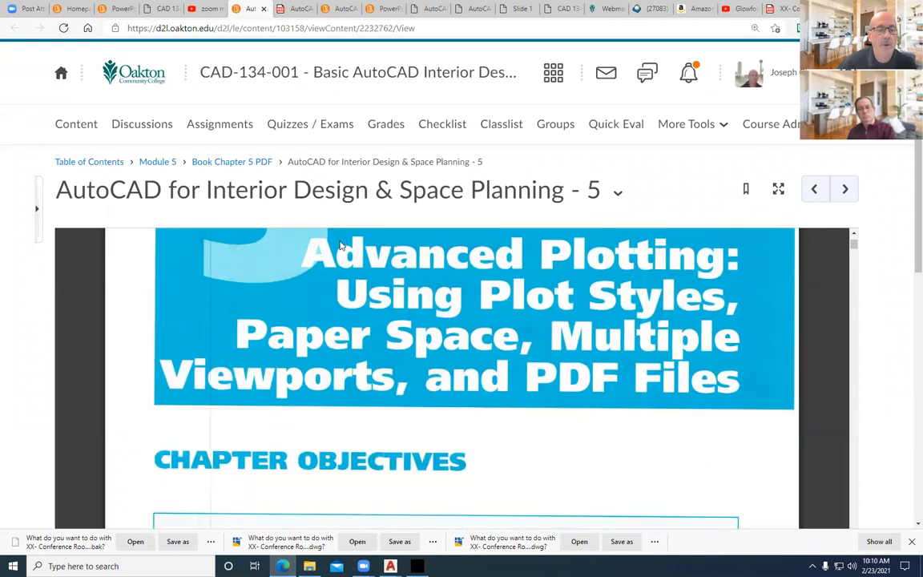
pyautogui.scroll(-5, 906, 210)
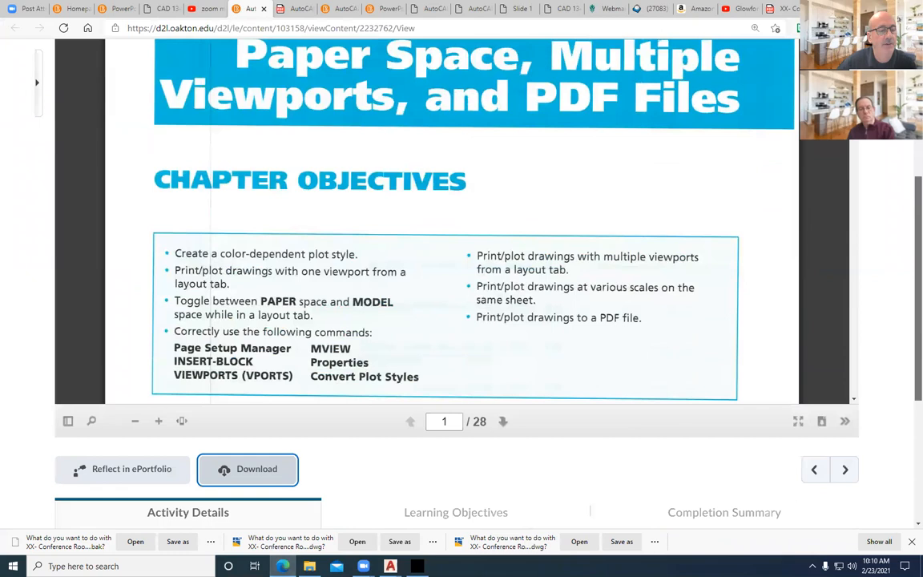
pyautogui.scroll(-2, 876, 141)
pyautogui.scroll(8, 876, 140)
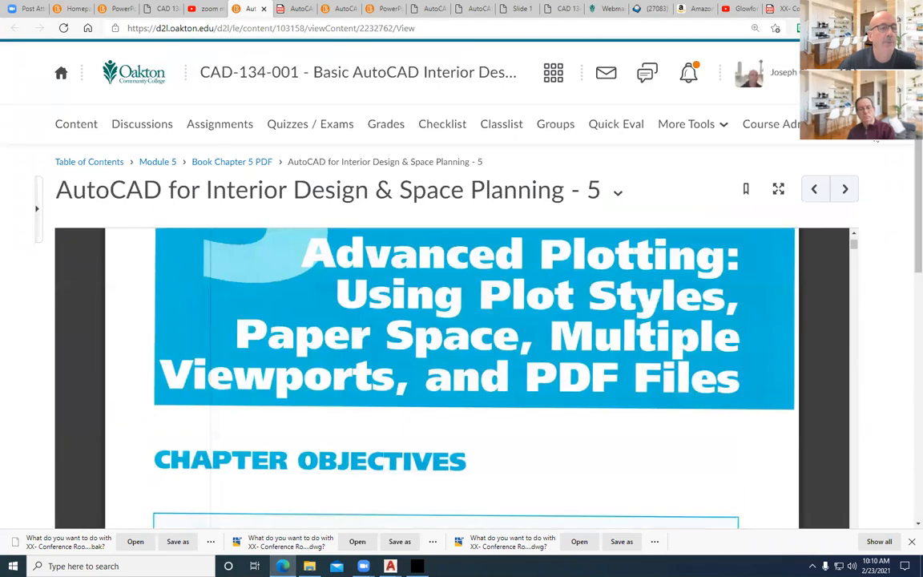
# Step: Open the CAD-134-001 course homepage and look over its announcements
pyautogui.click(395, 80)
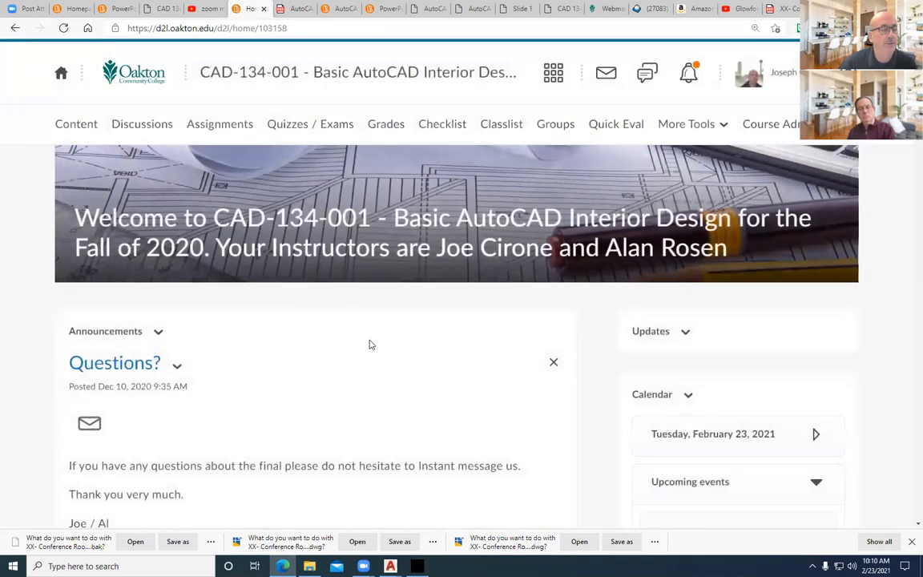
pyautogui.scroll(-1, 362, 353)
pyautogui.scroll(1, 361, 356)
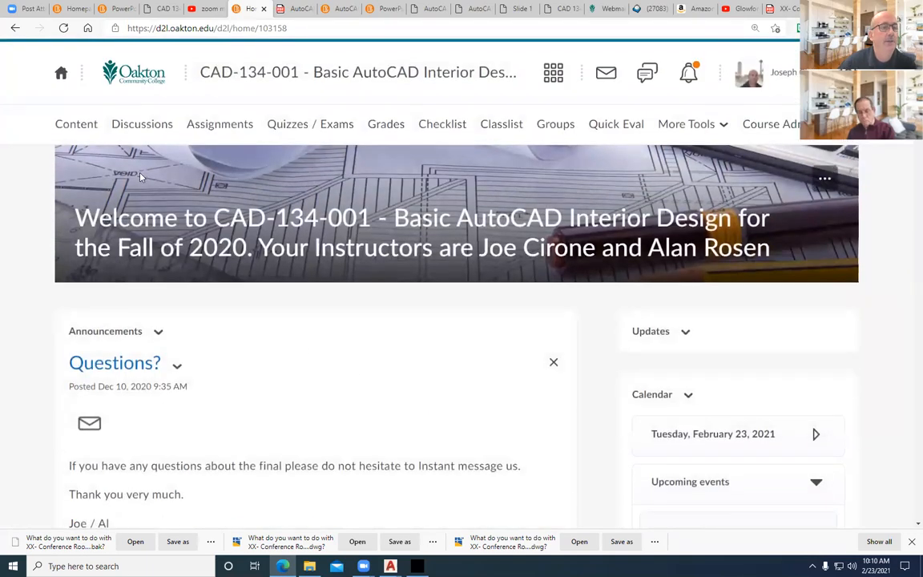
pyautogui.click(249, 81)
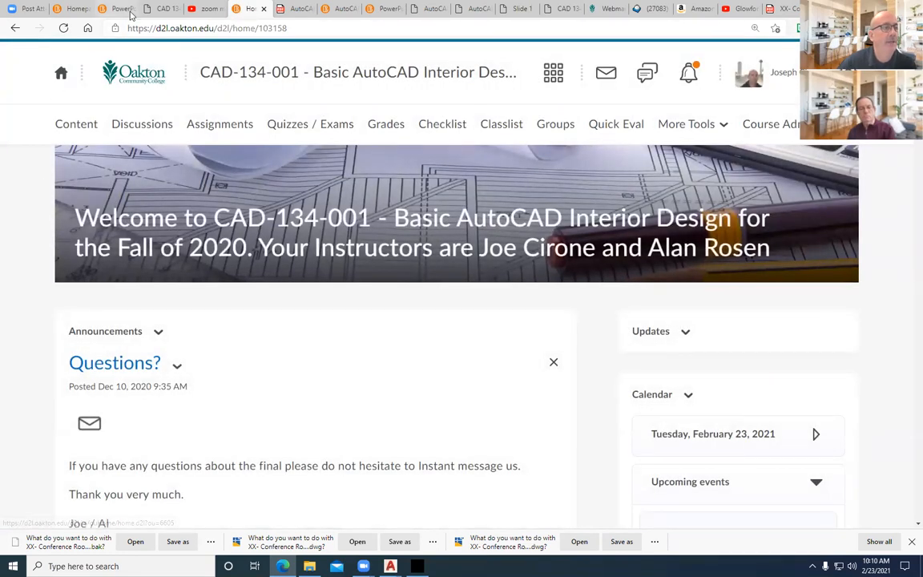
# Step: Switch to the downloaded Chapter 5 PDF and look back through its pages from the multiple-choice questions
pyautogui.click(290, 10)
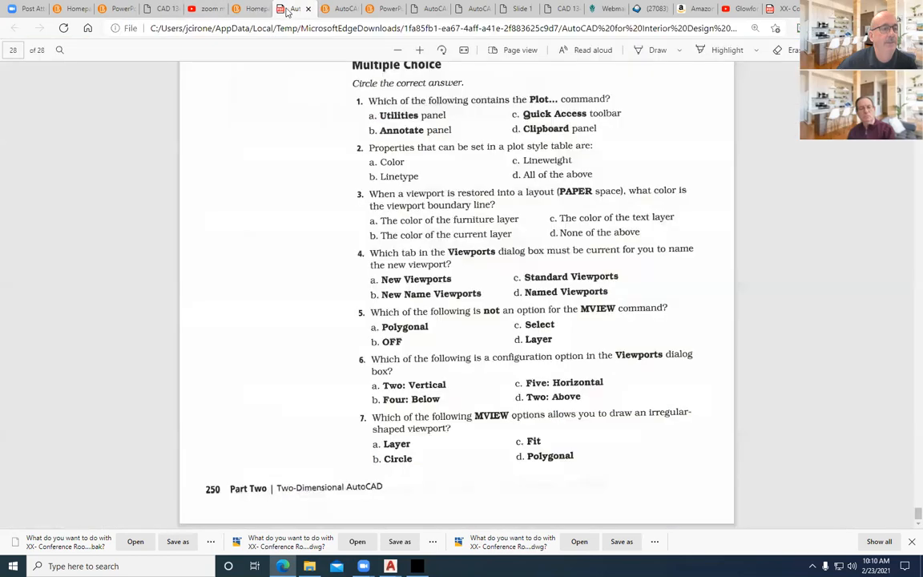
pyautogui.scroll(5, 365, 165)
pyautogui.scroll(20, 365, 166)
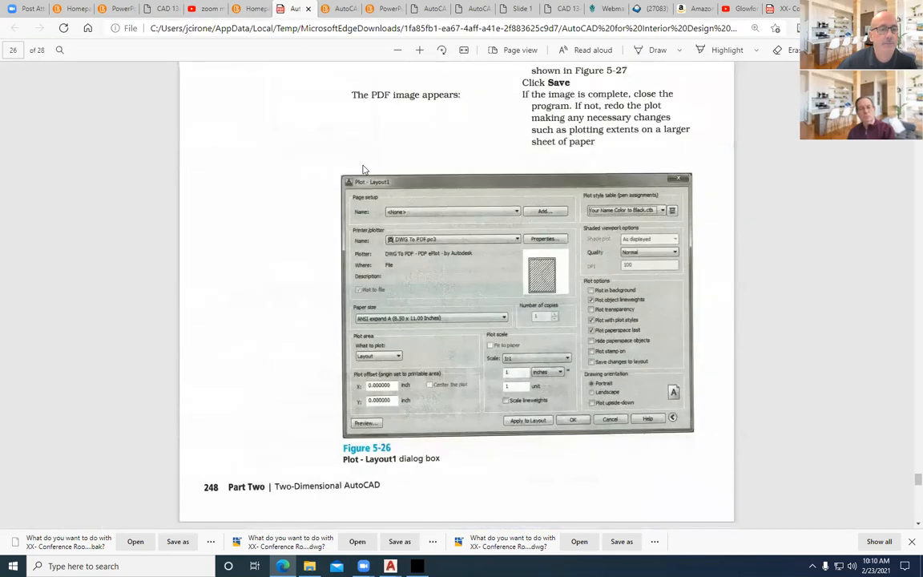